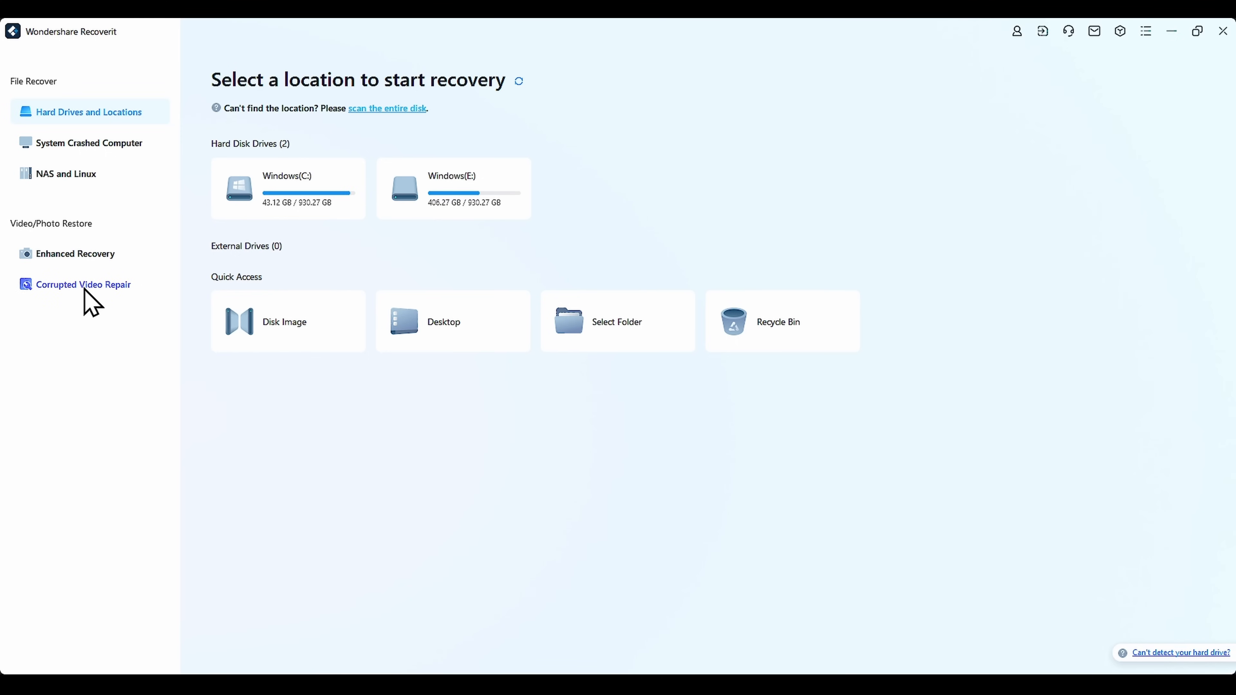
Look over the Corrupted Video Repair page and open the Enhanced Recovery page.
click(88, 285)
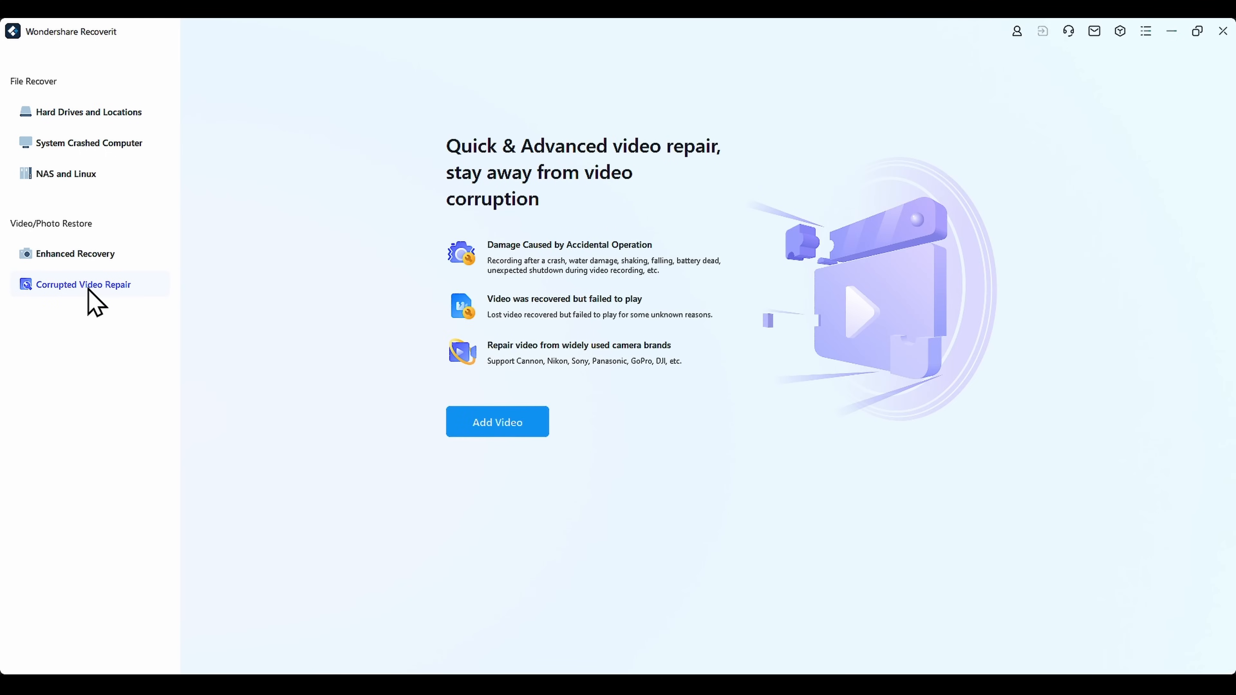
click(504, 434)
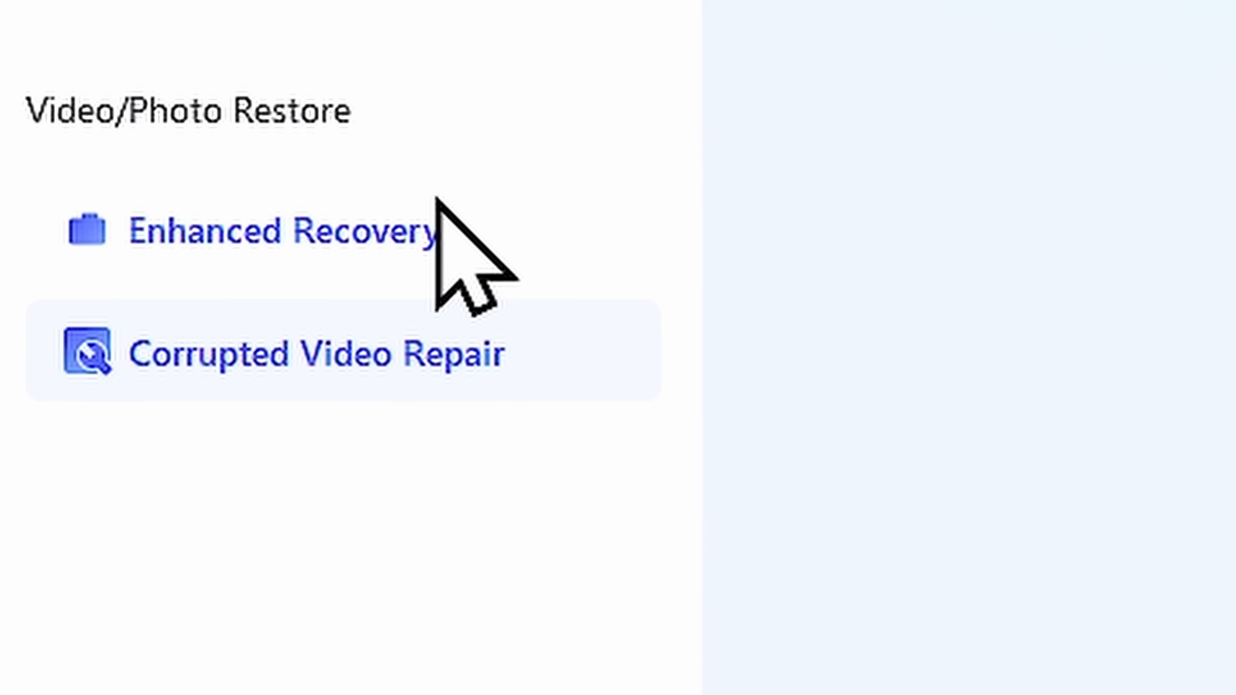
click(112, 255)
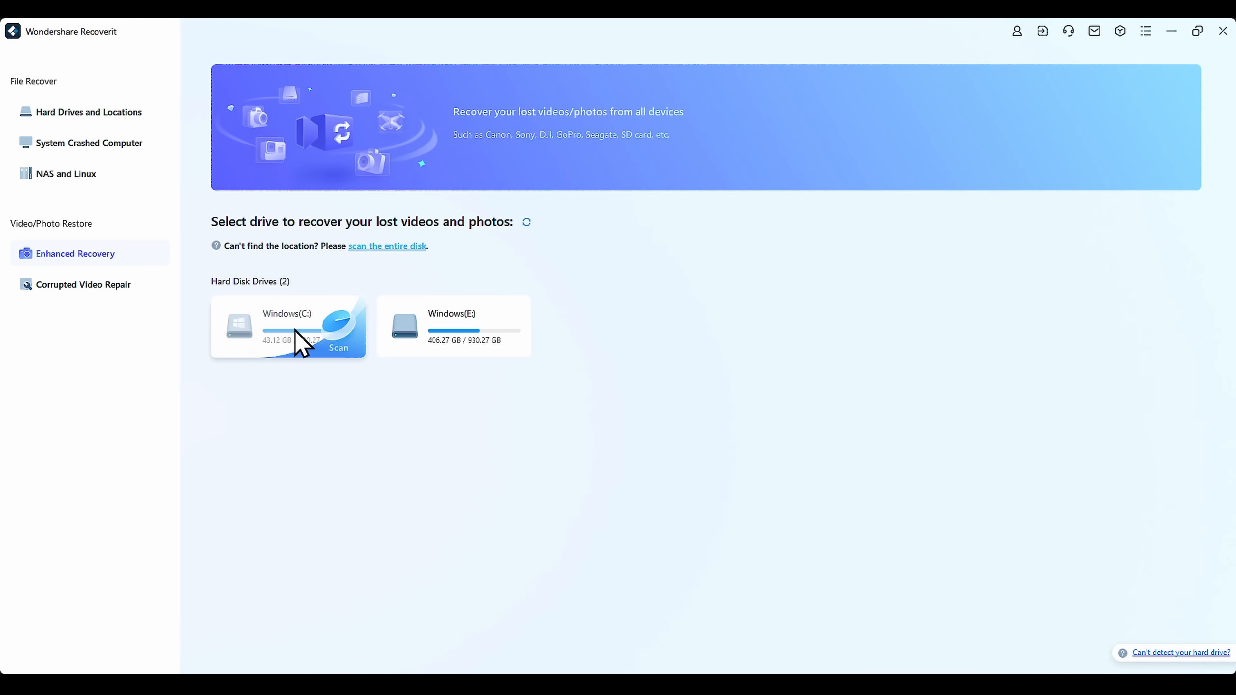
Choose the Windows(C:) drive for recovery and add AVI, MPEG and 3G2 to the deep-scan video formats.
click(1153, 537)
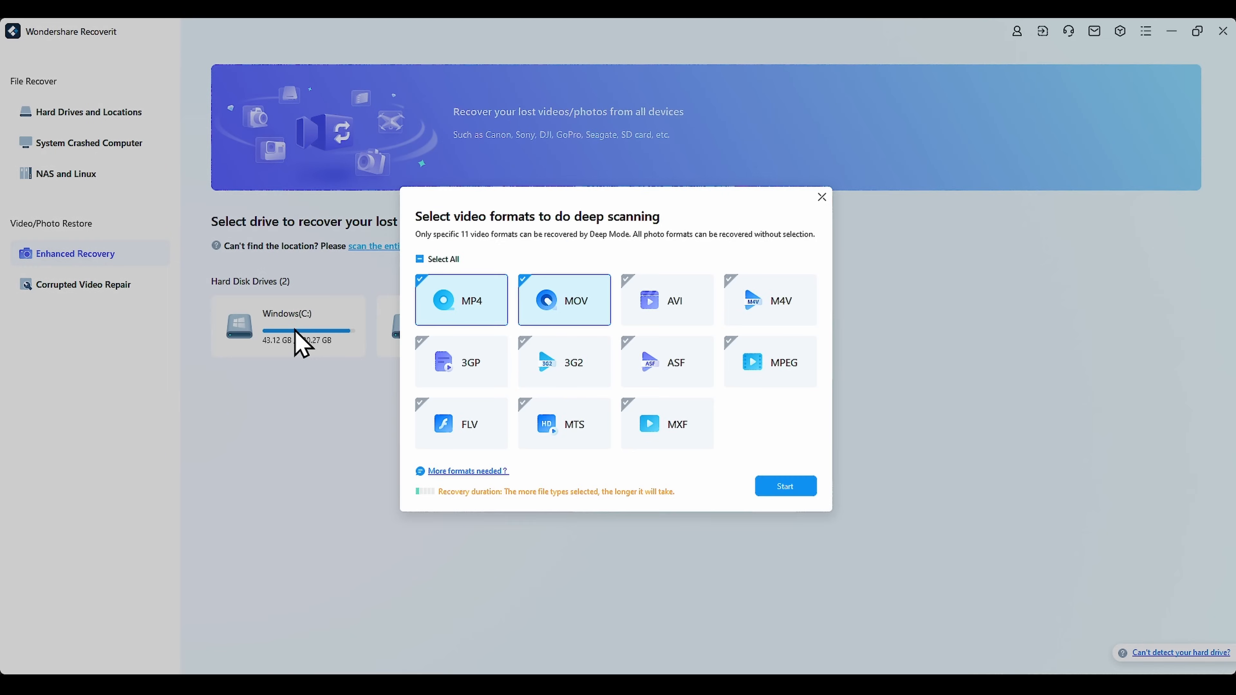
click(682, 318)
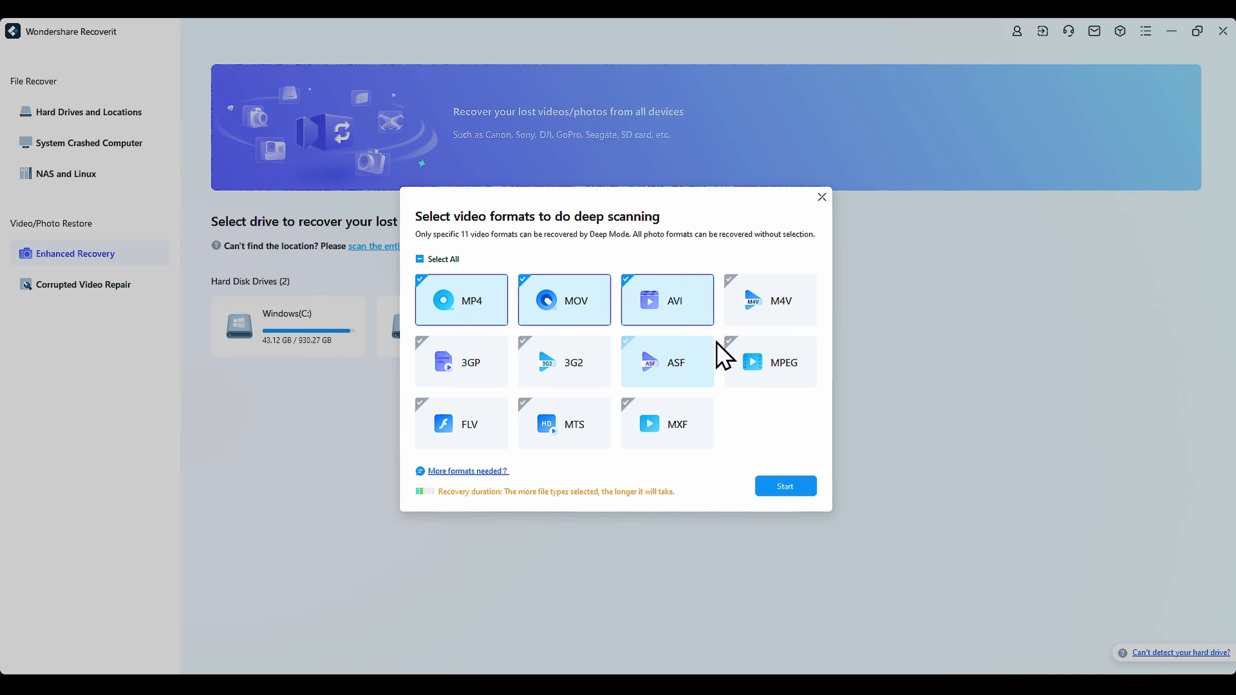
click(763, 362)
click(577, 384)
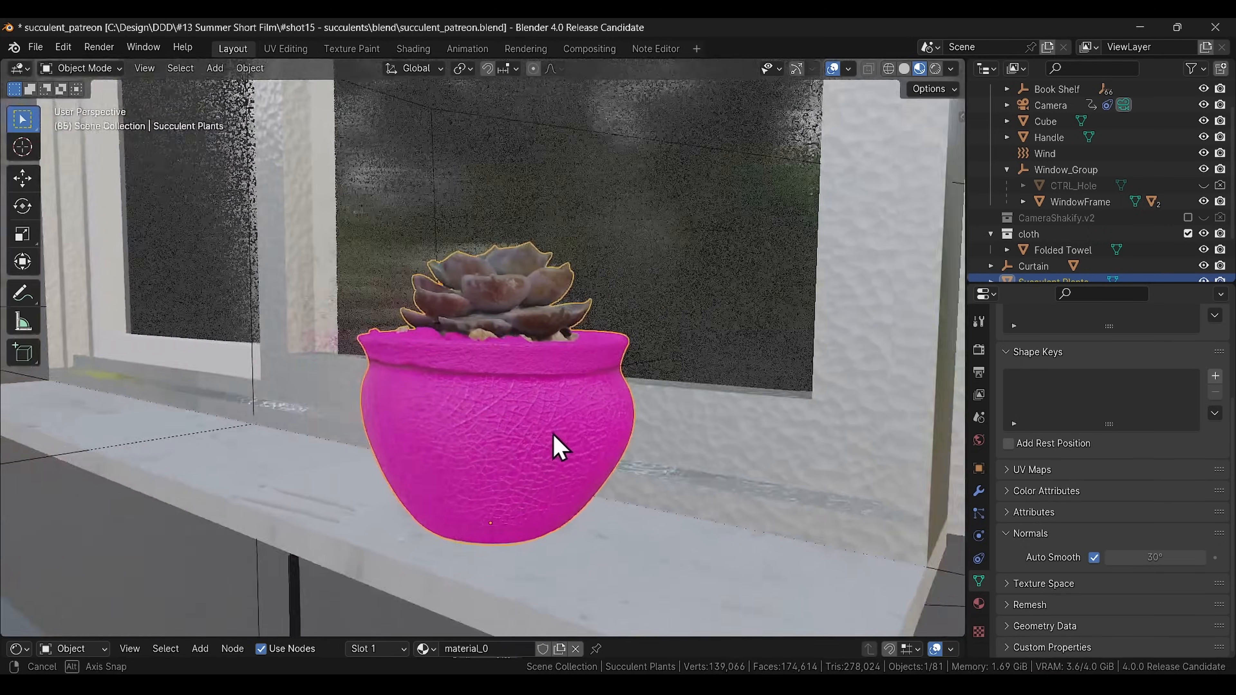
middle_drag(552, 442, 489, 475)
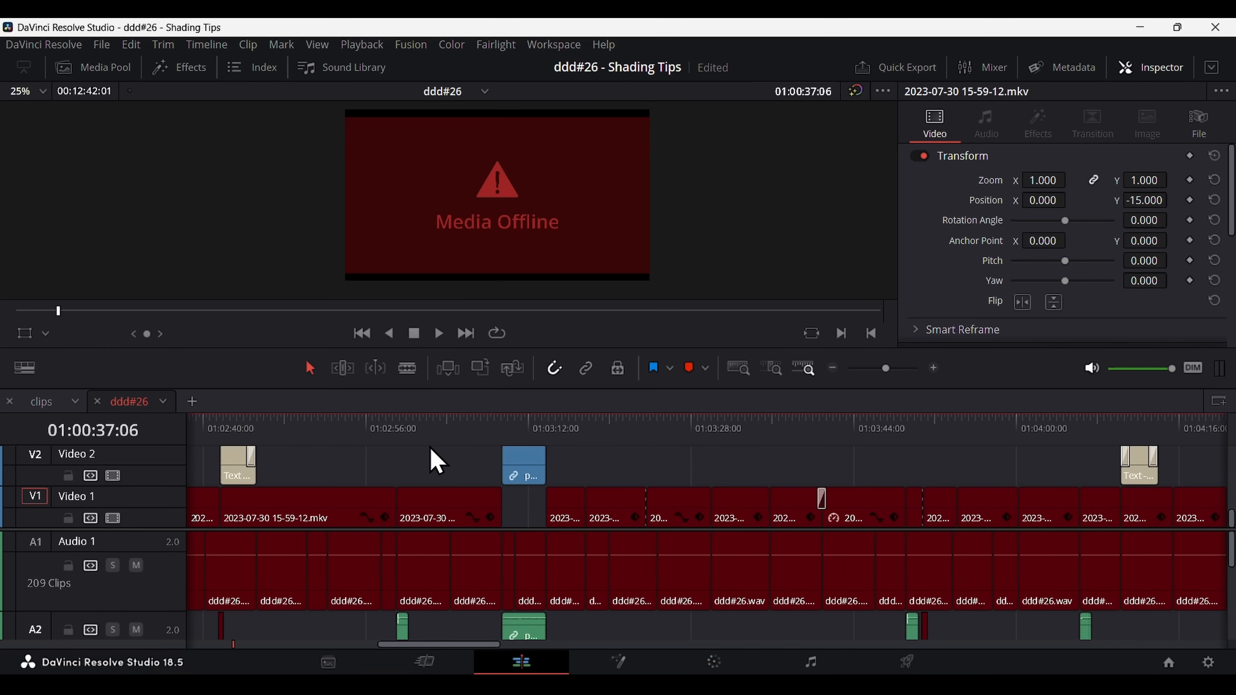
scroll(428, 461, right, 10)
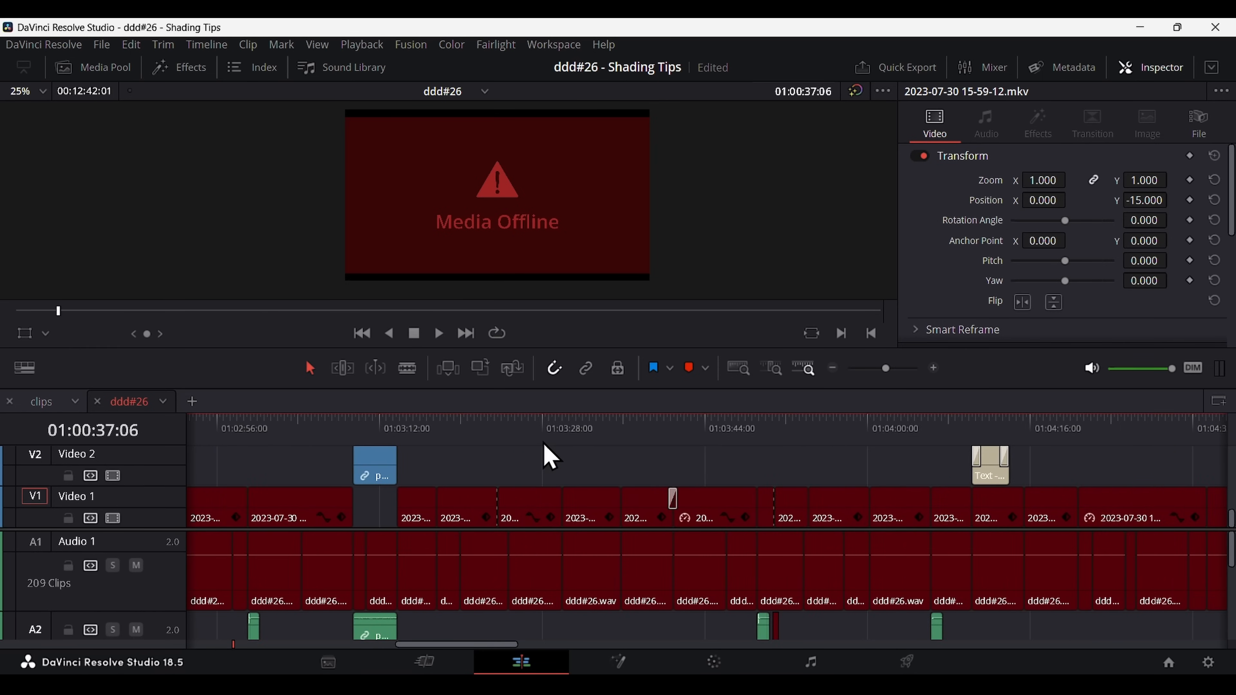
scroll(607, 466, right, 3)
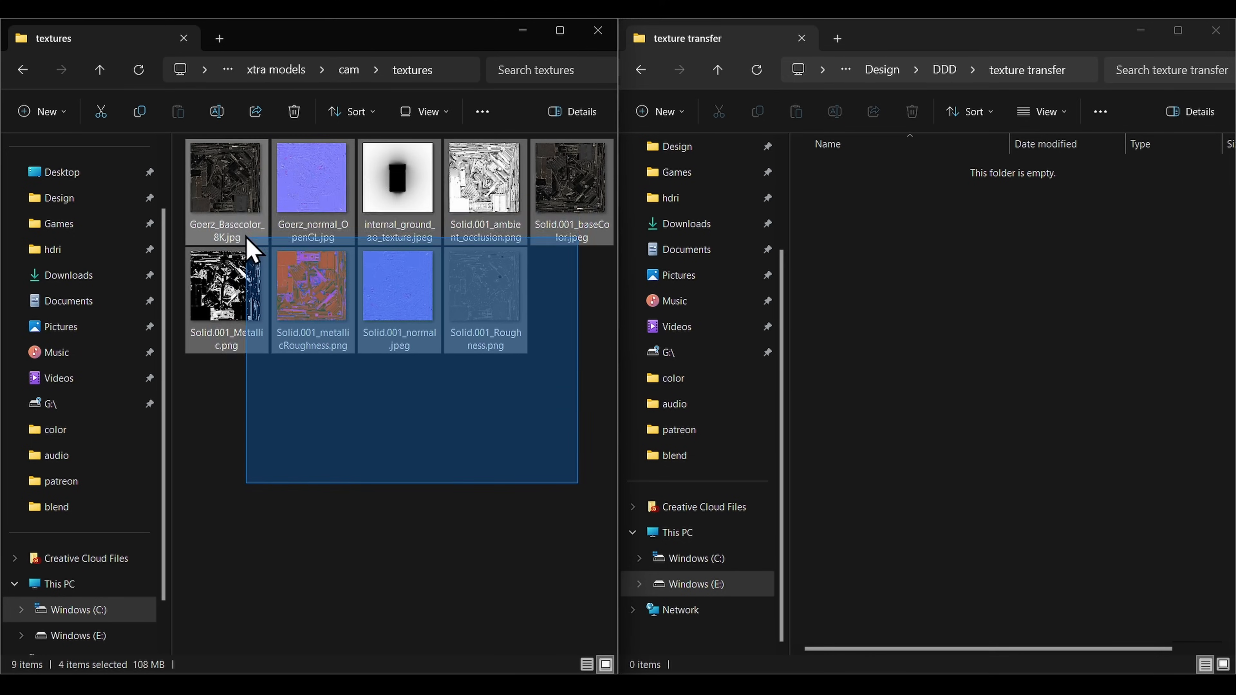
In File Explorer, transfer the image files from the textures folder to the texture transfer folder.
drag(245, 243, 896, 382)
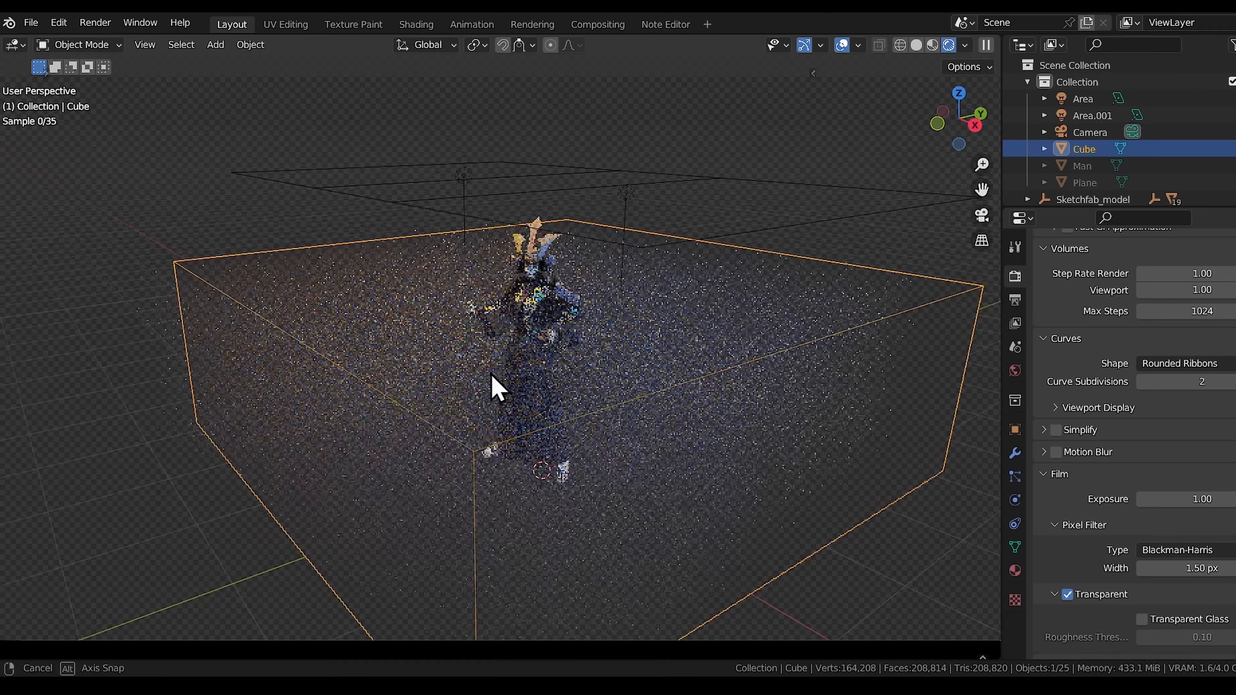
In Blender, connect the world's Principled Volume output to the Volume input of the World Output.
middle_drag(497, 386, 663, 372)
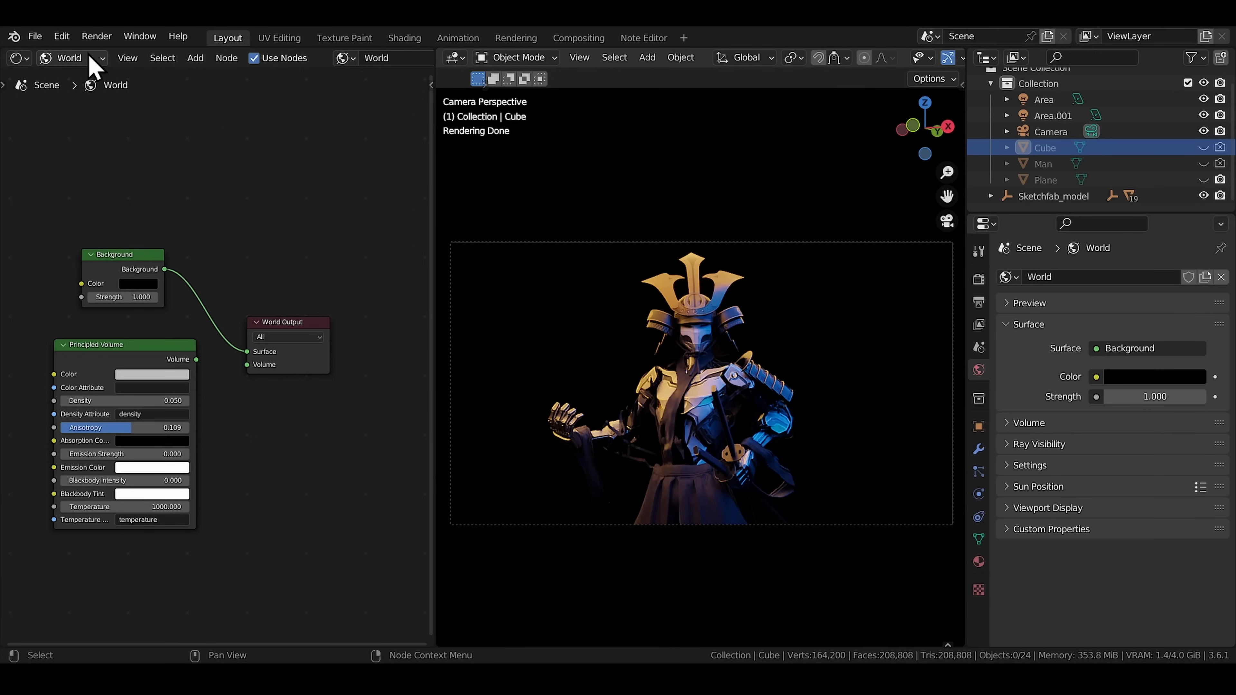
drag(196, 359, 255, 389)
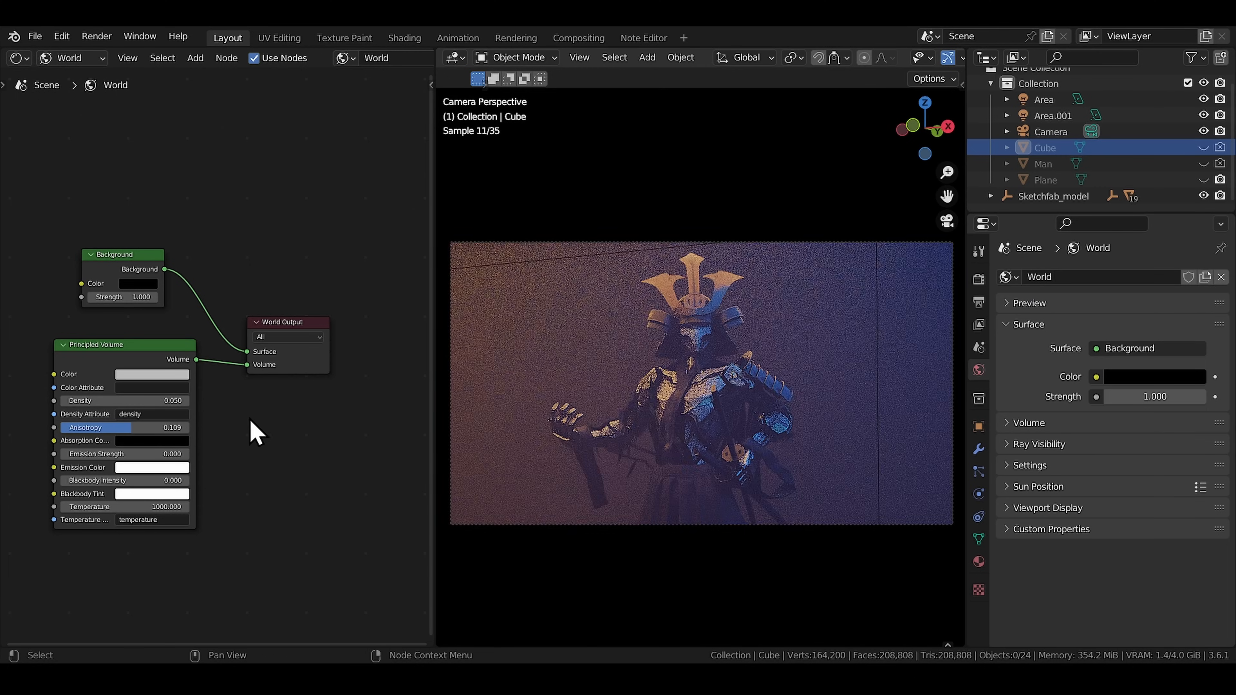
key(s)
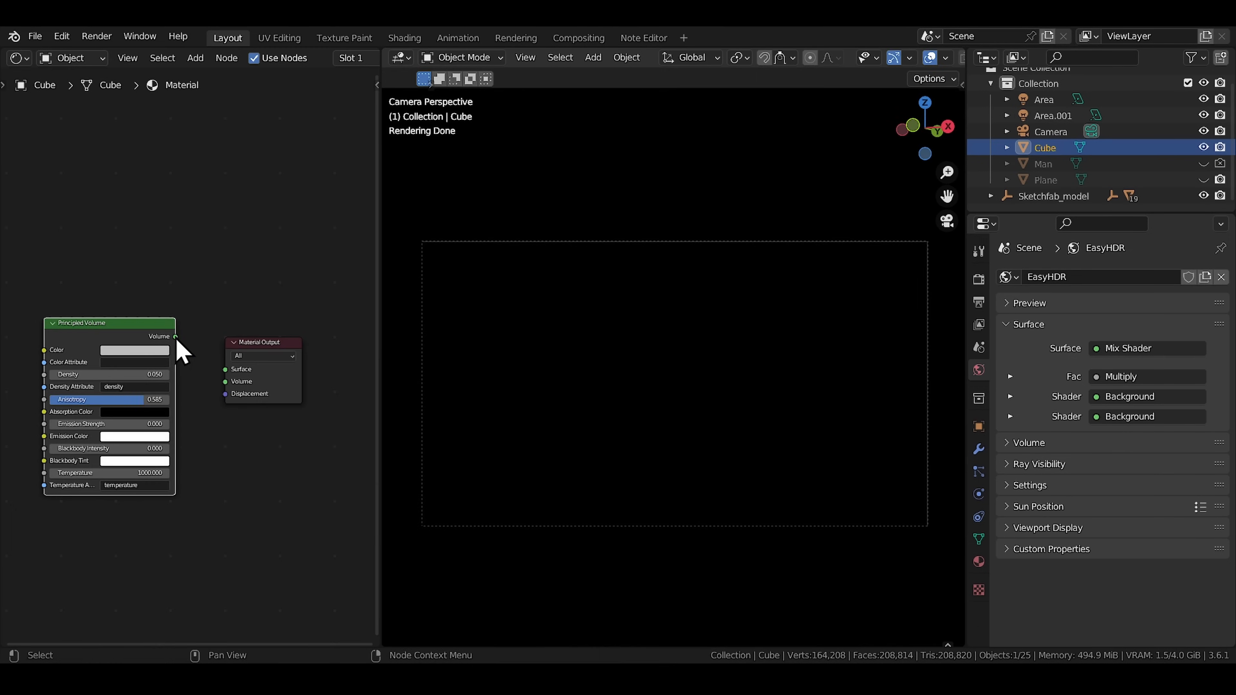
Connect the cube material's Principled Volume to the Volume input of the Material Output and inspect the nodes enlarged.
drag(176, 336, 225, 381)
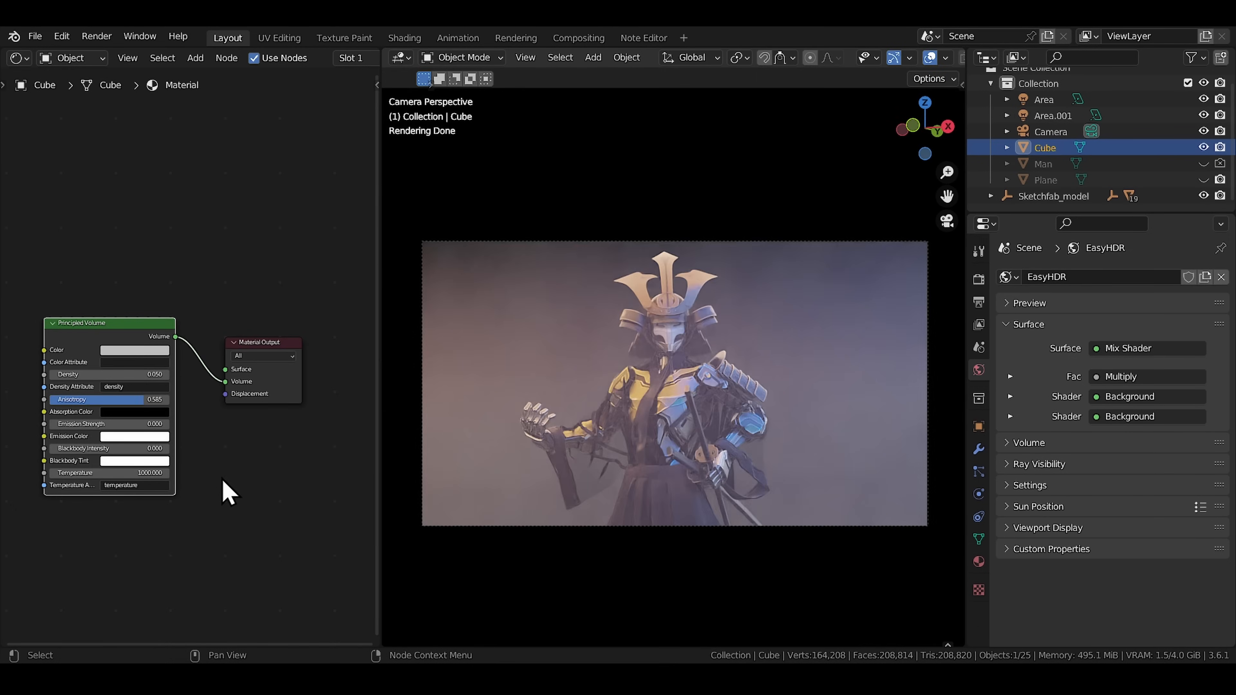
key(ctrl+space)
key(Home)
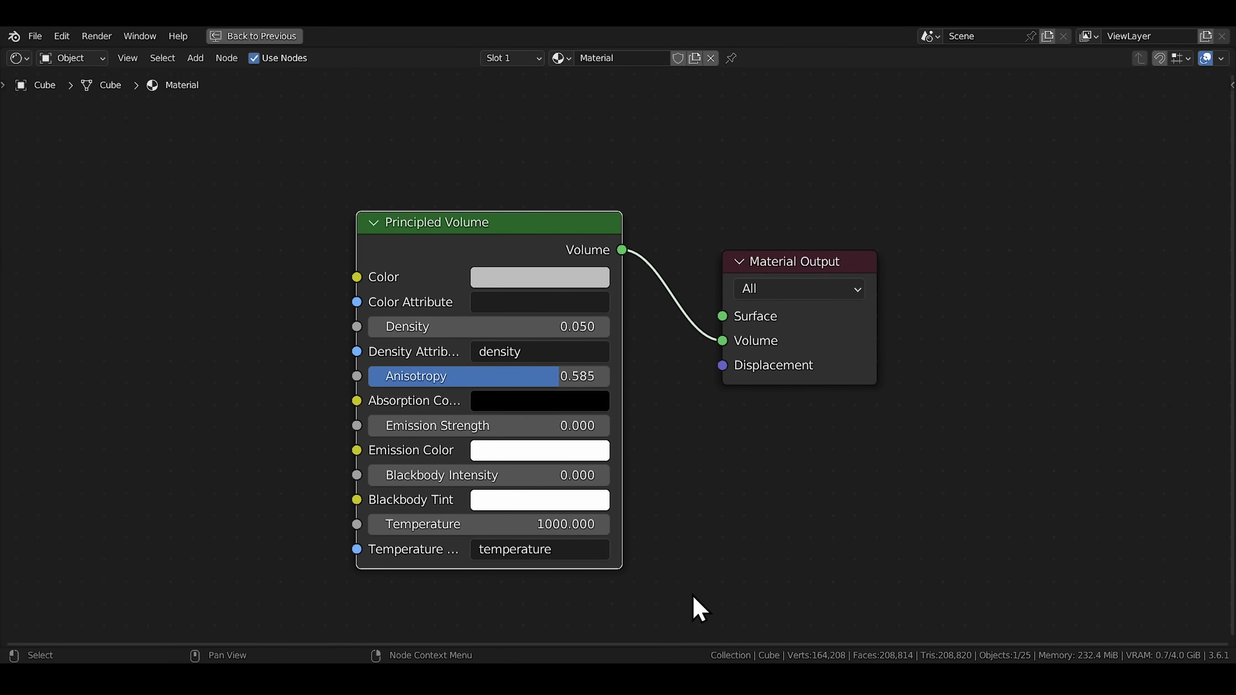
click(255, 36)
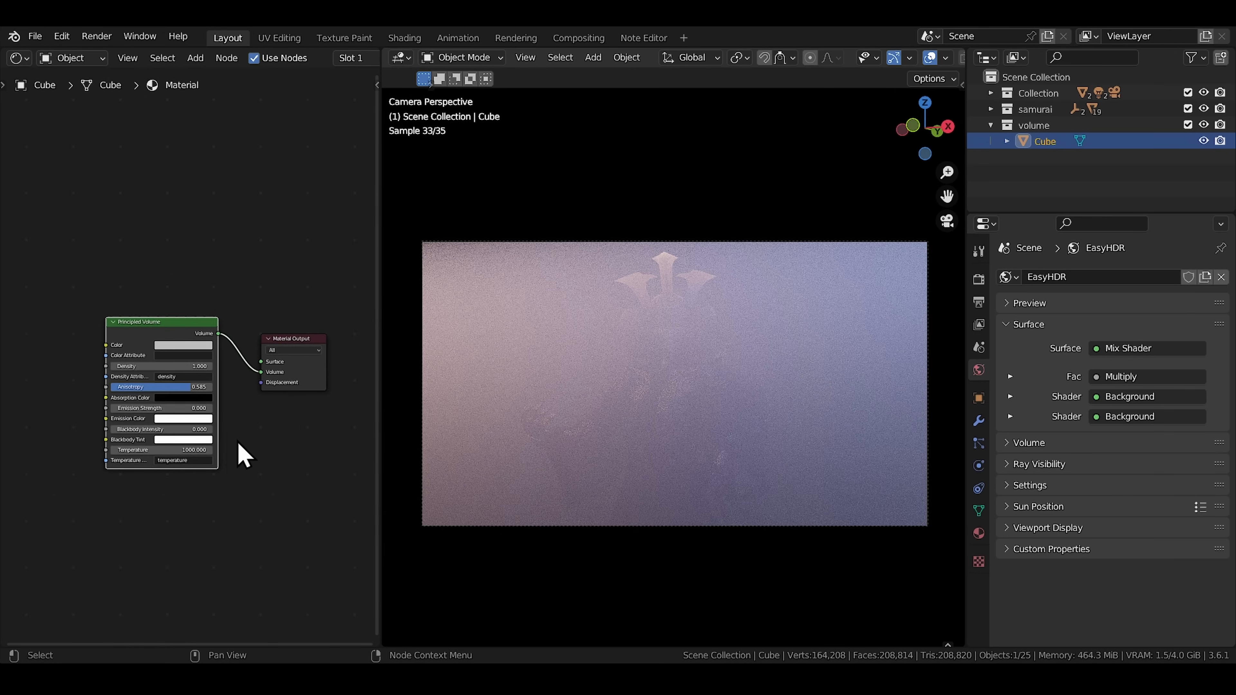
Set the cube's Principled Volume to Density 0.160 and Anisotropy 0.272.
mouse_move(182, 369)
mouse_down()
mouse_move(146, 369)
mouse_move(183, 369)
mouse_up()
mouse_move(191, 398)
mouse_down()
mouse_move(210, 398)
mouse_move(116, 397)
mouse_move(170, 398)
mouse_up()
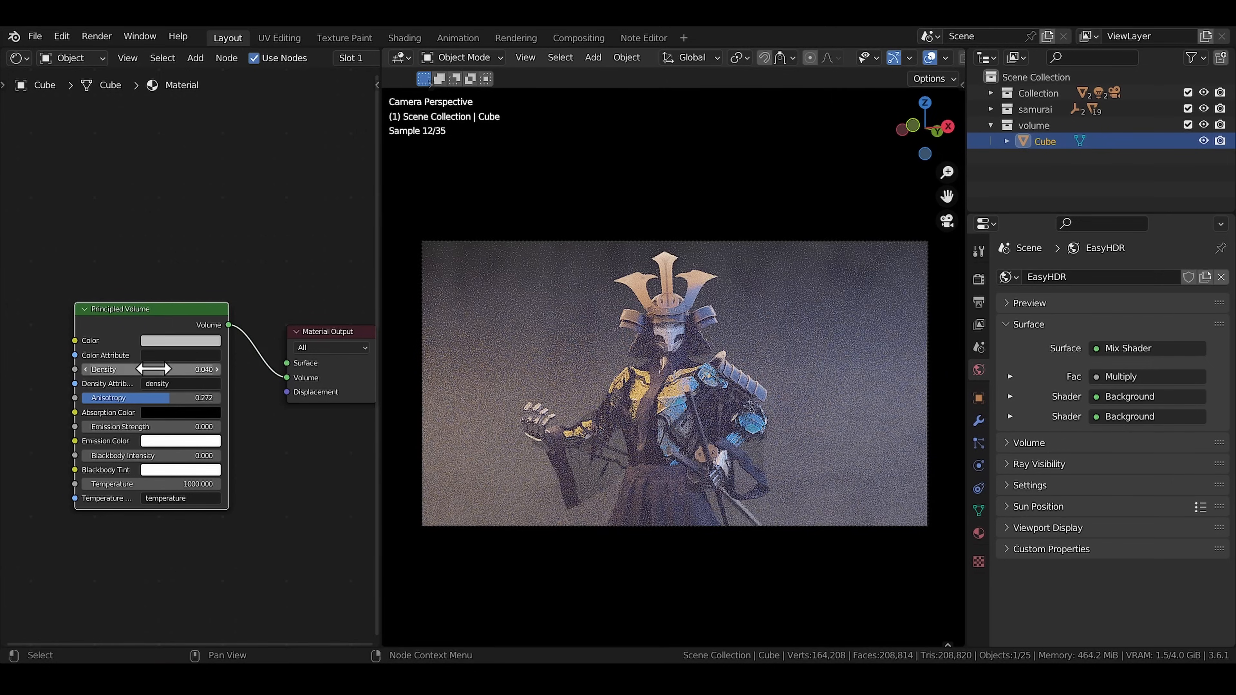
mouse_move(151, 369)
mouse_down()
mouse_move(168, 369)
mouse_move(151, 369)
mouse_up()
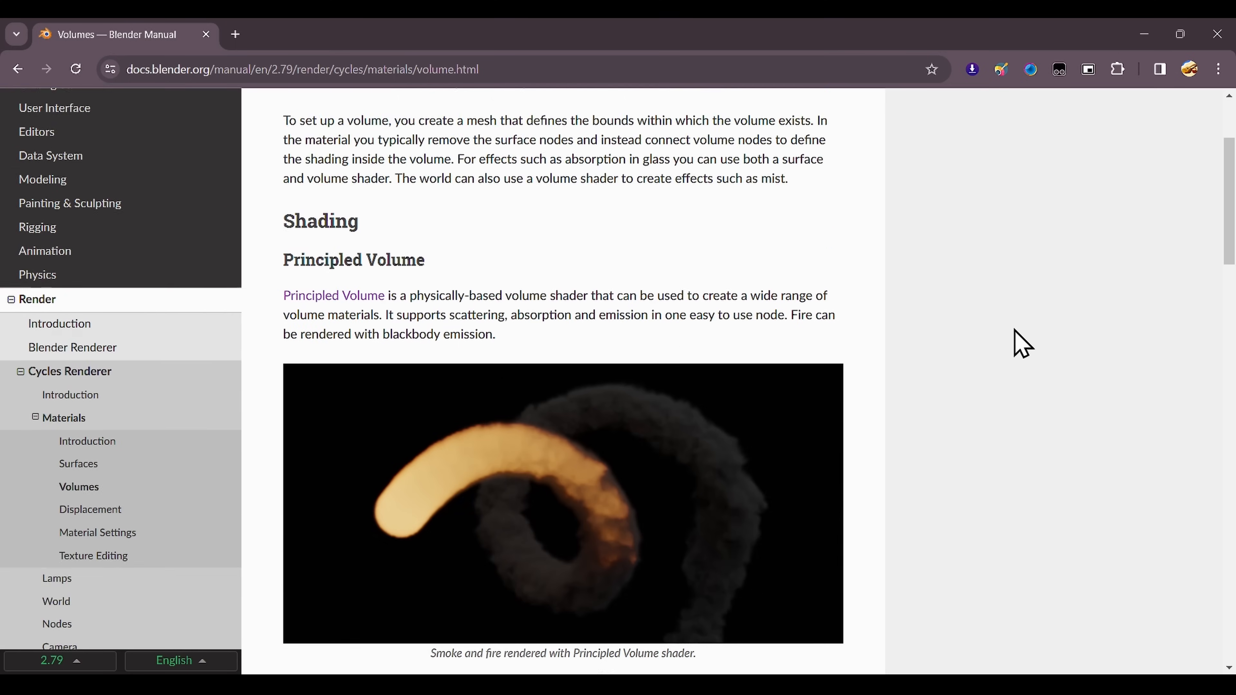
Switch to the Blender Manual's Volumes page and read how anisotropy is described under Volume Scatter.
scroll(1021, 342, down, 10)
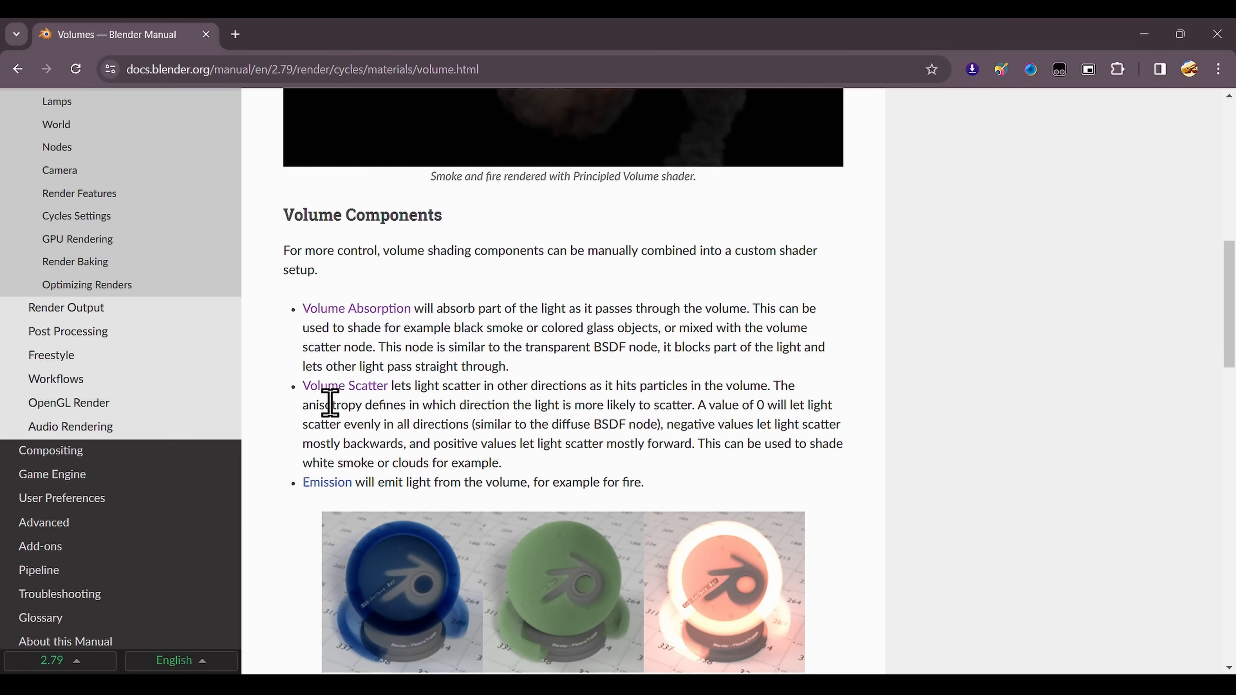
drag(329, 408, 677, 411)
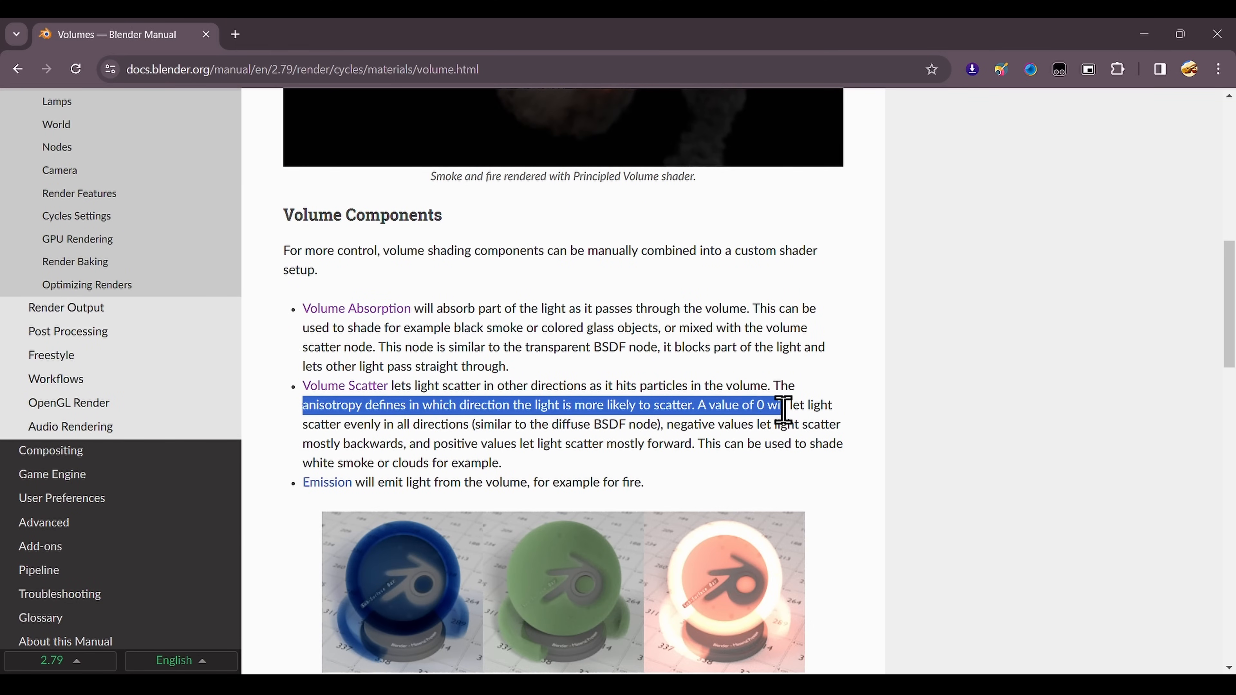
drag(839, 423, 303, 426)
drag(378, 431, 454, 431)
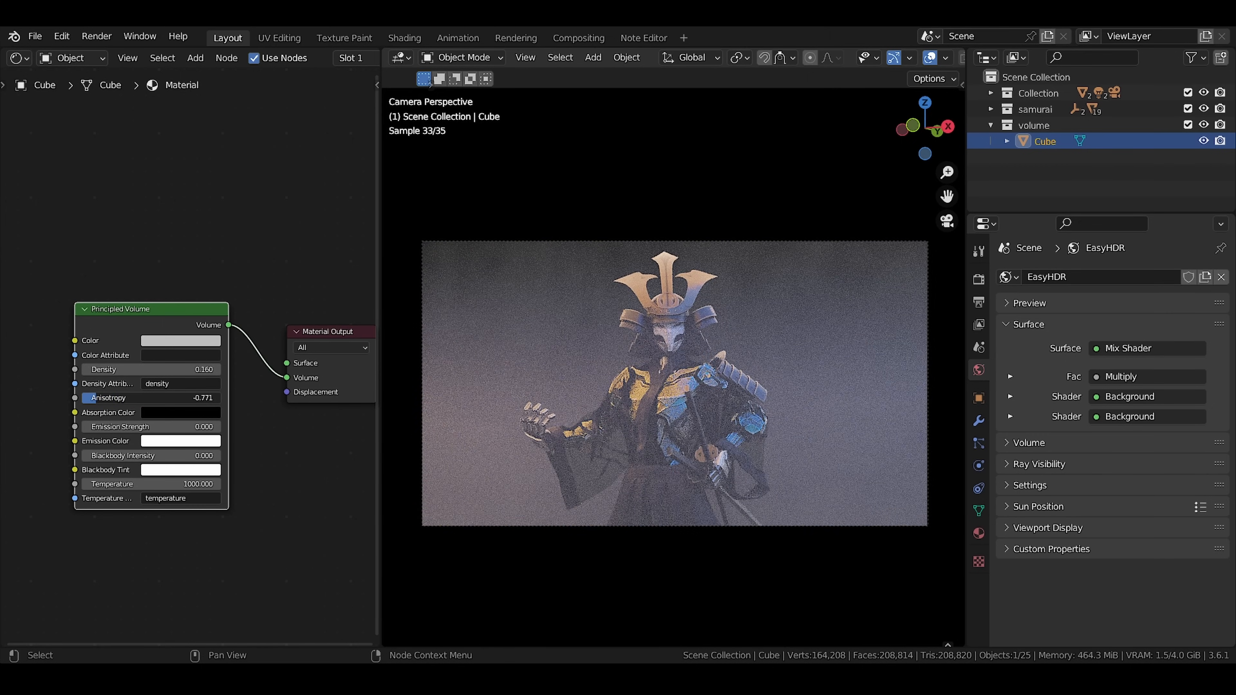
In Blender, try Anisotropy 0.545 on the cube's volume, settle on -0.633, and brighten the volume Color to near white.
drag(97, 398, 189, 398)
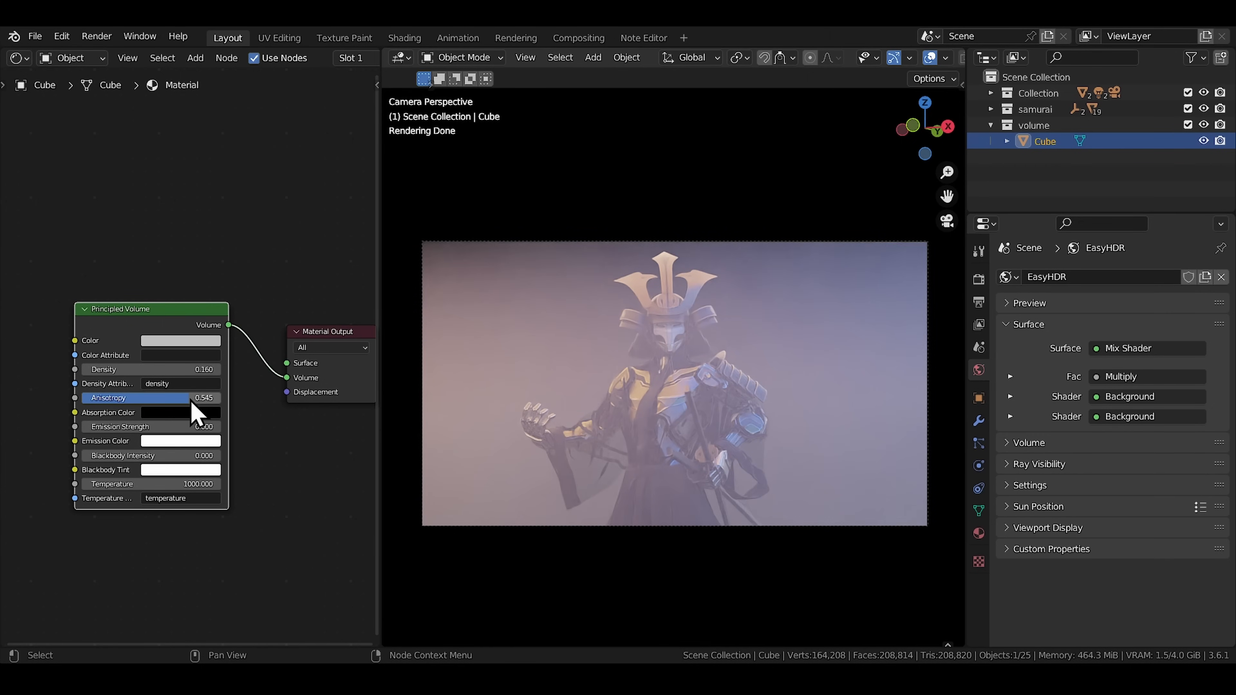
drag(191, 399, 107, 397)
click(185, 342)
mouse_move(252, 182)
mouse_down()
mouse_move(252, 158)
mouse_move(252, 243)
mouse_move(252, 160)
mouse_up()
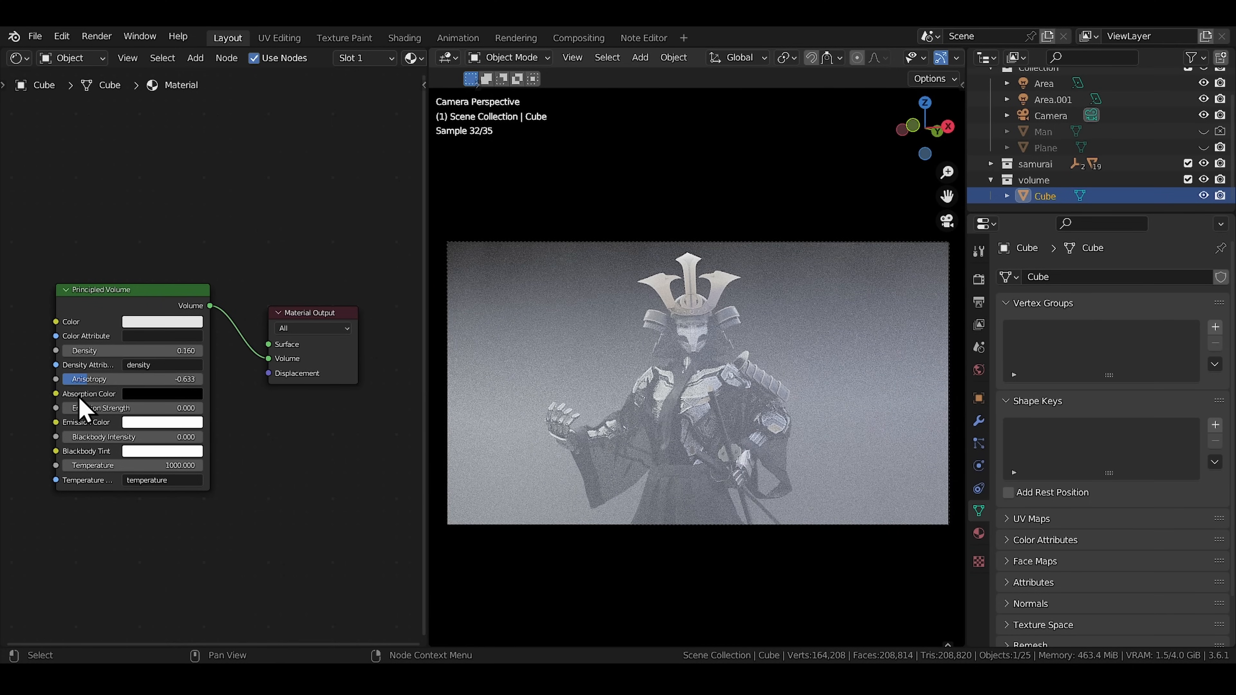
Try a bright, tinted Absorption Color on the cube's Principled Volume.
click(147, 395)
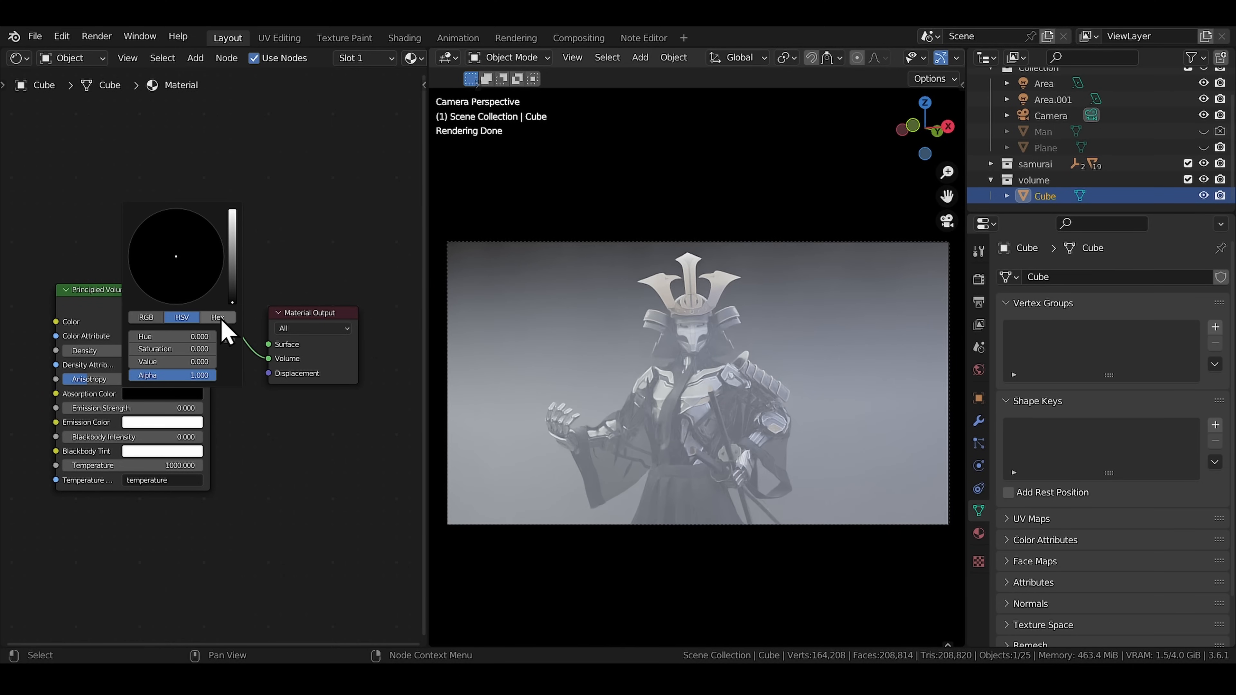
drag(232, 301, 232, 209)
mouse_move(188, 293)
mouse_down()
mouse_move(180, 303)
mouse_move(129, 247)
mouse_move(180, 207)
mouse_move(220, 248)
mouse_move(202, 304)
mouse_up()
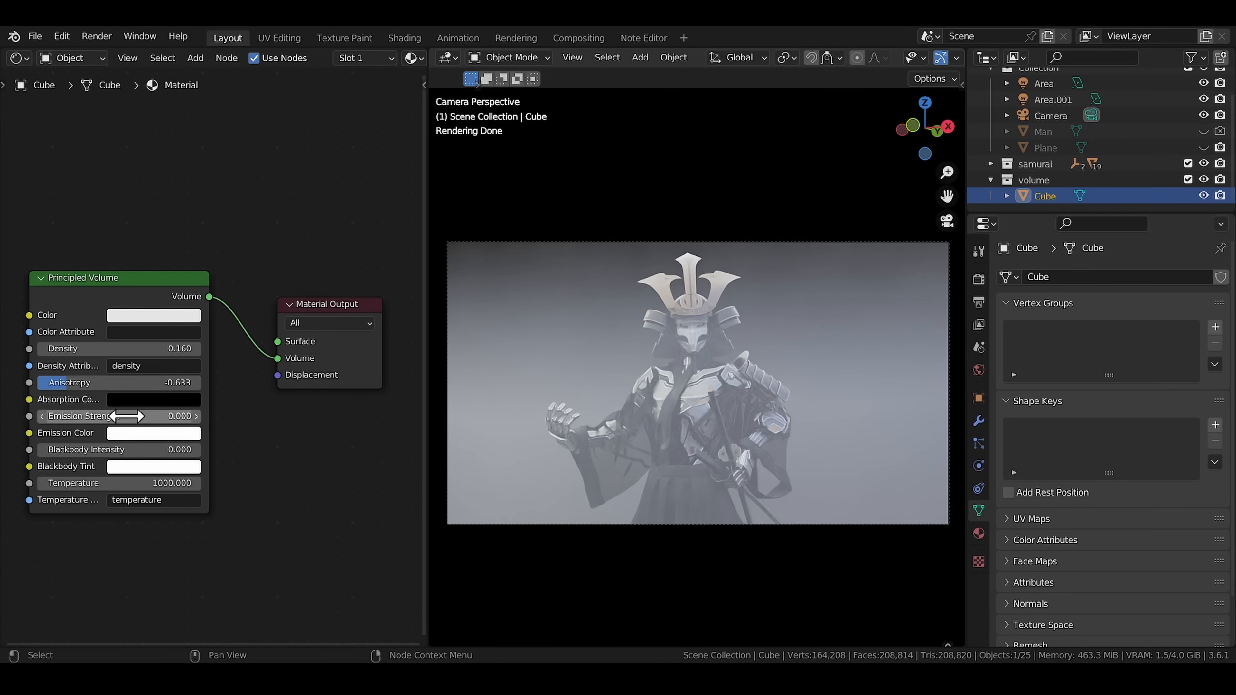
Set the Principled Volume's Emission Strength to 0.030 with a pale blue Emission Color, and inspect the nodes enlarged.
shift+drag(177, 417, 204, 416)
click(155, 433)
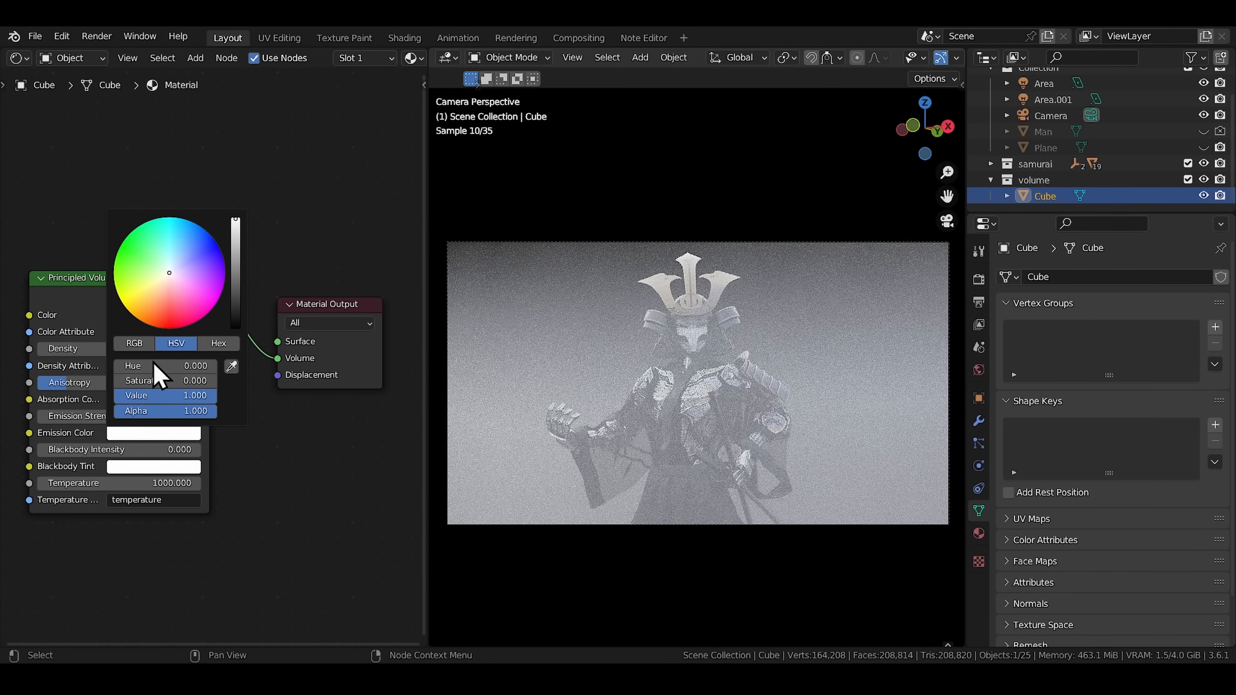
drag(169, 274, 171, 266)
mouse_move(97, 416)
shift+mouse_down()
mouse_move(86, 417)
mouse_move(97, 417)
shift+mouse_up()
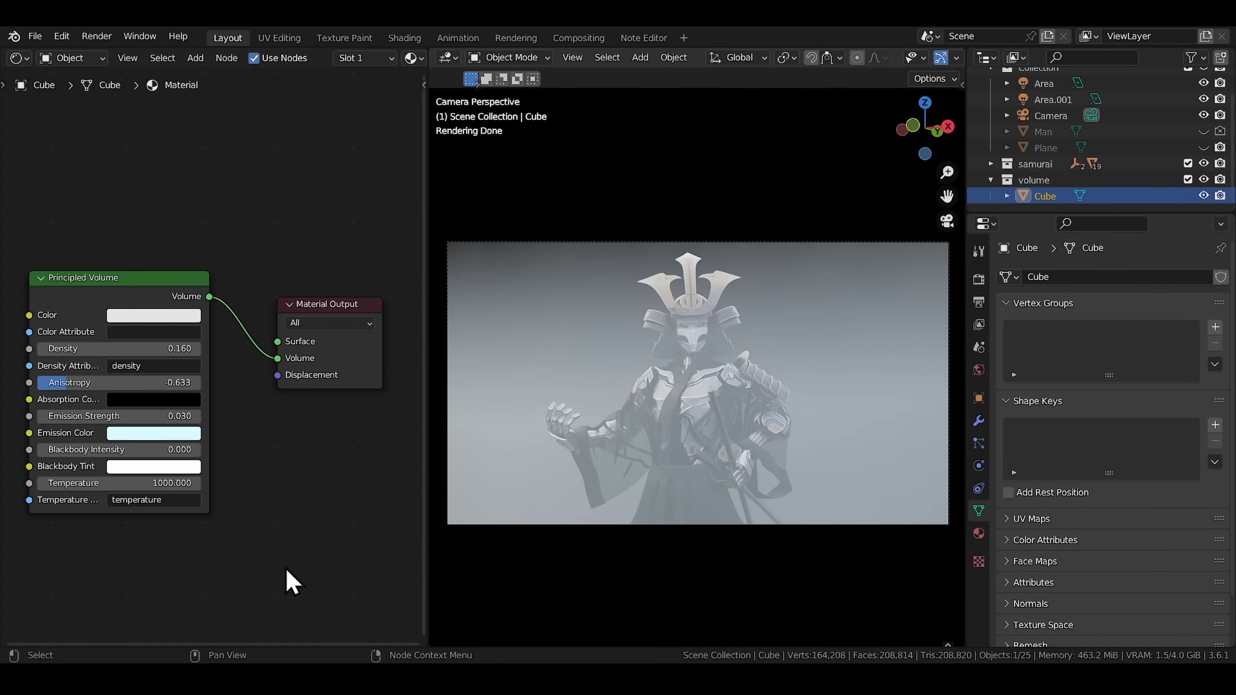
key(ctrl+space)
key(Home)
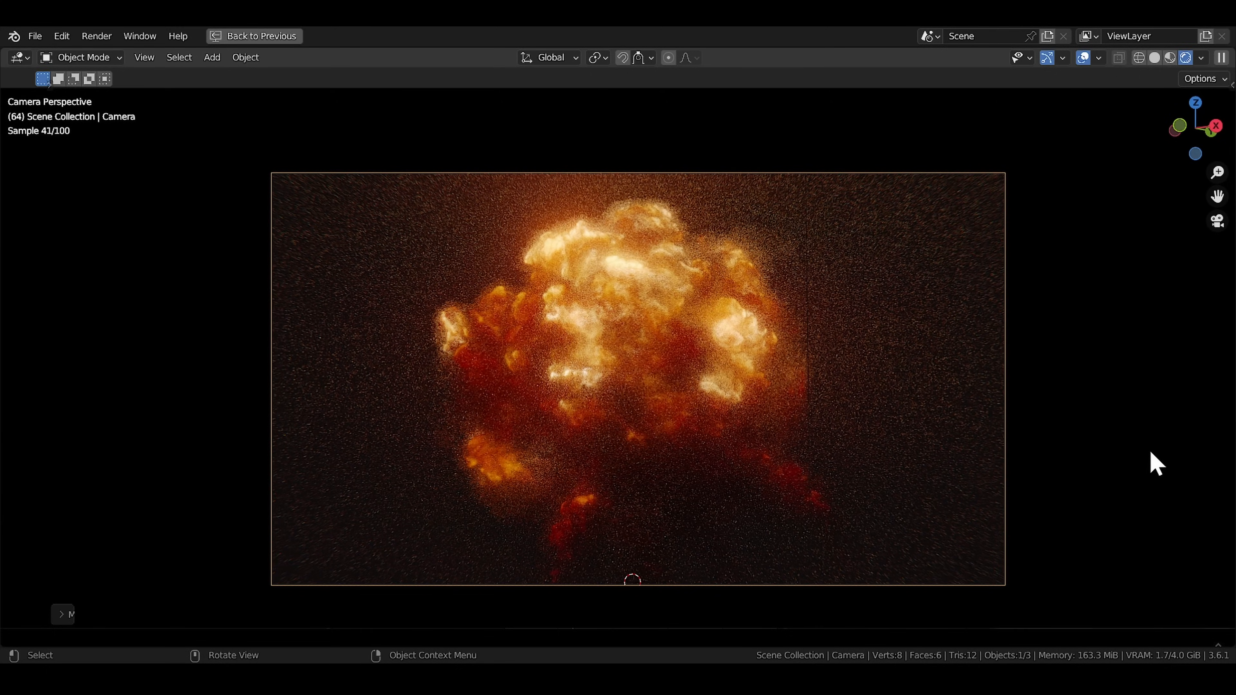
Move the volume cube about 1.07 m in the beach scene and view it through the camera.
key(g)
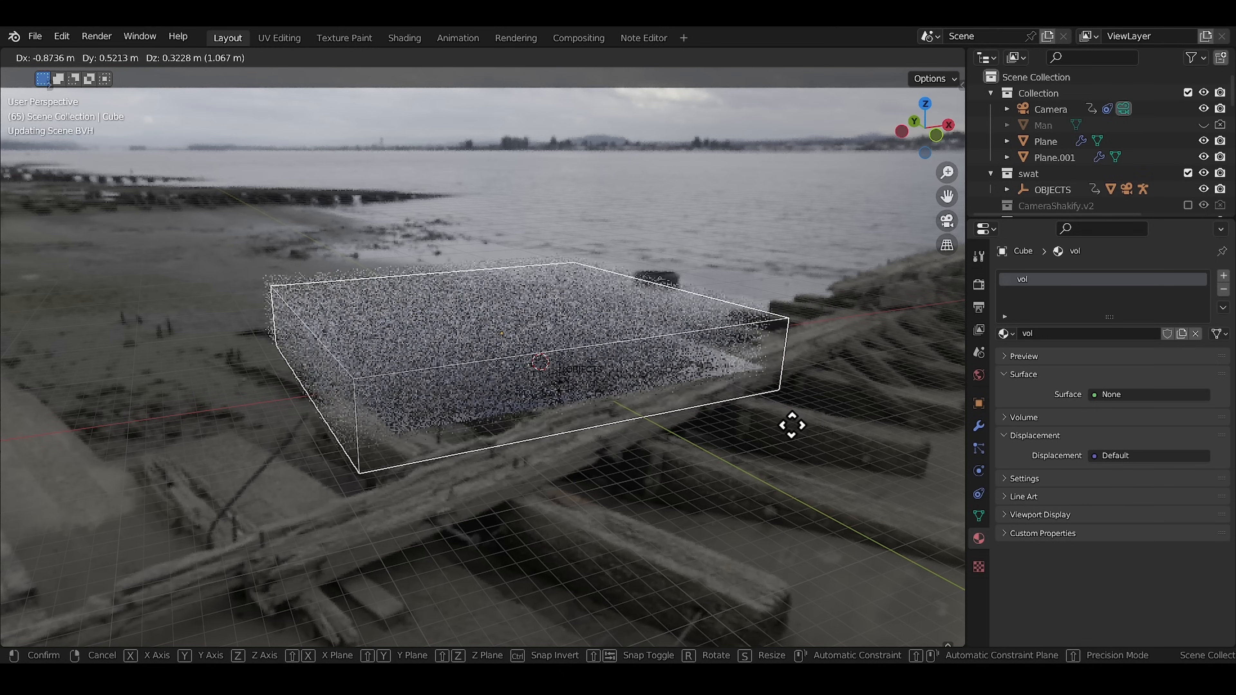
click(793, 426)
key(KP_0)
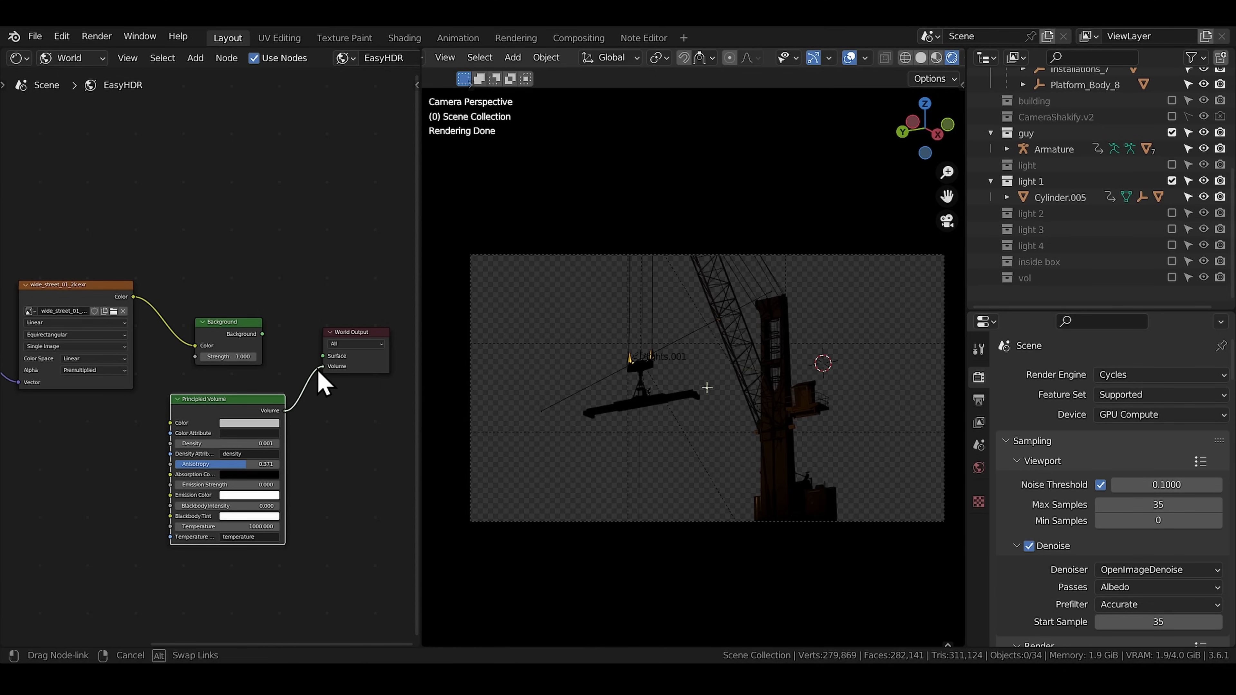
In the crane scene's world, link the Principled Volume to the World Output's Volume and the Background to its Surface.
drag(319, 372, 322, 366)
drag(262, 334, 323, 356)
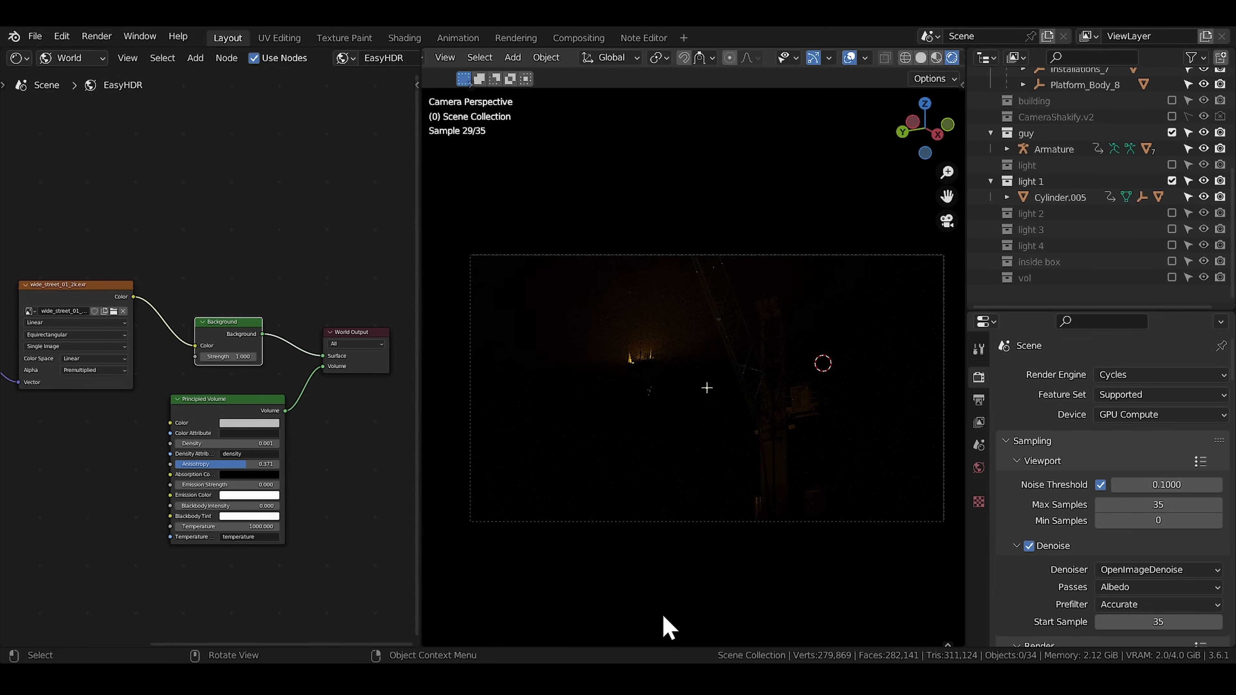
Browse the Sun, Spot and Area light types that can be added and examine the crane's existing lights up close.
key(shift+a)
mouse_move(720, 380)
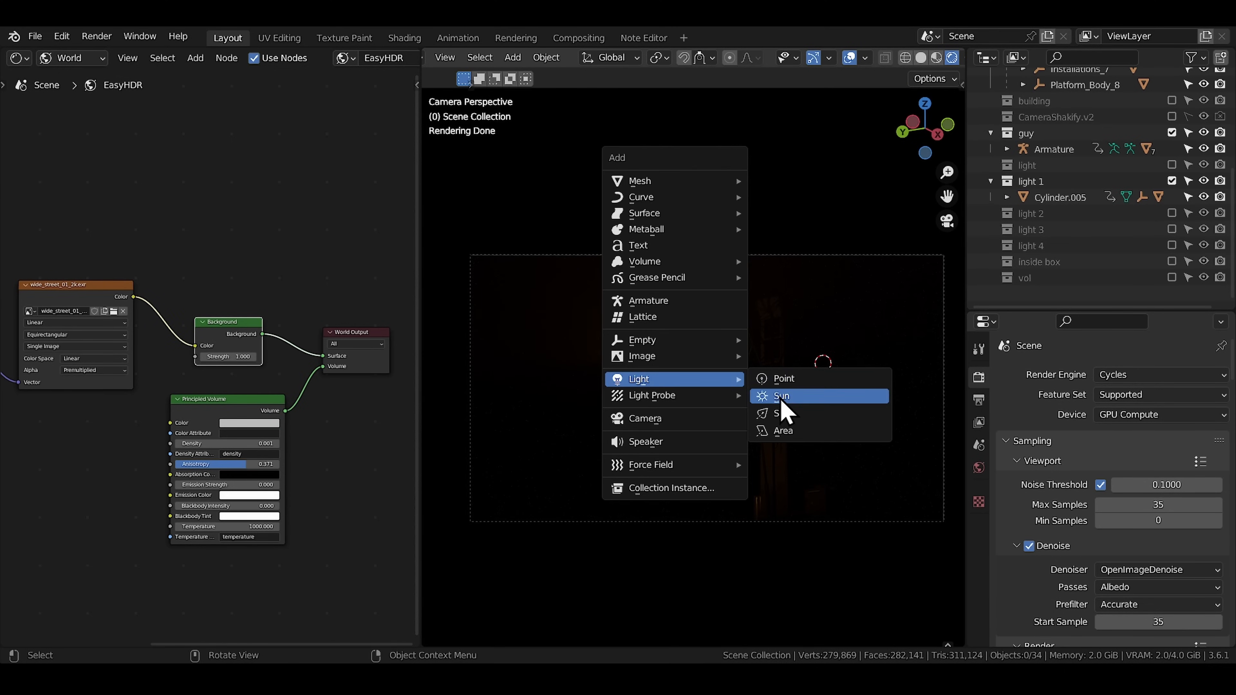
click(782, 405)
key(g)
click(831, 569)
key(r)
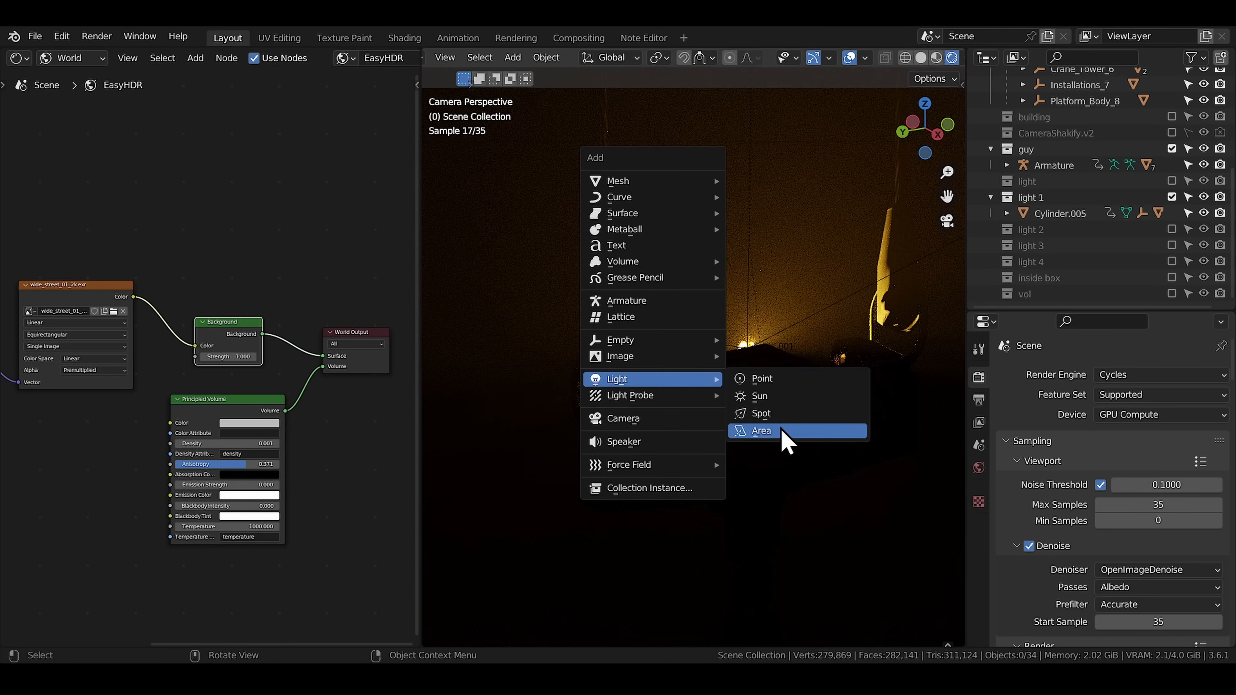
click(762, 414)
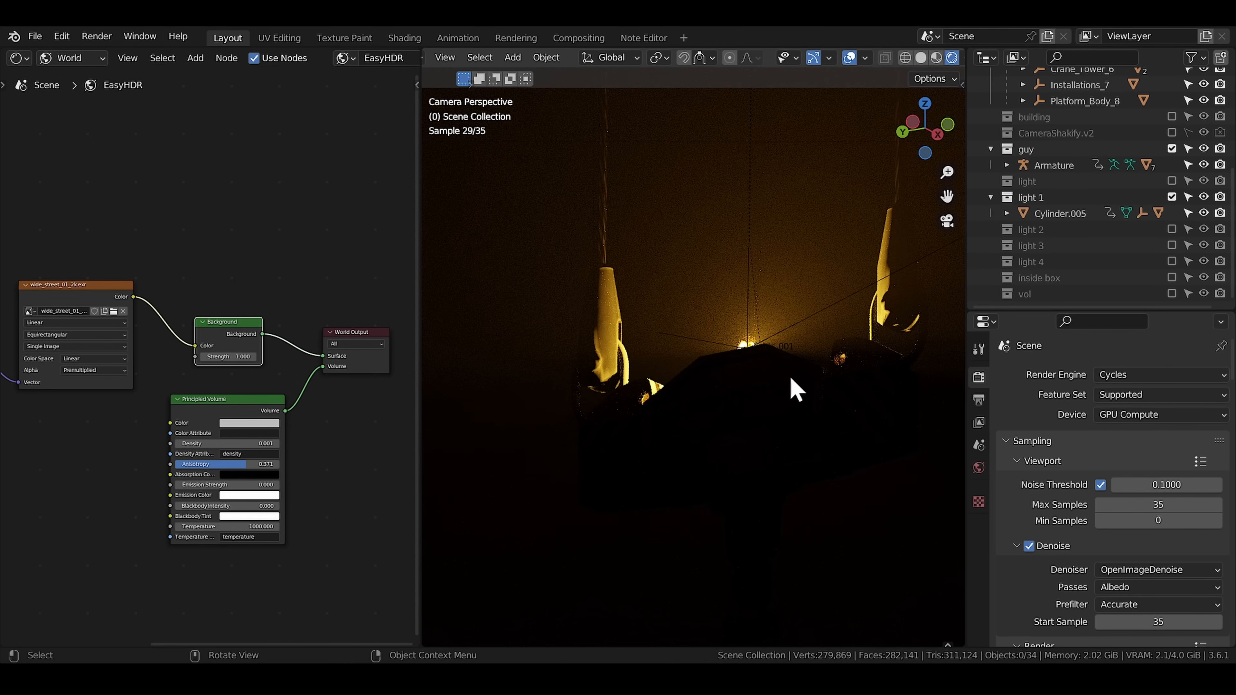
shift+middle_drag(786, 379, 687, 435)
scroll(687, 436, up, 4)
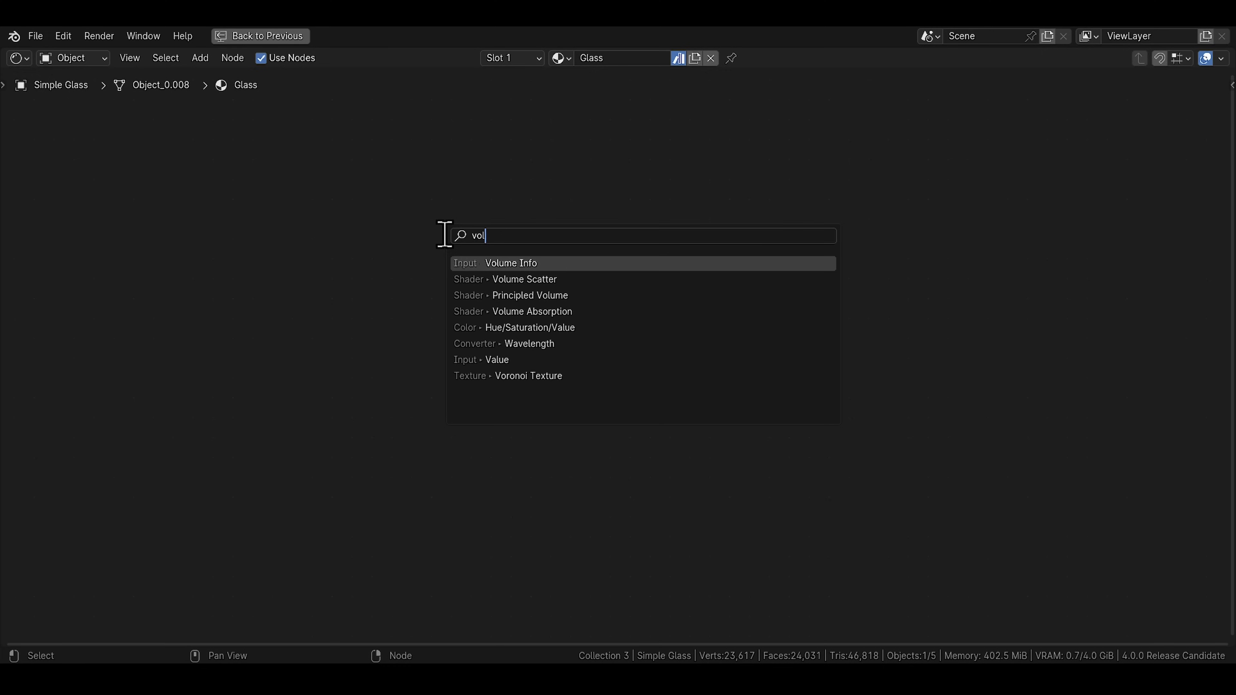
Add a Volume Absorption node to the Glass material, link it to the Material Output's Volume and set its Density to 7.900.
text(lume)
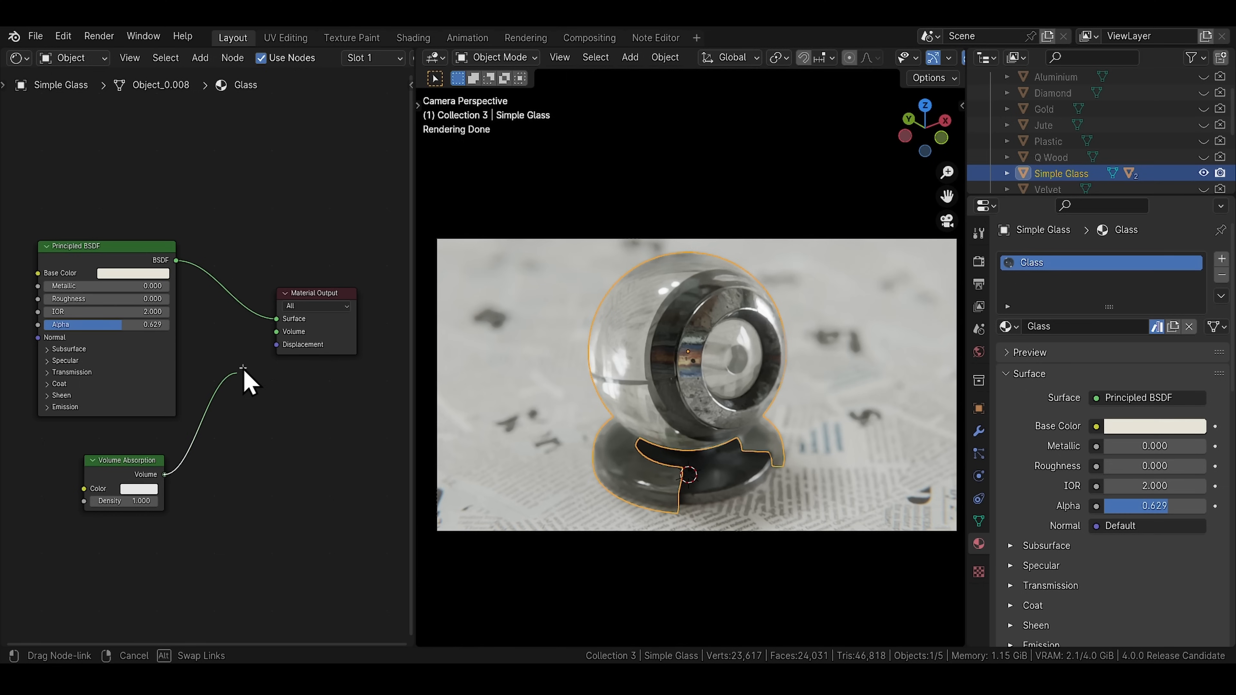
drag(248, 378, 277, 331)
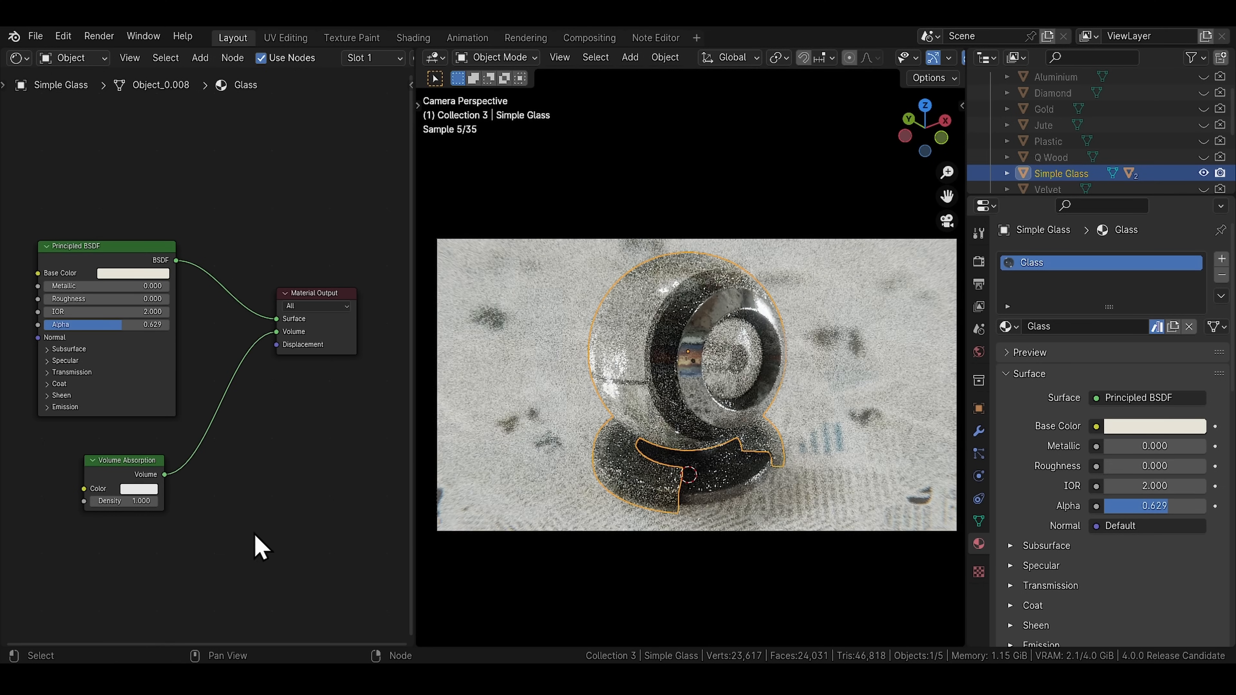
drag(129, 504, 268, 508)
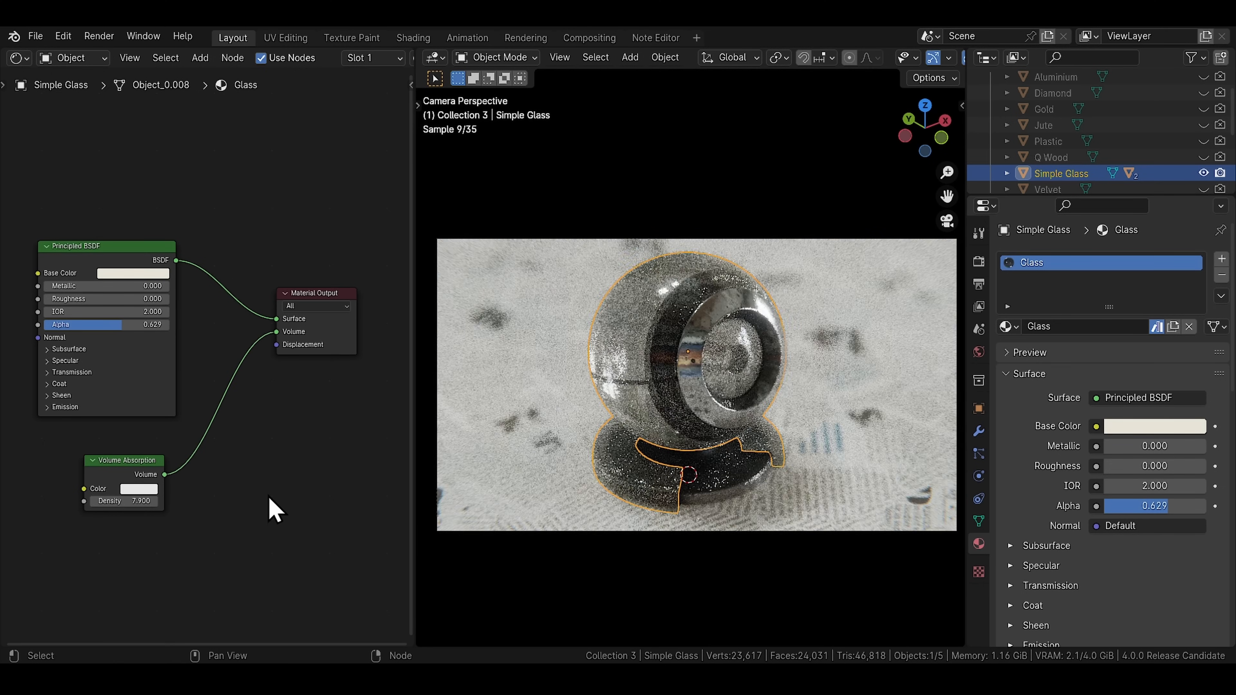
Set the Volume Absorption Color to light blue and its Density to 11.800.
click(142, 491)
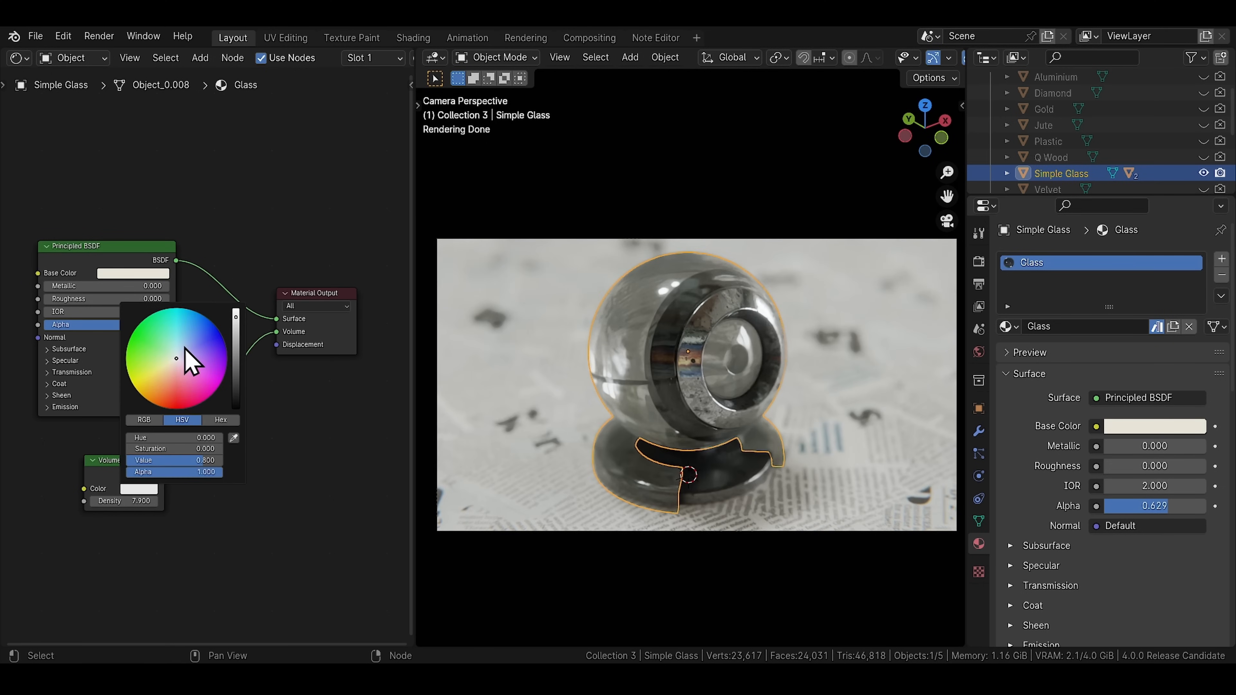
drag(182, 355, 186, 341)
drag(129, 503, 271, 510)
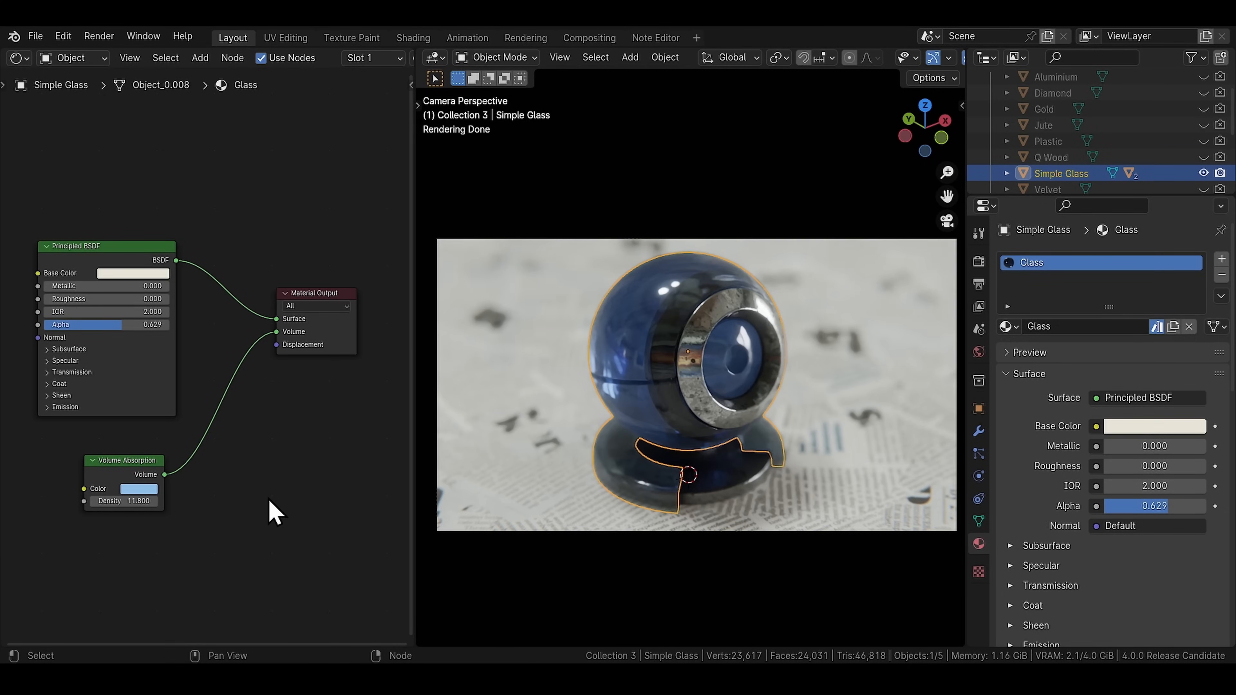
Link a Volume Scatter to the cube's Material Output Volume, with Density 0.070 and a higher Anisotropy.
drag(151, 359, 184, 369)
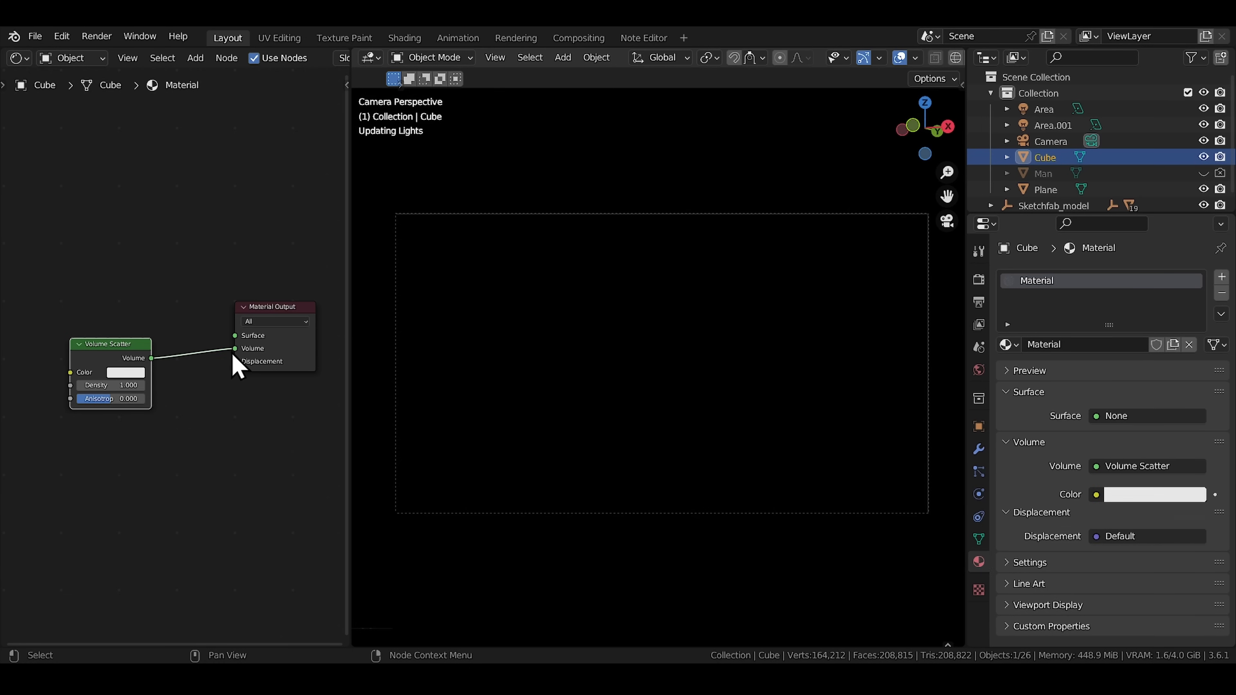
drag(233, 354, 234, 352)
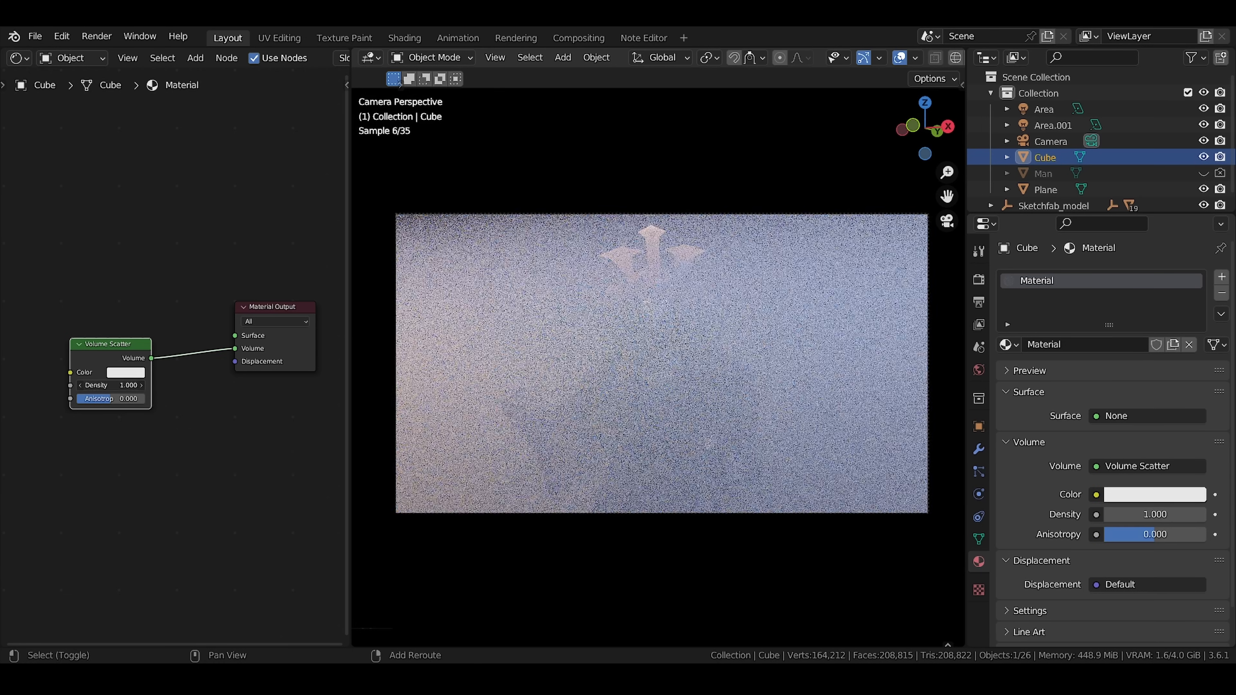
shift+drag(117, 385, 99, 385)
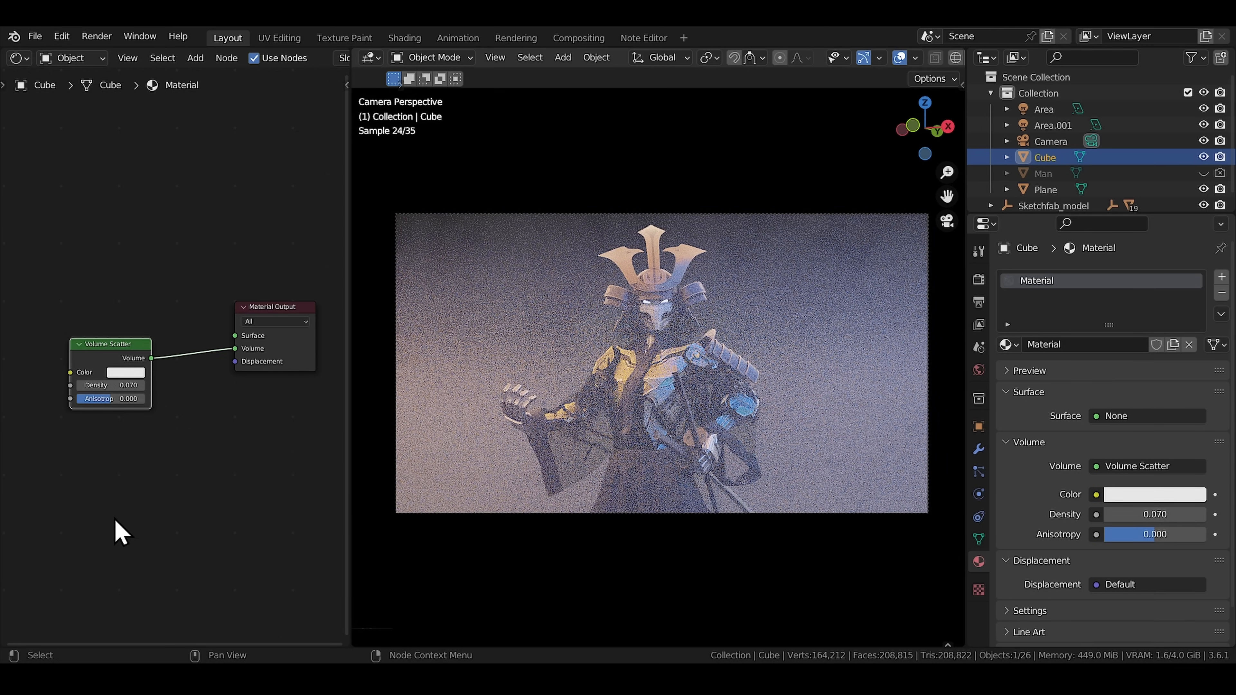
drag(110, 399, 133, 400)
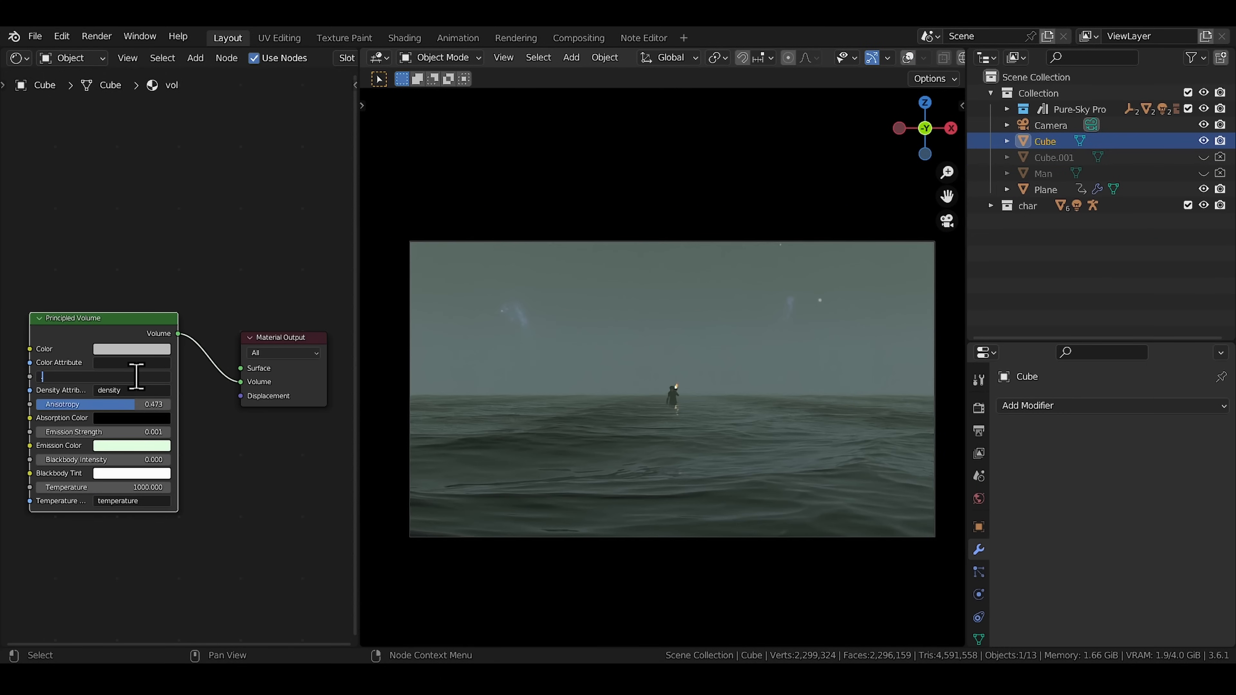
Set the Density of the ocean scene's Principled Volume to 0.05.
drag(132, 379, 134, 376)
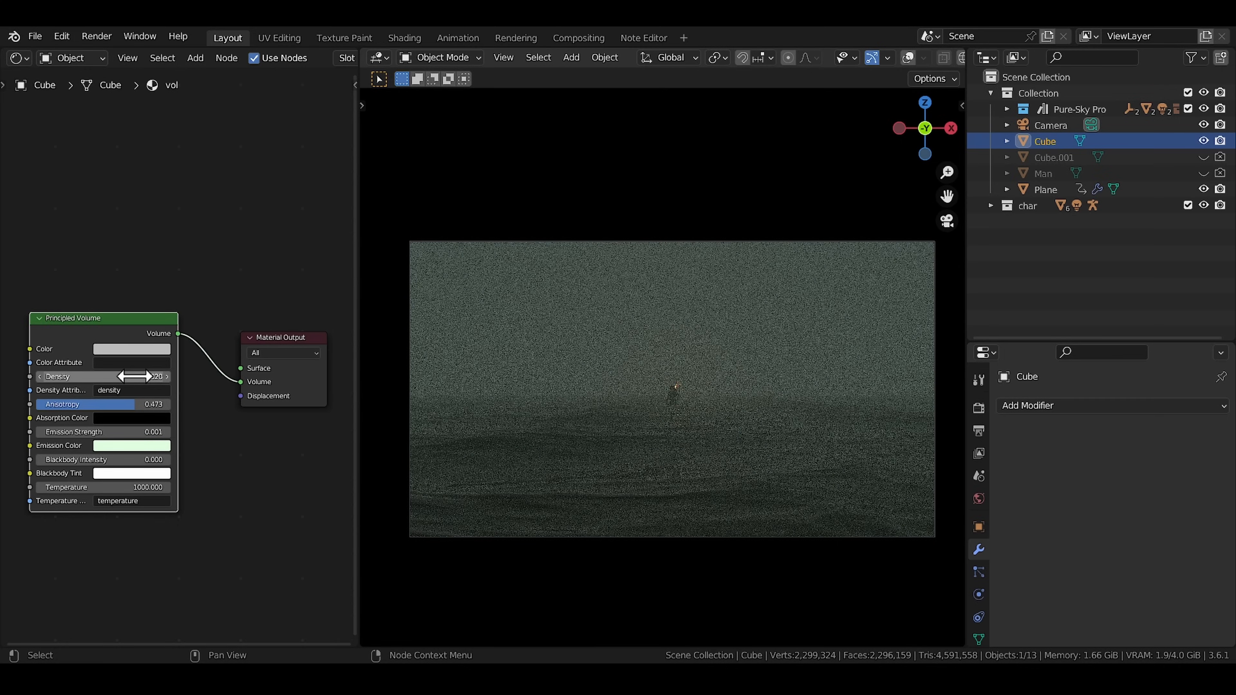
click(134, 376)
text(0.05)
key(Return)
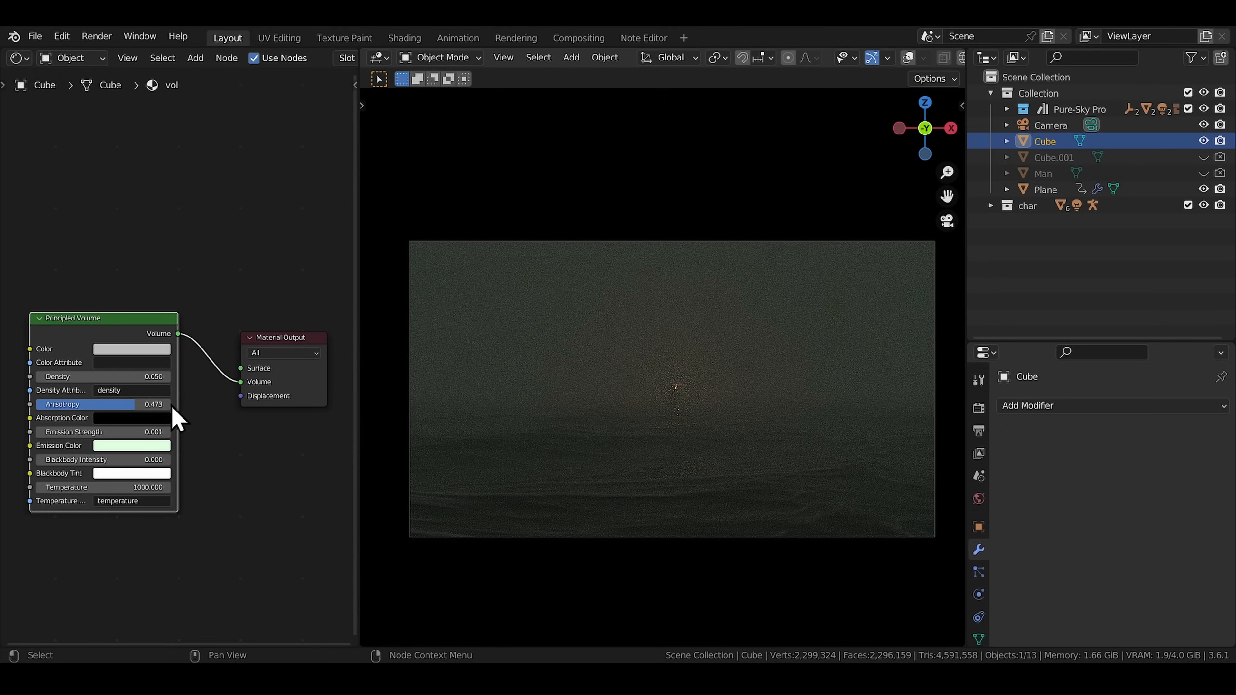
Vary the ocean Principled Volume's Anisotropy, including 0.705, and place the node nearer the Material Output.
drag(134, 404, 93, 404)
drag(104, 400, 149, 412)
drag(149, 414, 218, 414)
drag(153, 340, 138, 334)
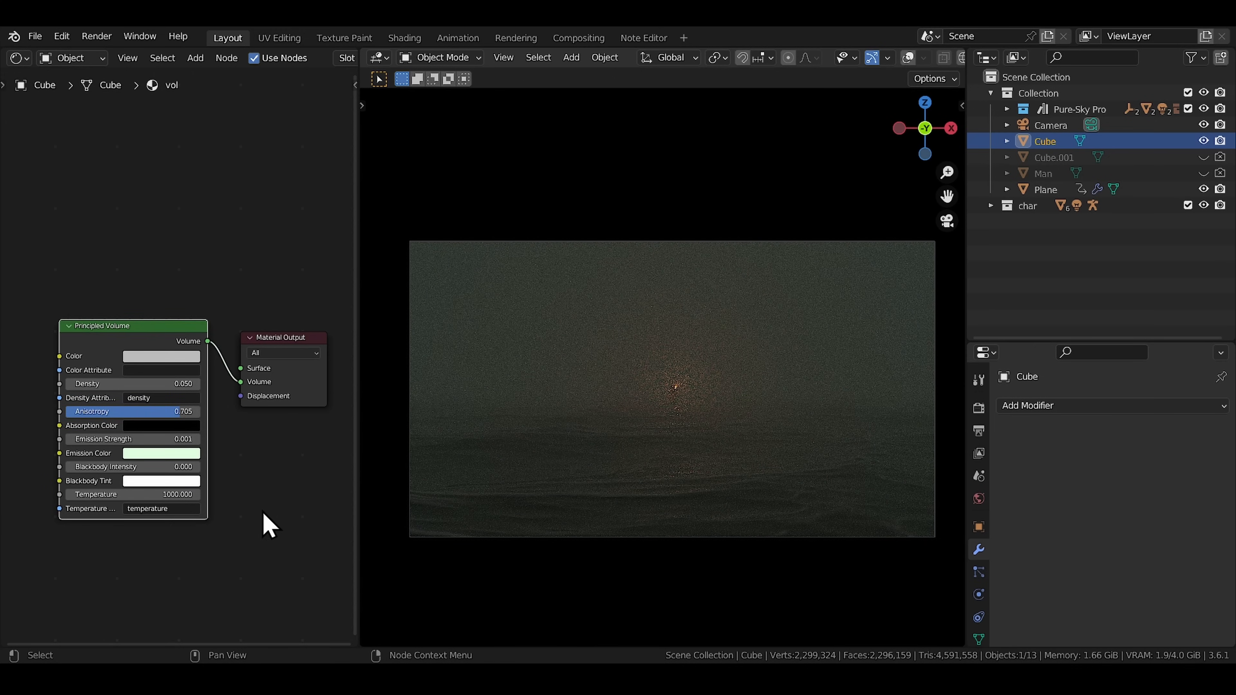
drag(173, 414, 276, 475)
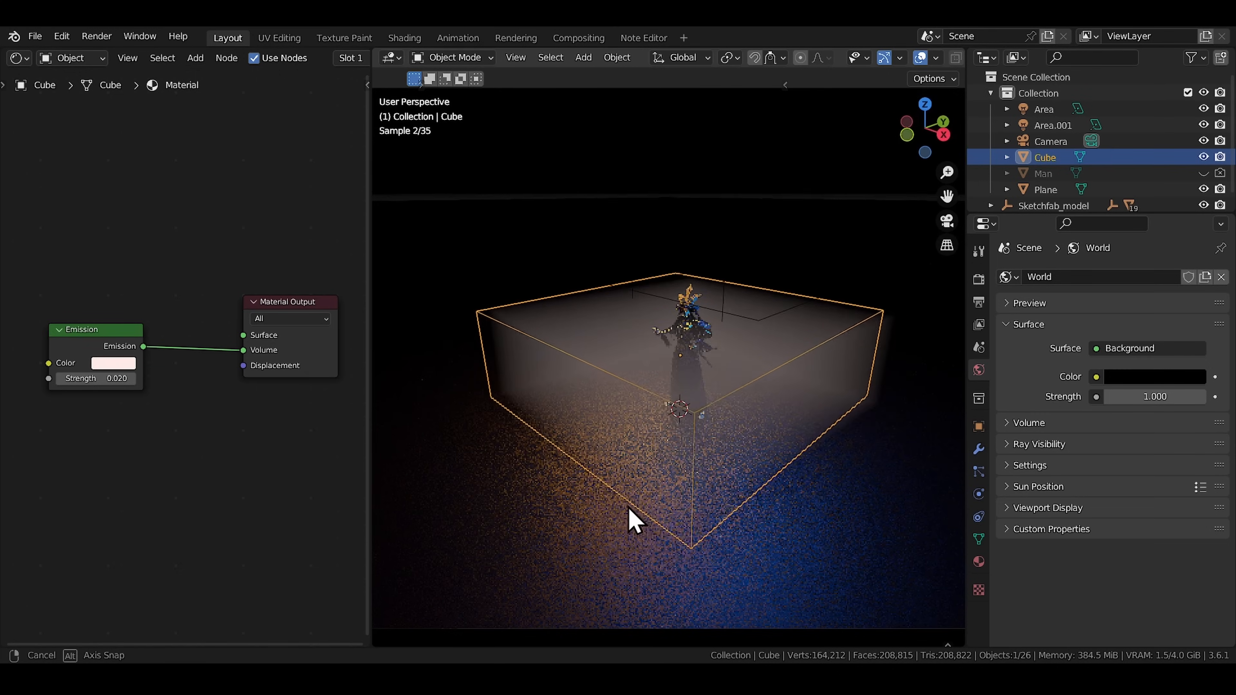
In camera view, set the cube's volume Emission Strength to 0.010 and lower the Saturation of its Color.
middle_drag(629, 518, 602, 508)
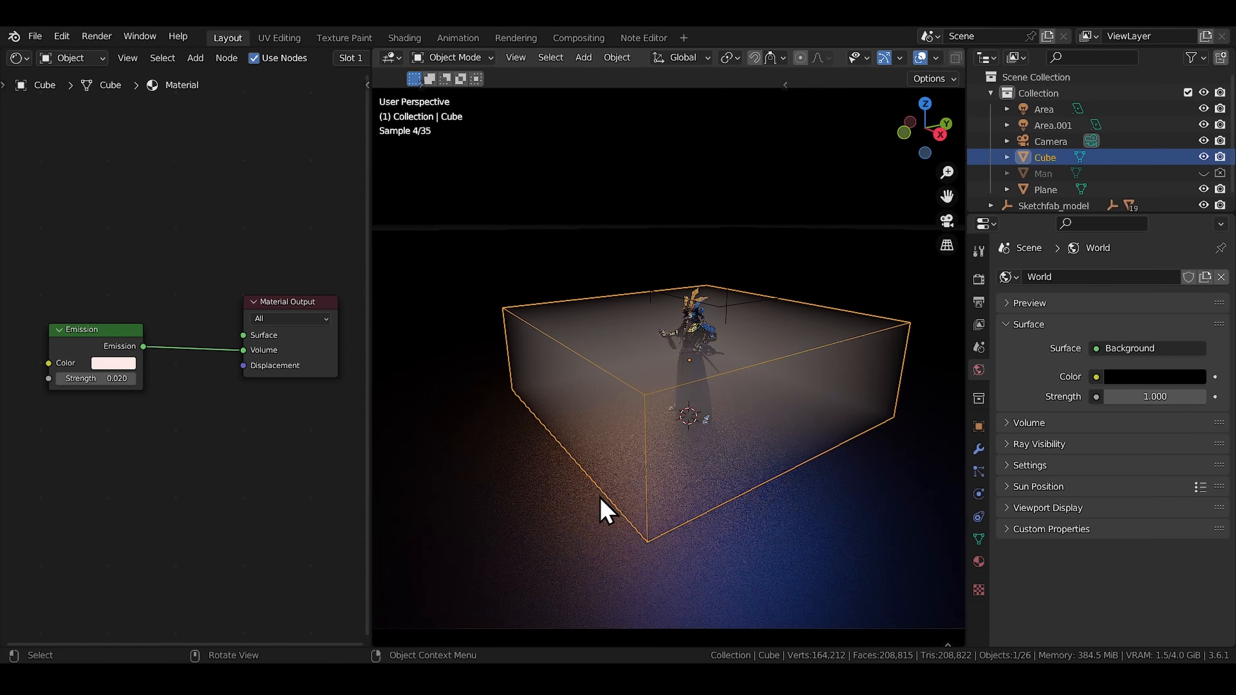
key(KP_0)
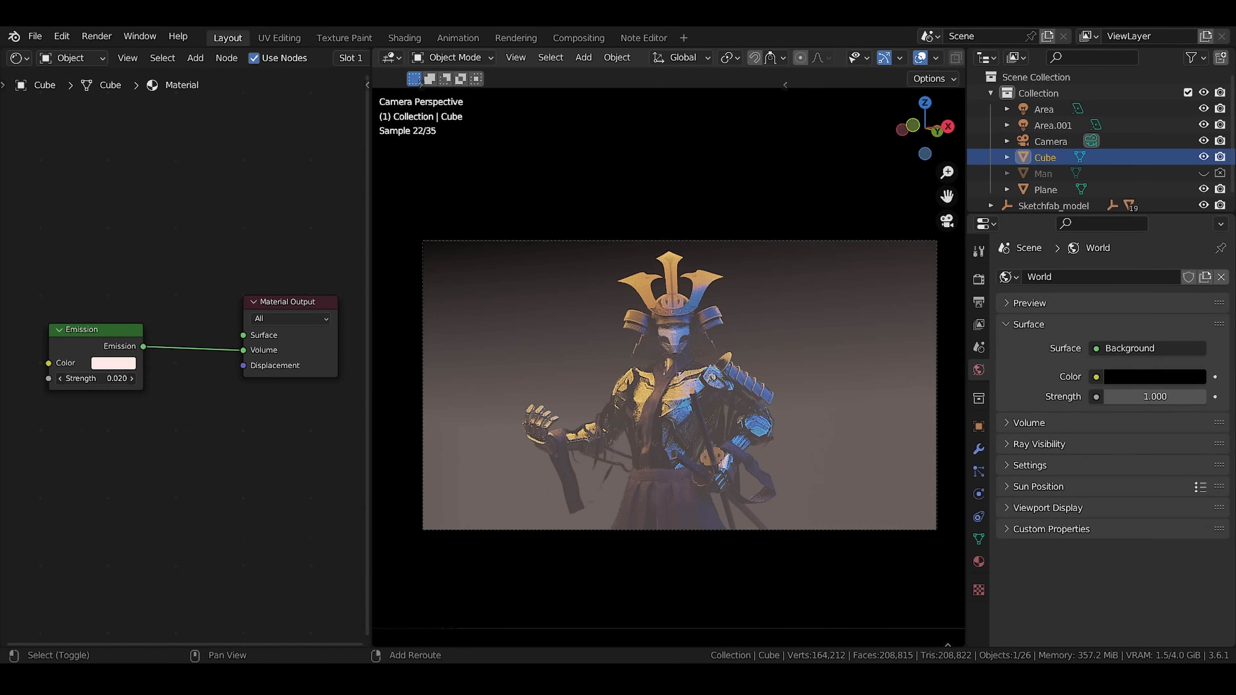
drag(117, 378, 107, 378)
click(116, 364)
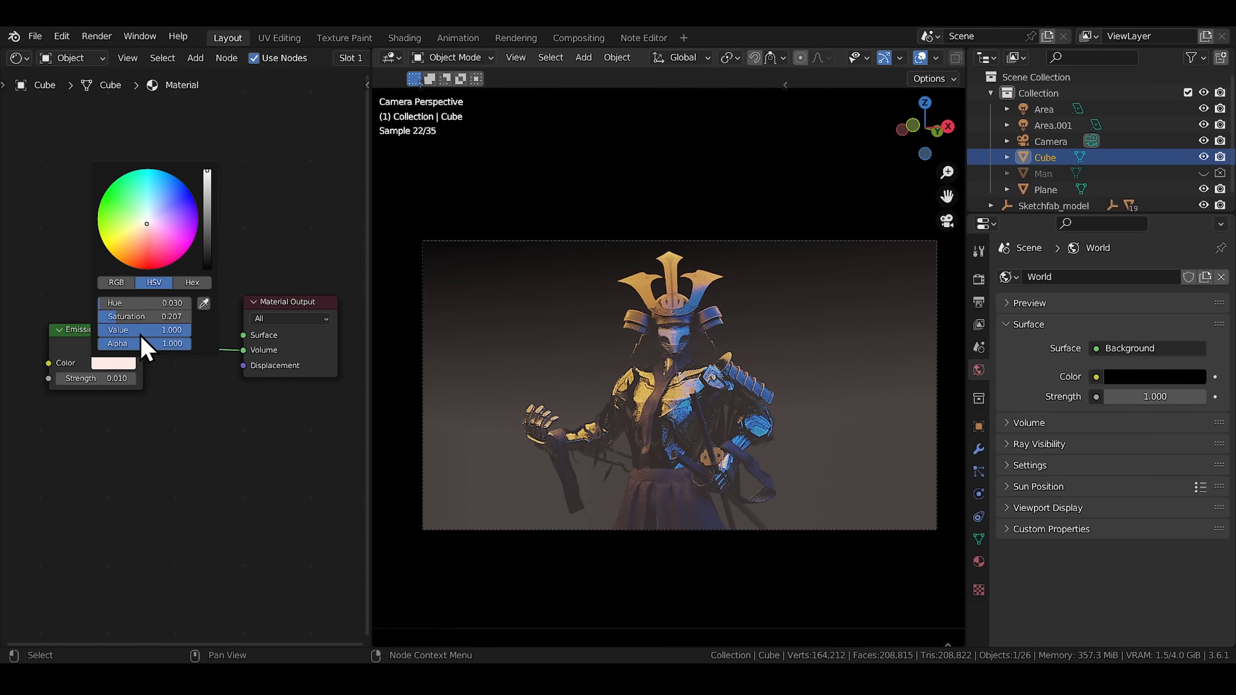
drag(146, 316, 100, 317)
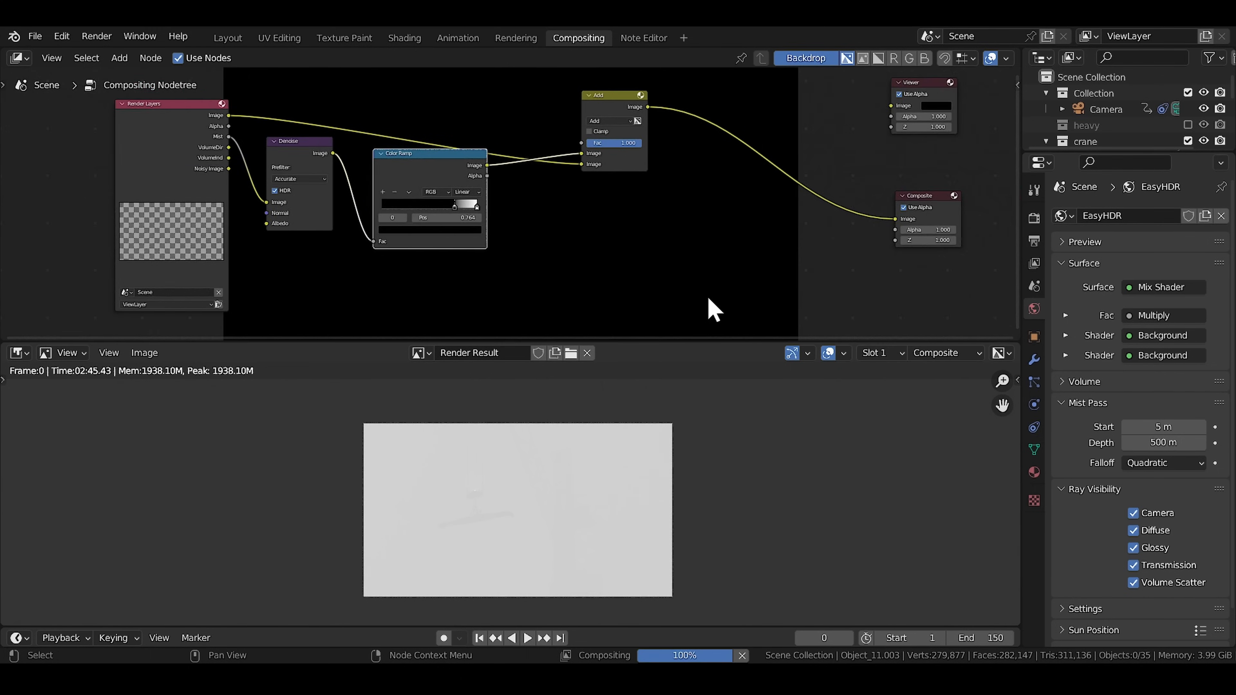
Try the Screen blend mode on the mix node that combines the render with the mist pass.
scroll(569, 262, down, 3)
click(596, 138)
click(594, 254)
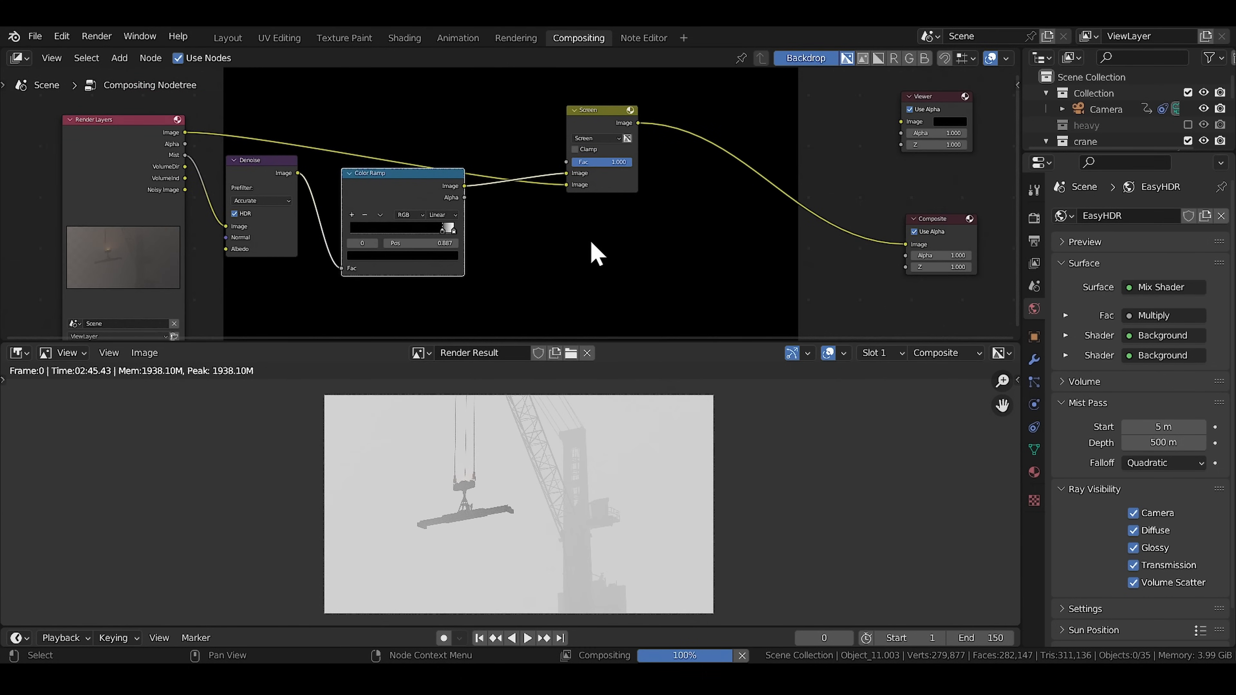
Set the compositing mix node to Add, with the render Image in the first input and the mist Color Ramp in the second.
click(596, 138)
click(583, 185)
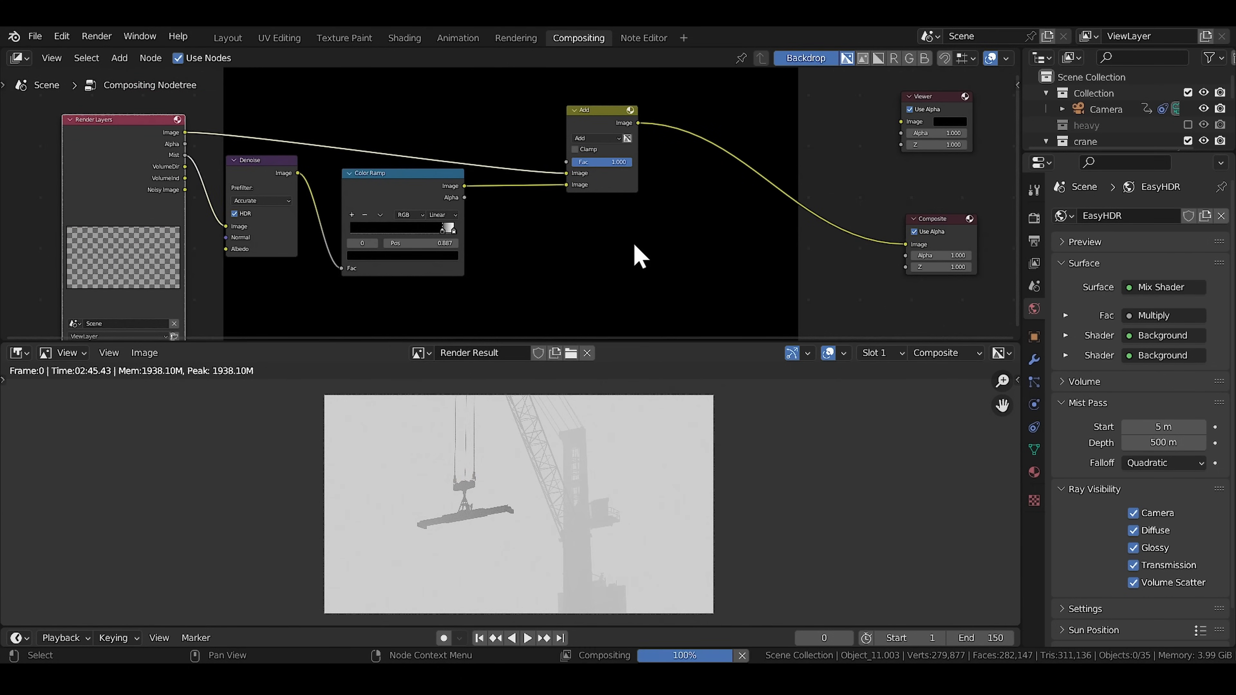
drag(566, 184, 566, 173)
middle_drag(514, 256, 554, 256)
drag(362, 341, 361, 347)
scroll(455, 225, up, 10)
drag(544, 243, 559, 244)
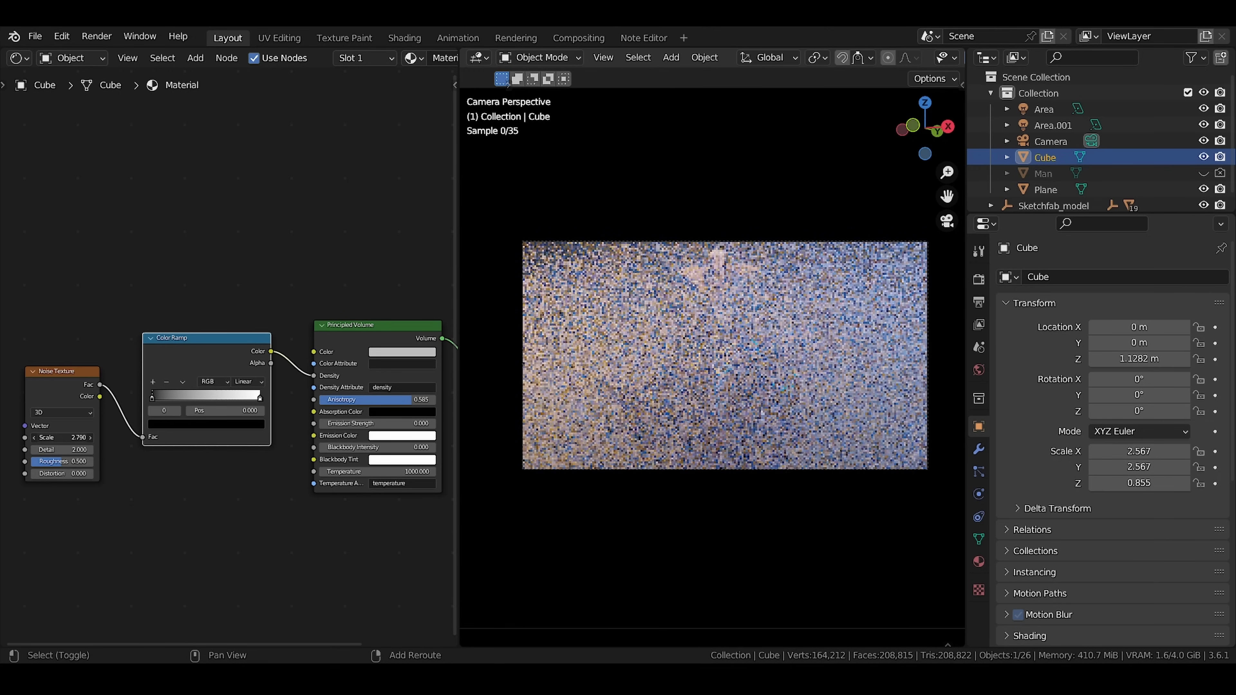
Tighten the density Color Ramp with its black stop near 0.47 and white stop at 0.756, and set the Noise Texture Scale to 2.170.
drag(151, 397, 213, 411)
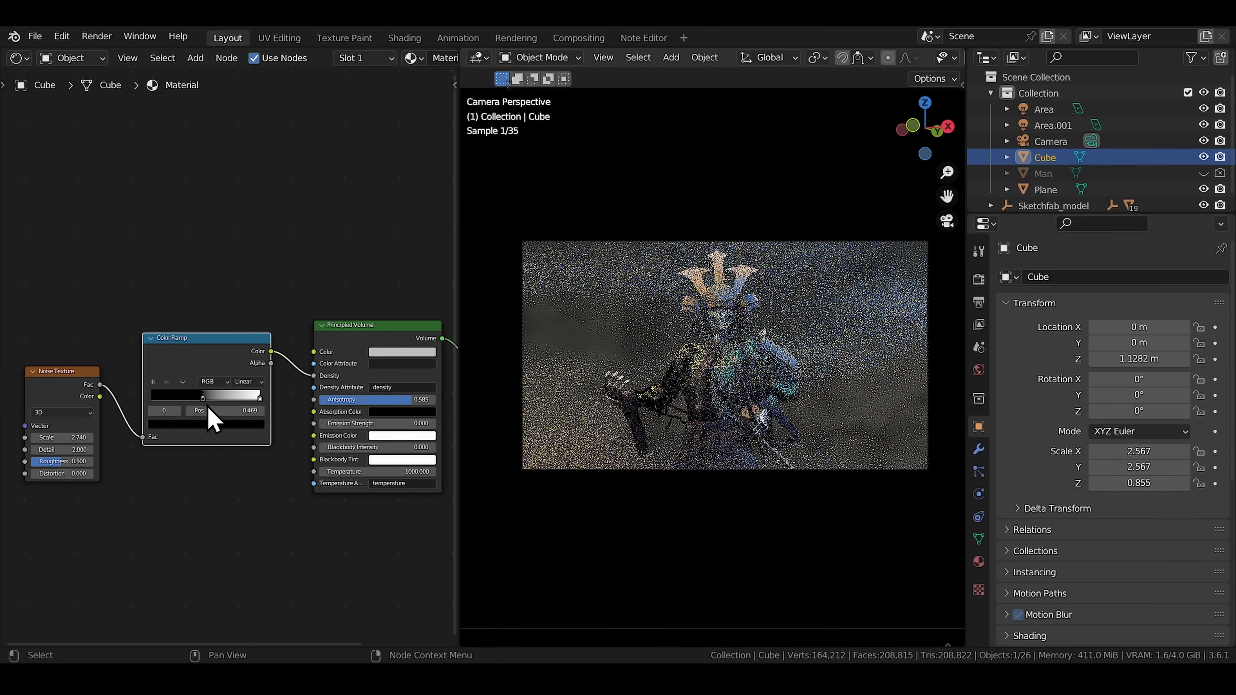
shift+drag(61, 437, 78, 437)
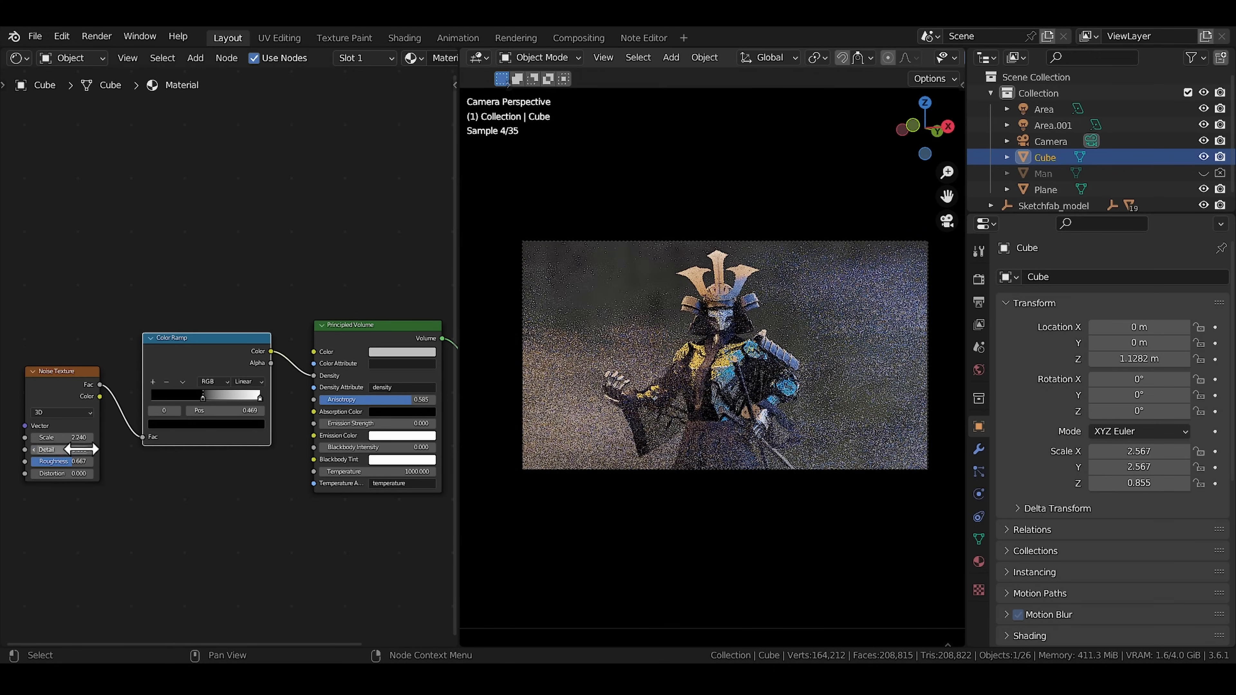
drag(260, 397, 235, 402)
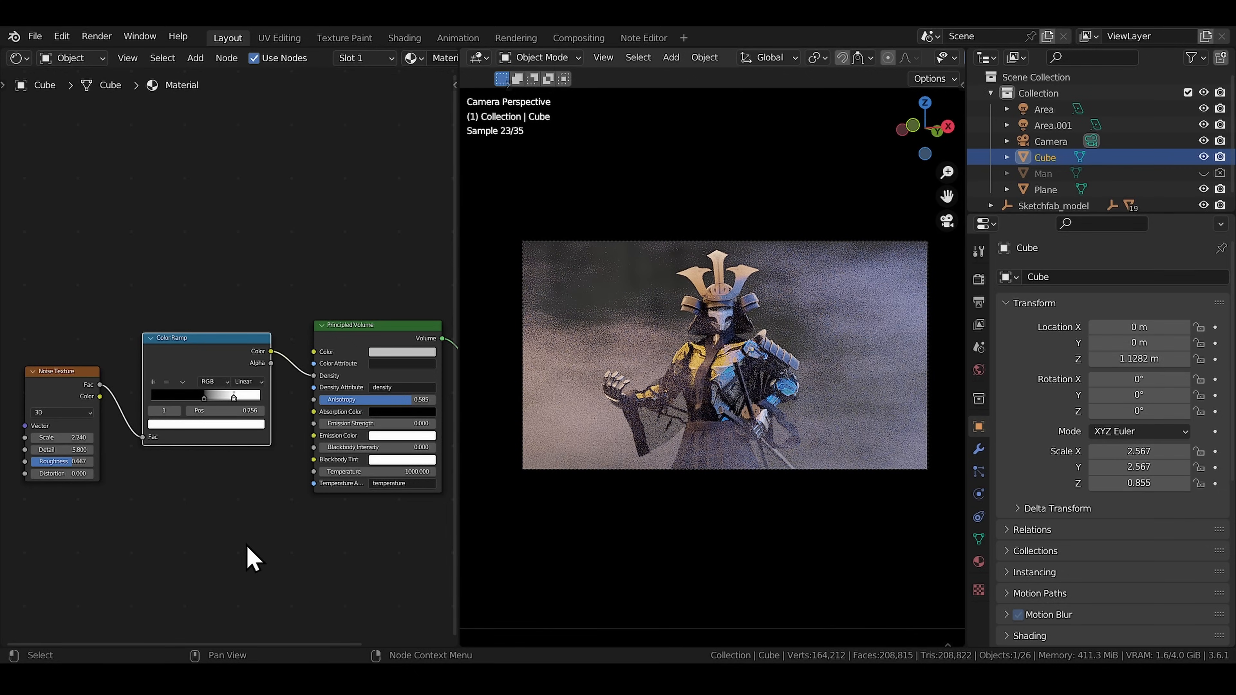
drag(73, 437, 84, 437)
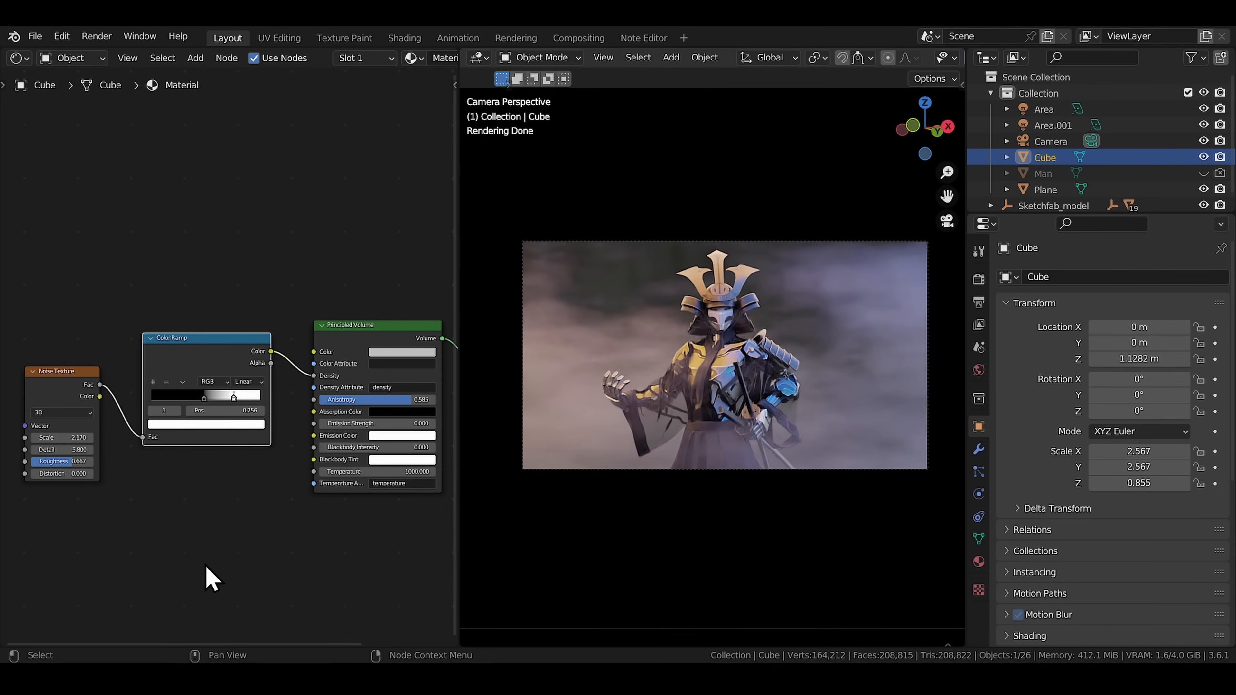
Switch the Noise Texture to 4D and vary its W value, including 0.700.
click(62, 413)
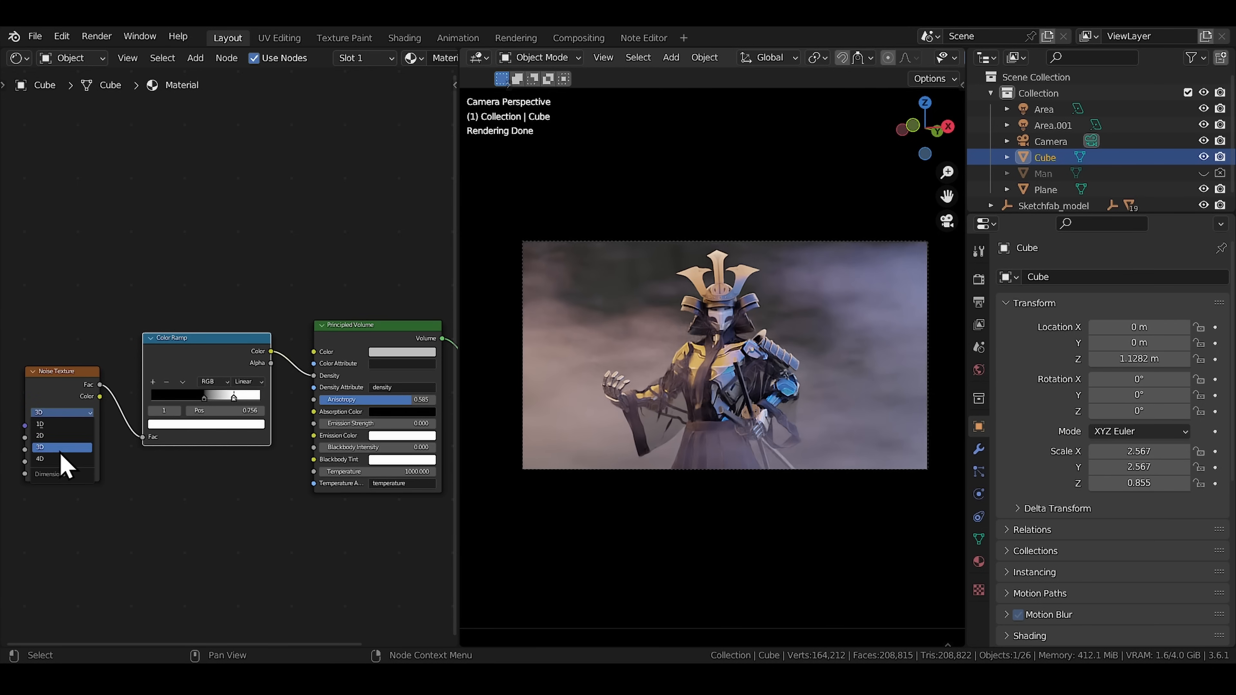
click(60, 460)
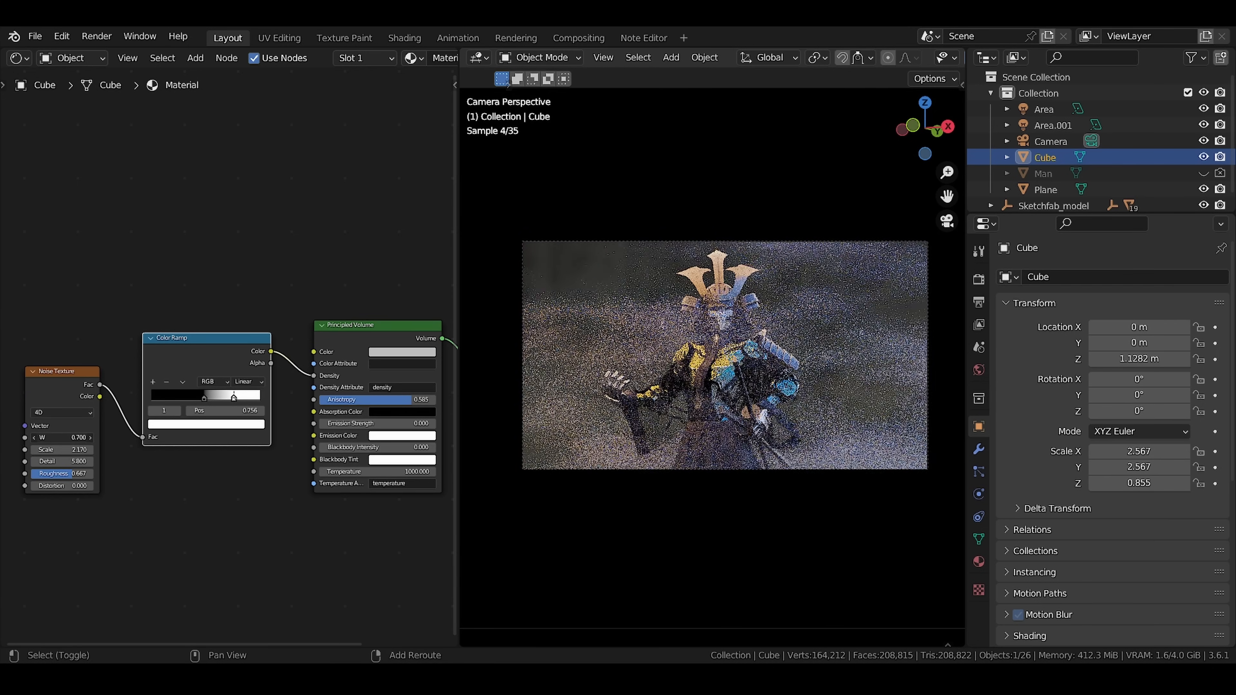
mouse_move(62, 437)
mouse_down()
mouse_move(33, 437)
mouse_move(58, 439)
mouse_up()
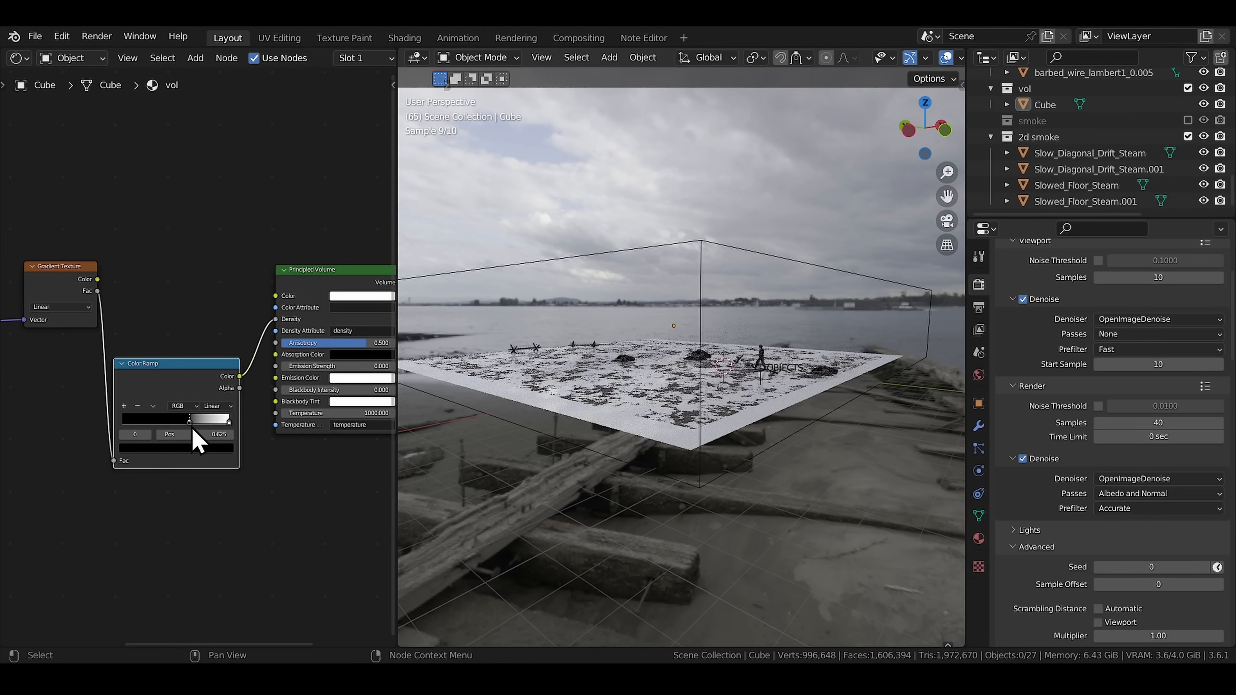
Reposition the black Color Ramp stop that drives the gradient fog's density, trying 0.193, and compare it in camera view.
mouse_move(199, 435)
mouse_down()
mouse_move(152, 436)
mouse_move(211, 441)
mouse_up()
key(KP_0)
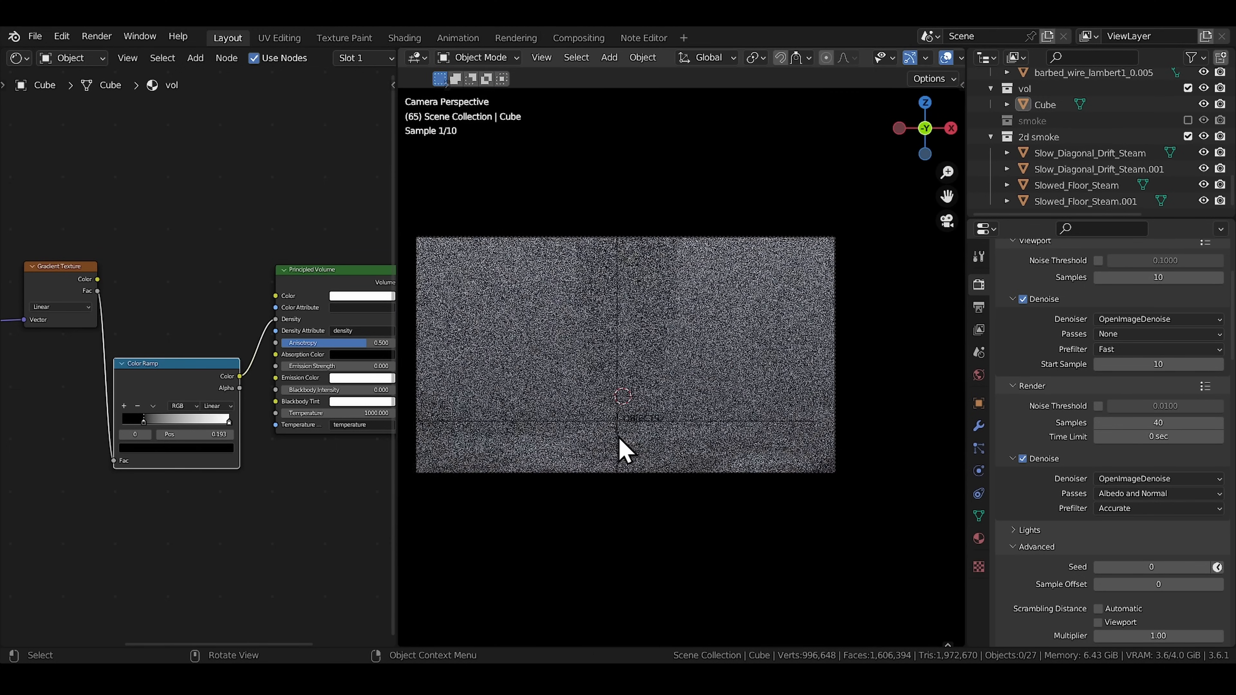
drag(144, 421, 195, 422)
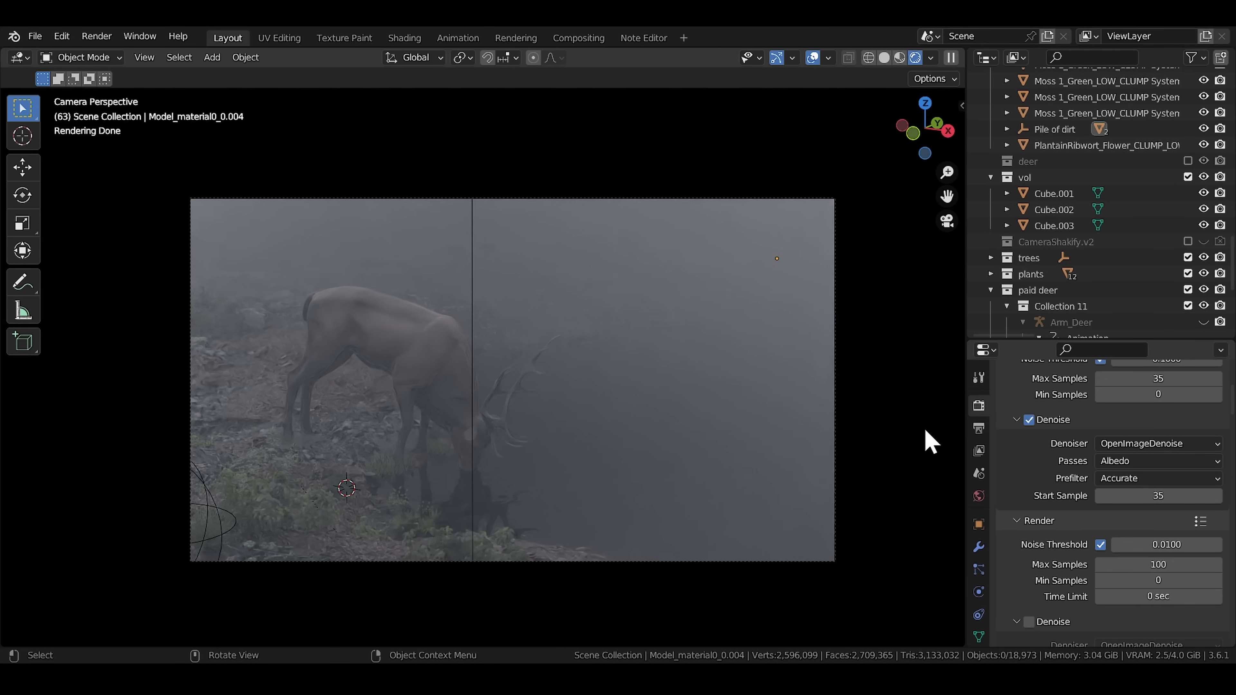
Examine how the volume cubes Cube.001, Cube.002 and Cube.003 are arranged in the deer scene from above.
key(KP_7)
scroll(753, 433, down, 3)
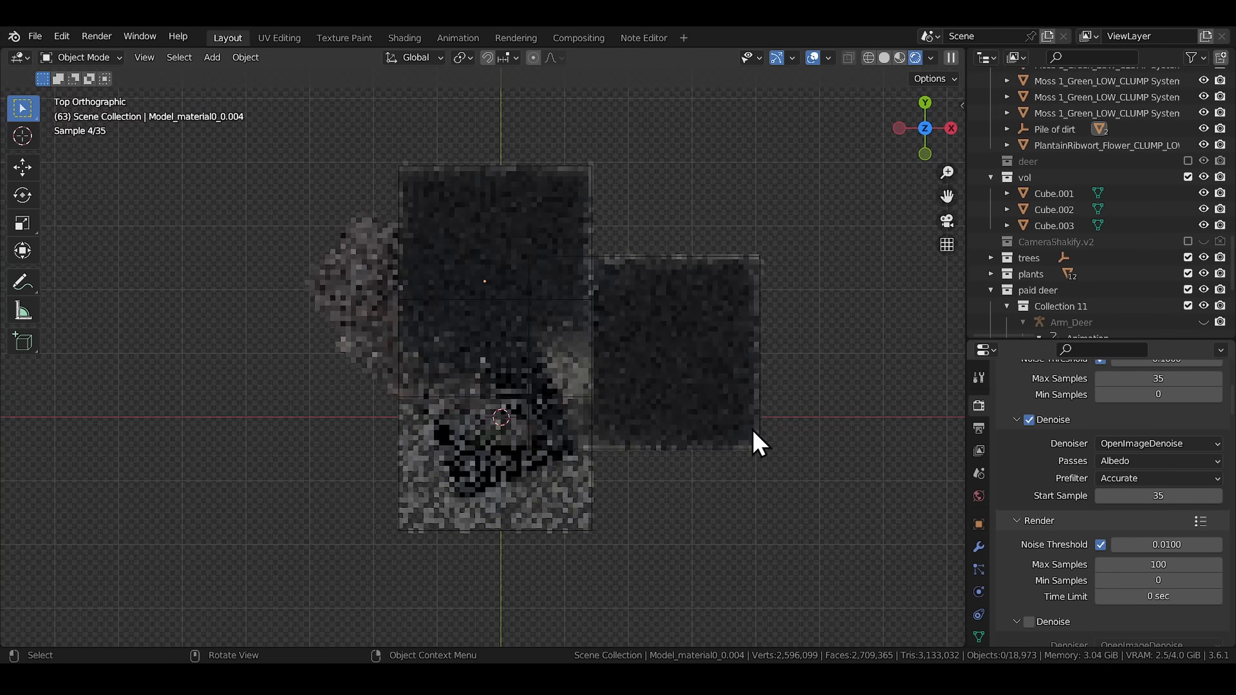
click(1052, 194)
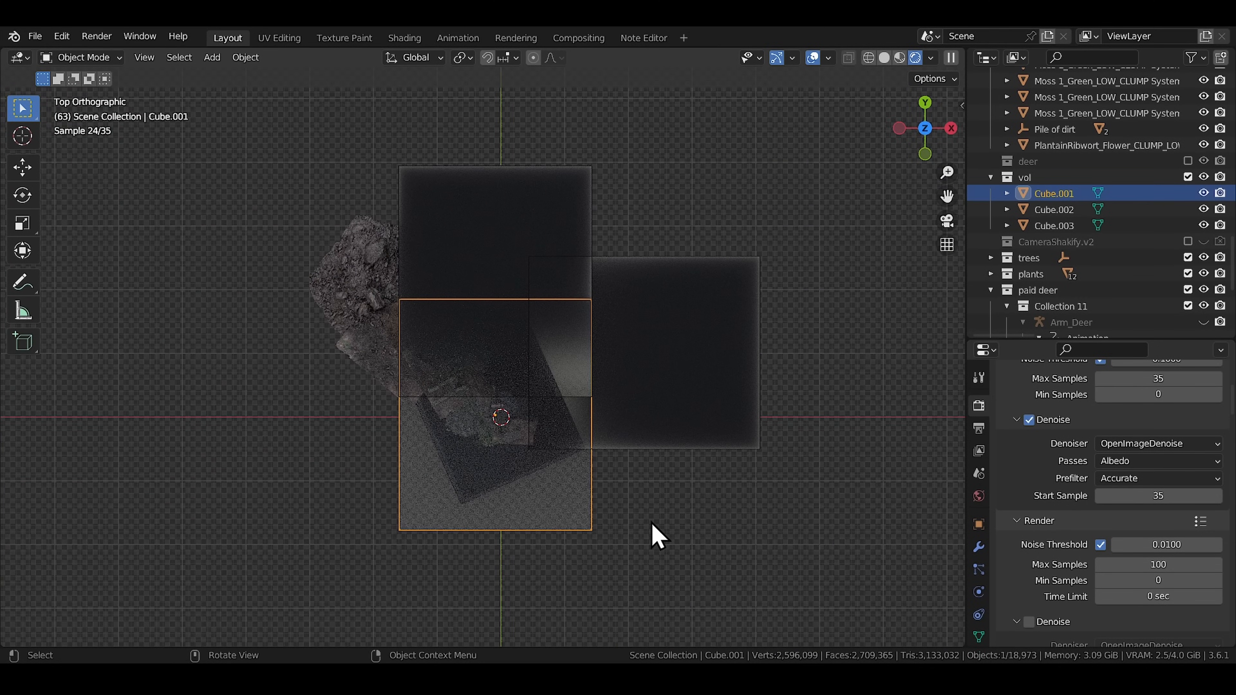
key(g)
right_click(643, 500)
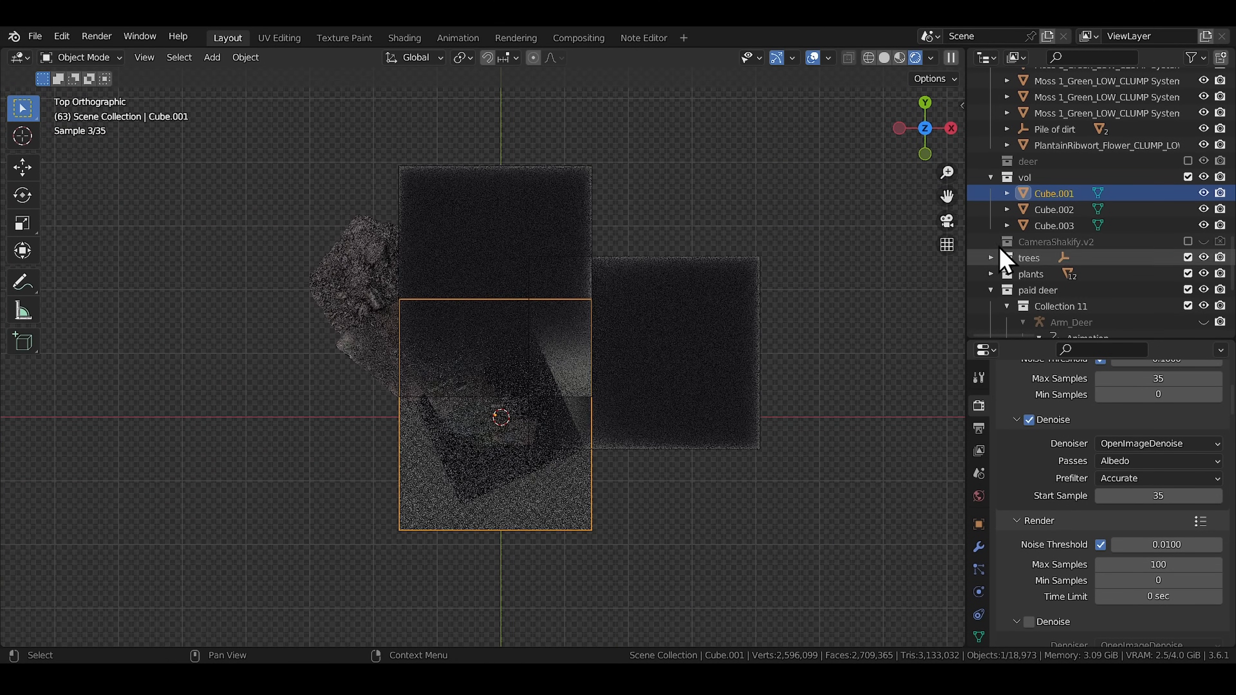
click(1046, 210)
key(g)
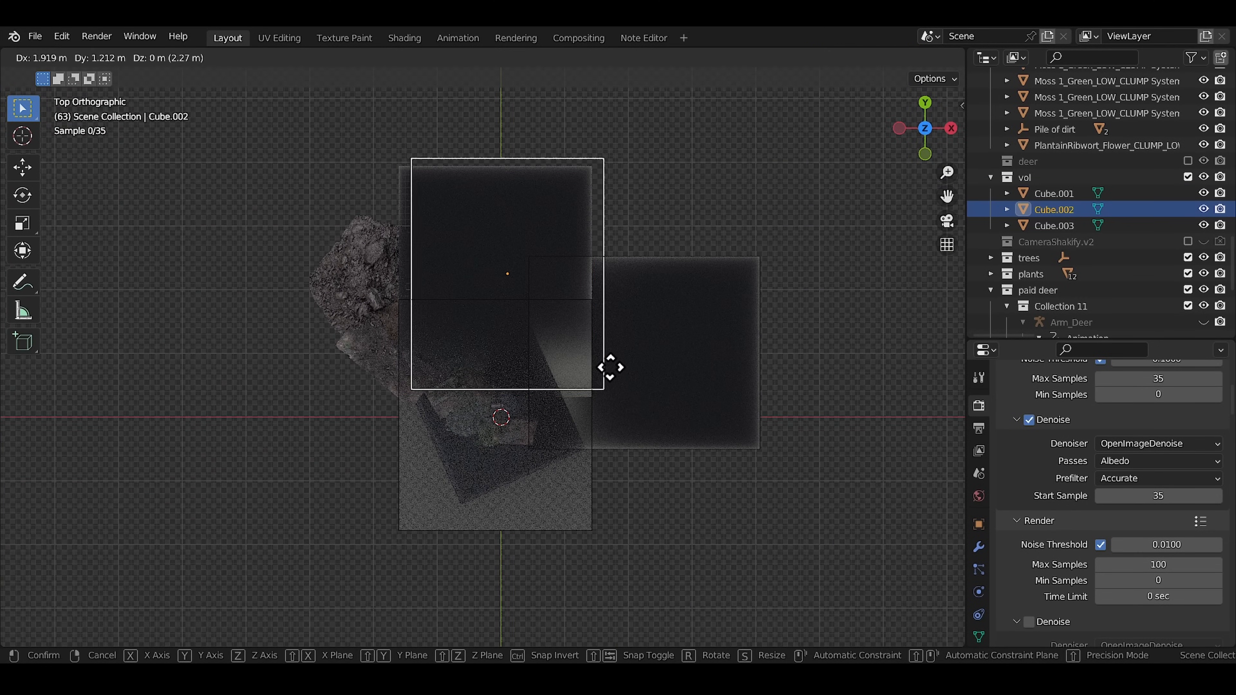
right_click(604, 372)
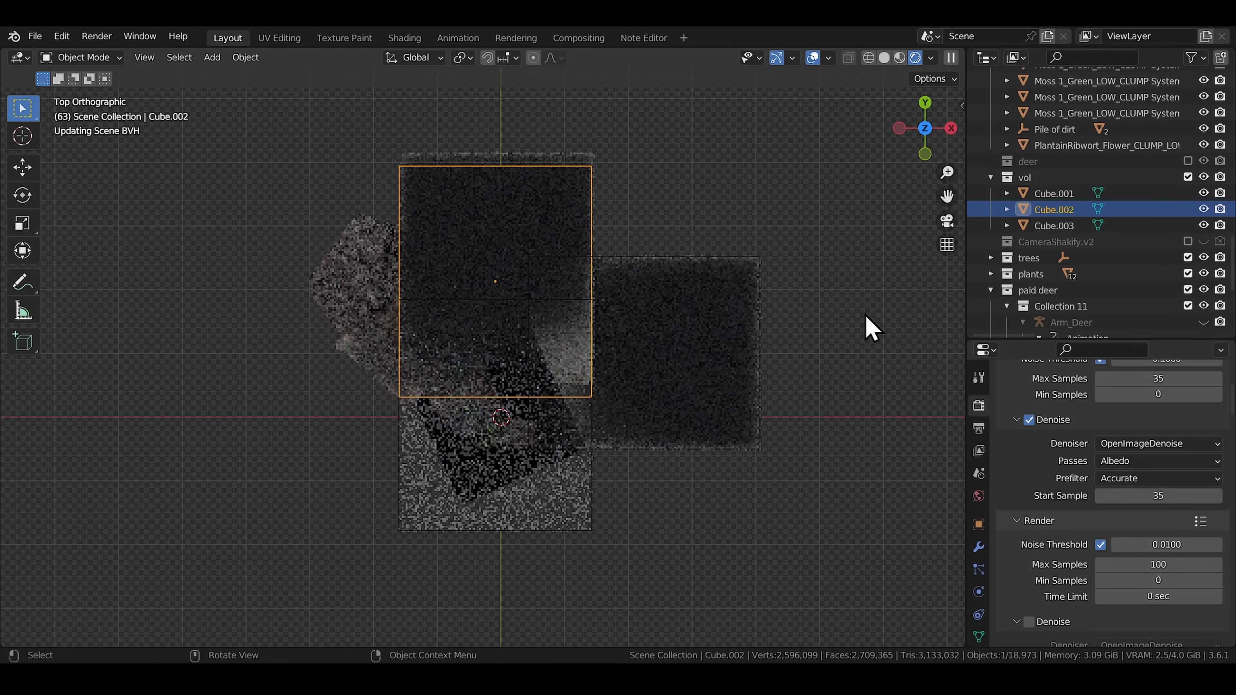
click(1046, 225)
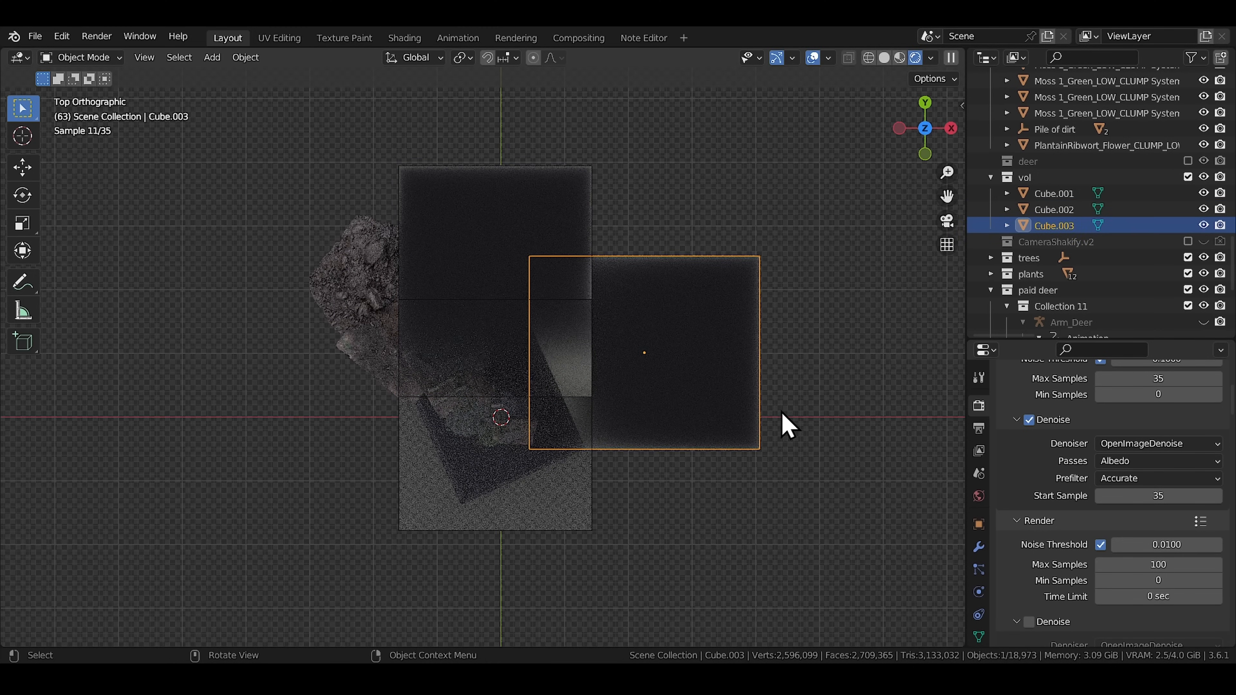
Move Cube.003 about -1.3 m along X and -0.7 m along Y in the top view.
key(g)
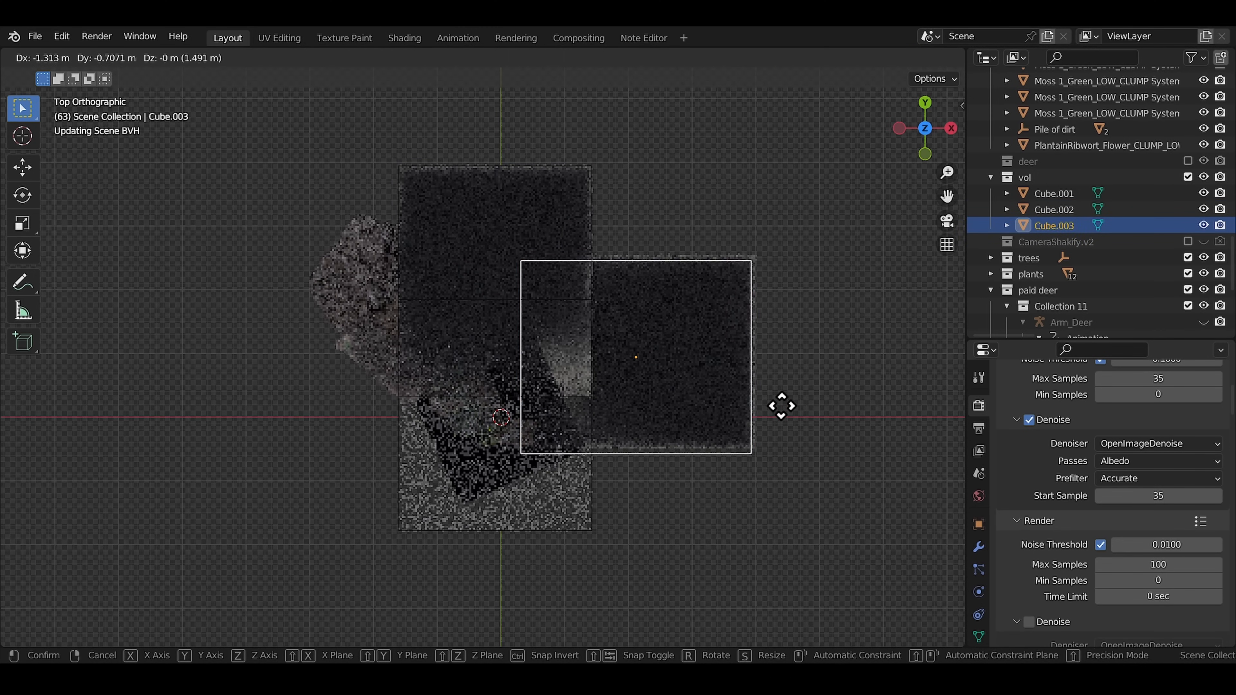
click(781, 405)
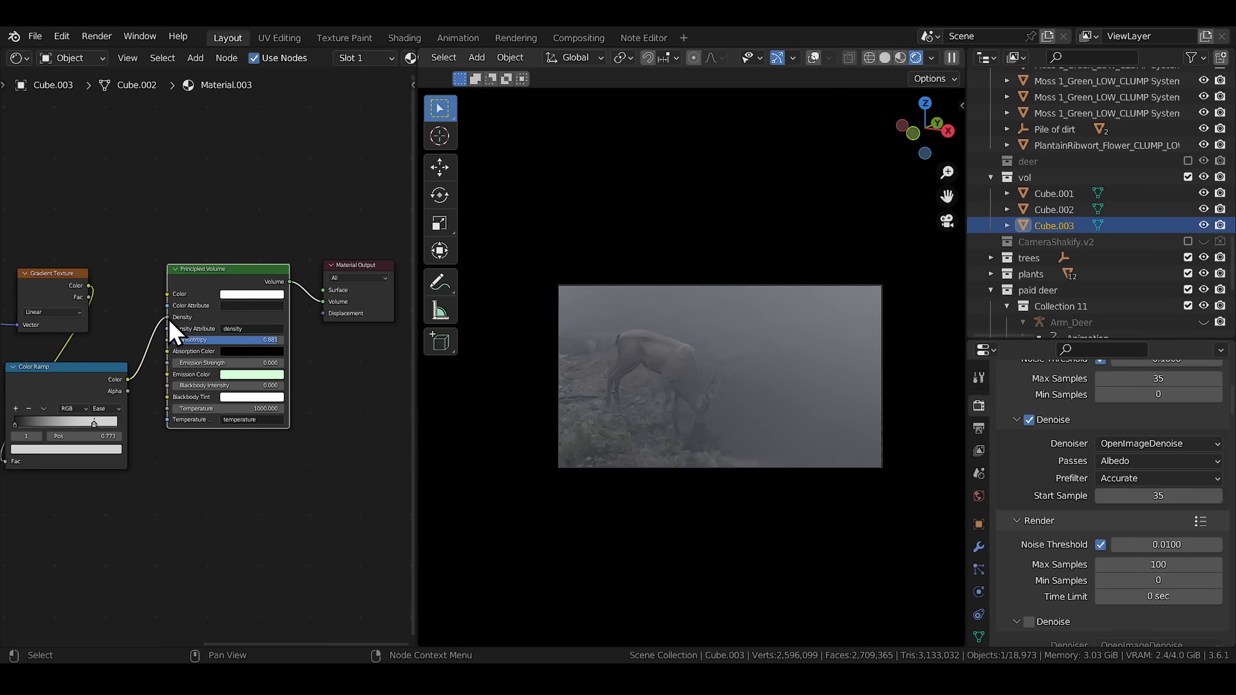
Disconnect the Color Ramp from the Density input of Cube.003's Principled Volume to compare the fog, and reconnect it.
drag(167, 317, 141, 327)
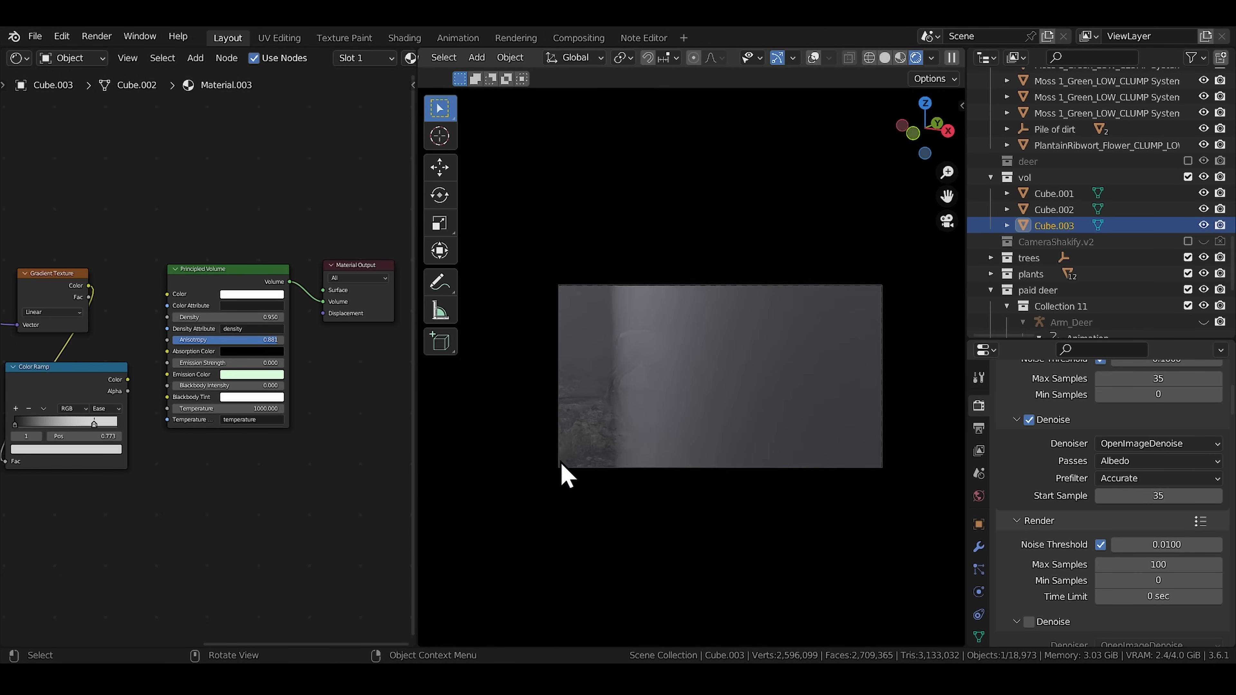
drag(127, 379, 167, 317)
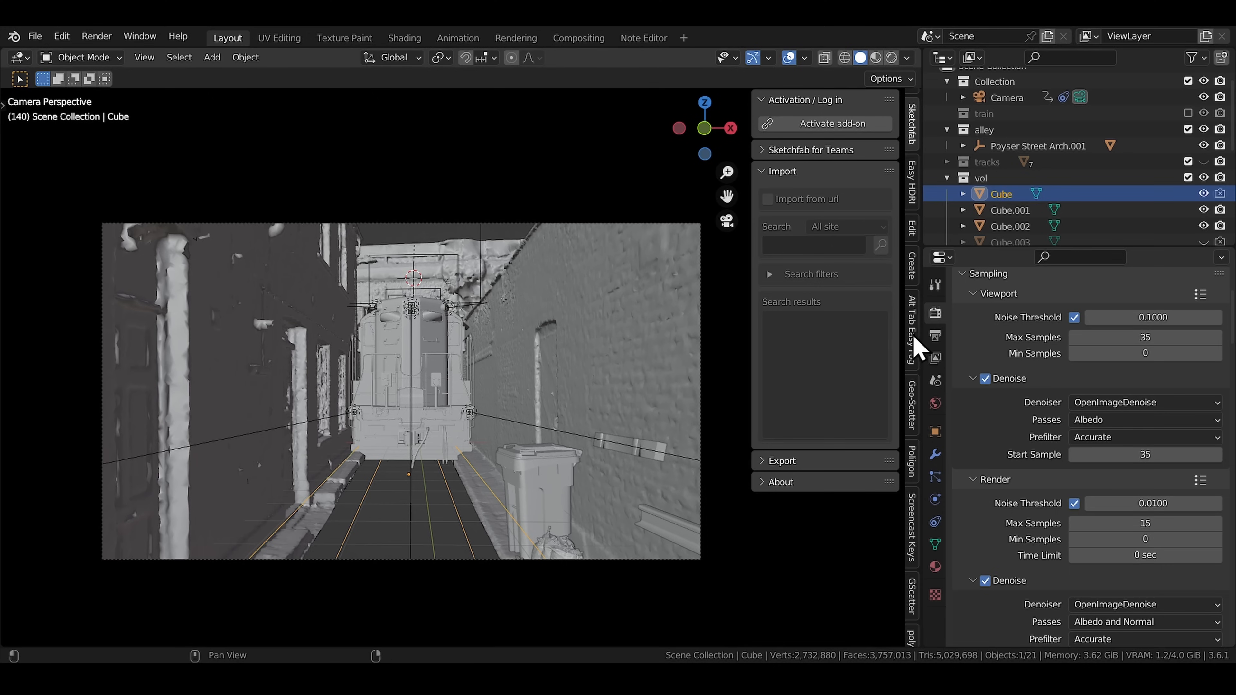
Bring up the Alt Tab Easy Fog add-on's options in the alley scene.
click(913, 338)
click(851, 212)
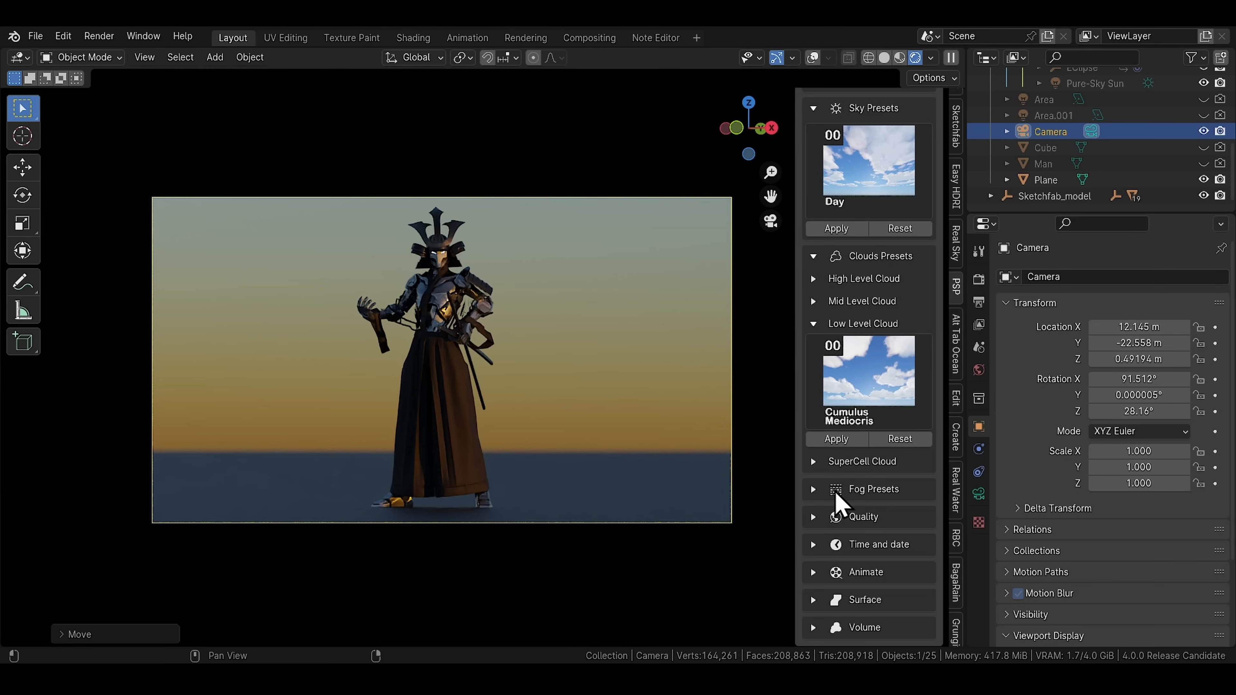
Apply Atmospheric Fog preset 11 from the sky add-on's Fog Presets to the samurai scene.
click(823, 486)
scroll(866, 511, down, 4)
click(873, 395)
click(567, 557)
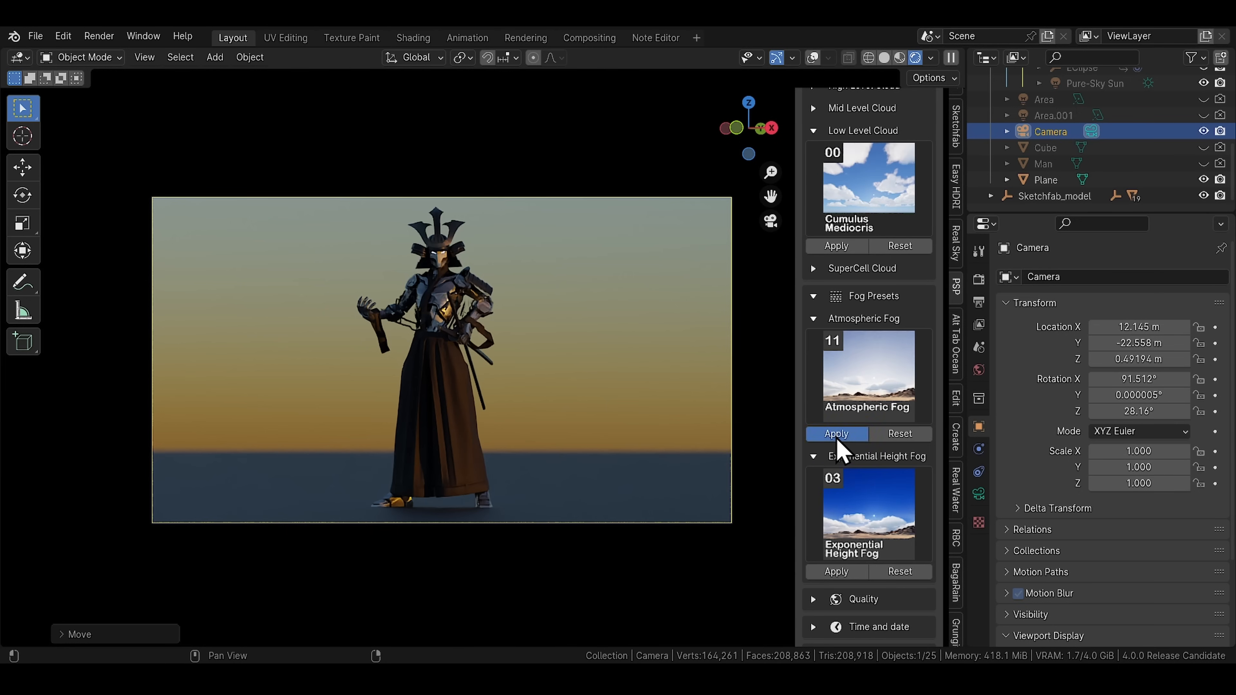
click(837, 435)
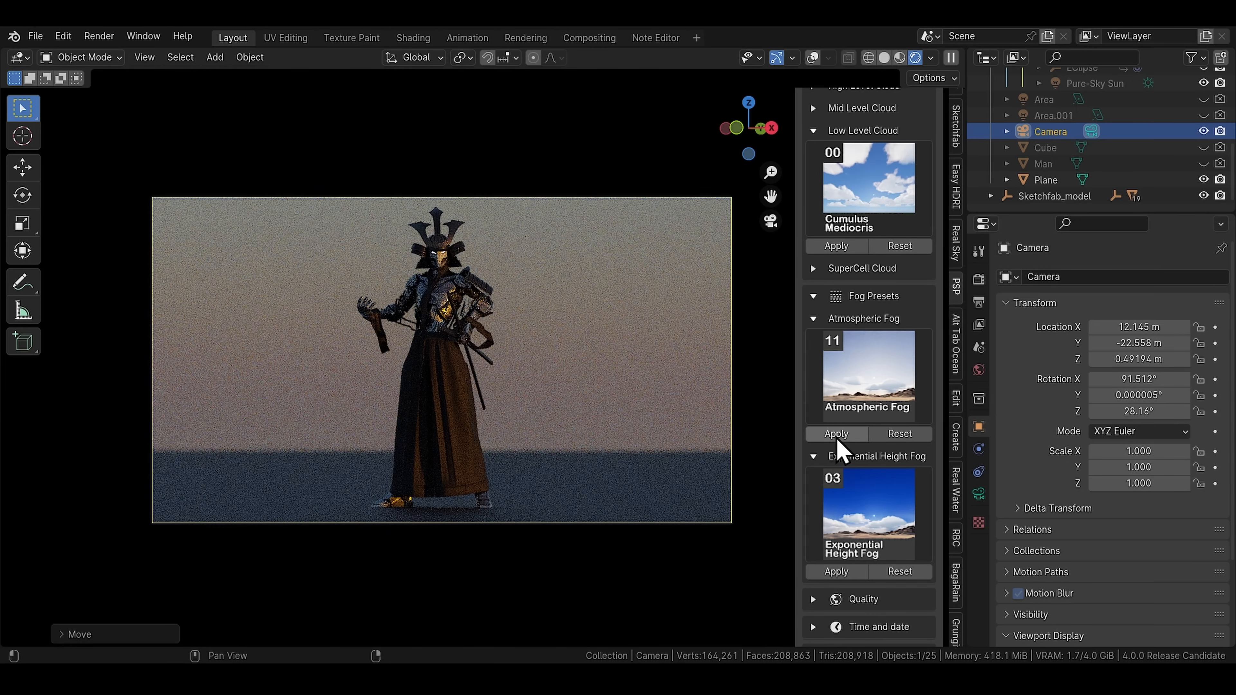
Choose Exponential Height Fog preset 09 and apply it to the samurai scene.
click(871, 516)
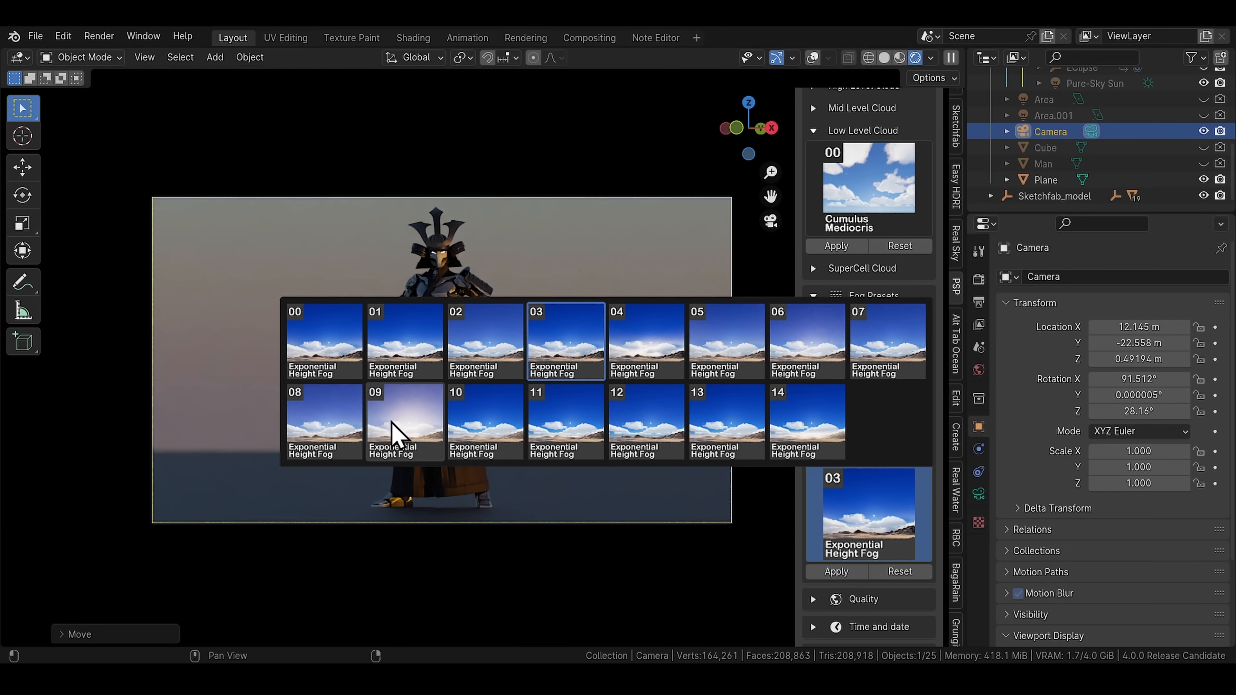
click(394, 431)
click(837, 572)
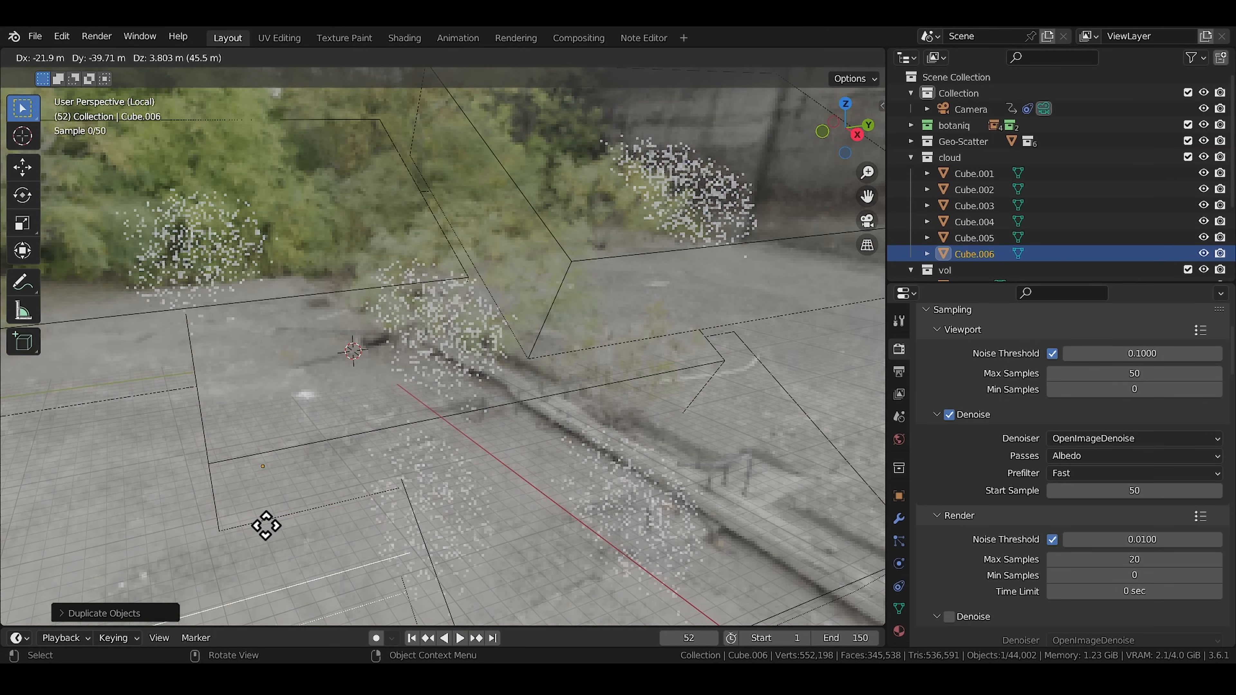
Place the duplicated cloud cube Cube.006 in the scene and go to the render settings for volumes.
click(196, 497)
scroll(955, 503, down, 10)
click(949, 474)
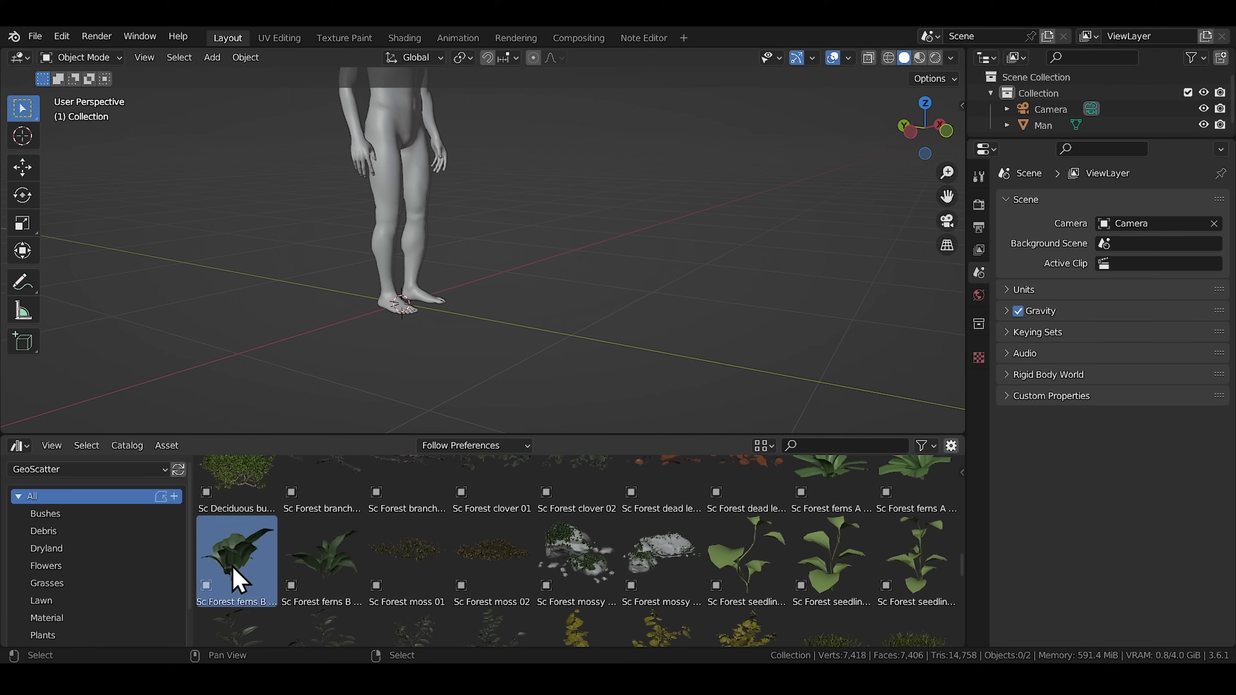
Place six assets from the GeoScatter library in the scene around the man, starting with Sc Forest ferns B.
drag(235, 574, 550, 327)
drag(406, 555, 677, 336)
drag(582, 591, 574, 341)
drag(662, 560, 759, 400)
drag(746, 560, 839, 298)
drag(579, 628, 613, 353)
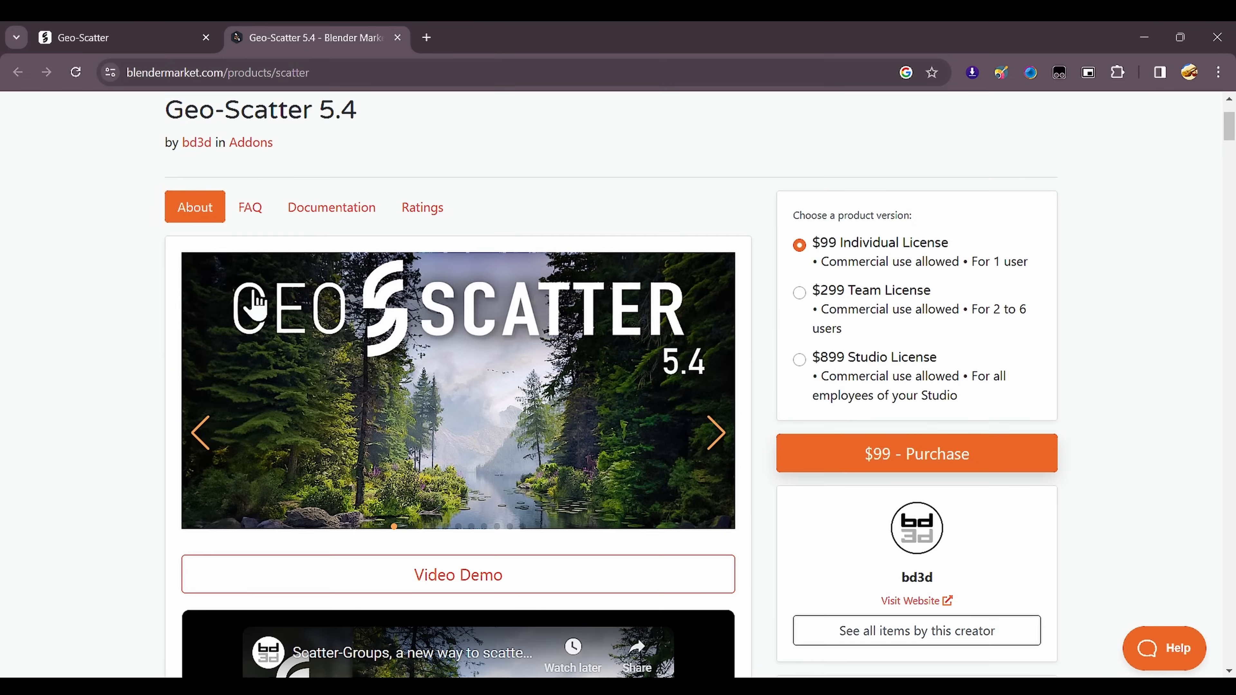
Switch to the browser and look through the Geo-Scatter 5.4 product images on Blender Market.
click(717, 434)
click(717, 436)
click(718, 437)
click(720, 438)
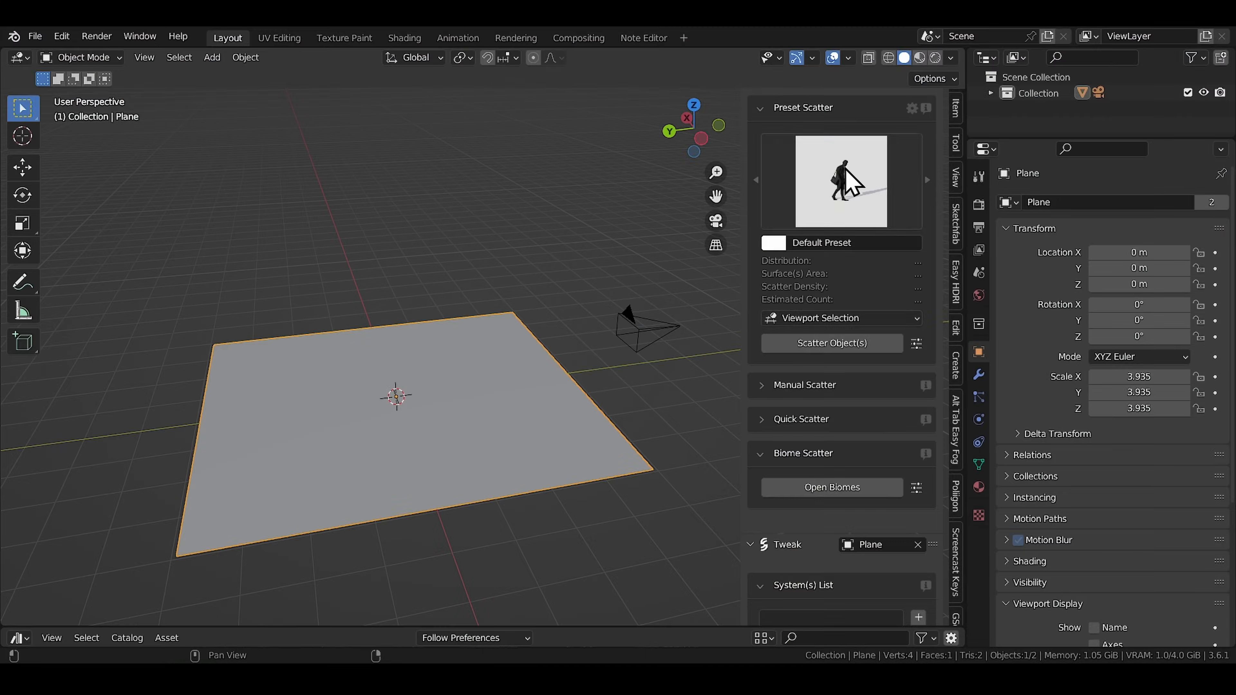
Look through Geo-Scatter's scatter presets and biome library for the plane, and the biome collections on its website.
click(838, 185)
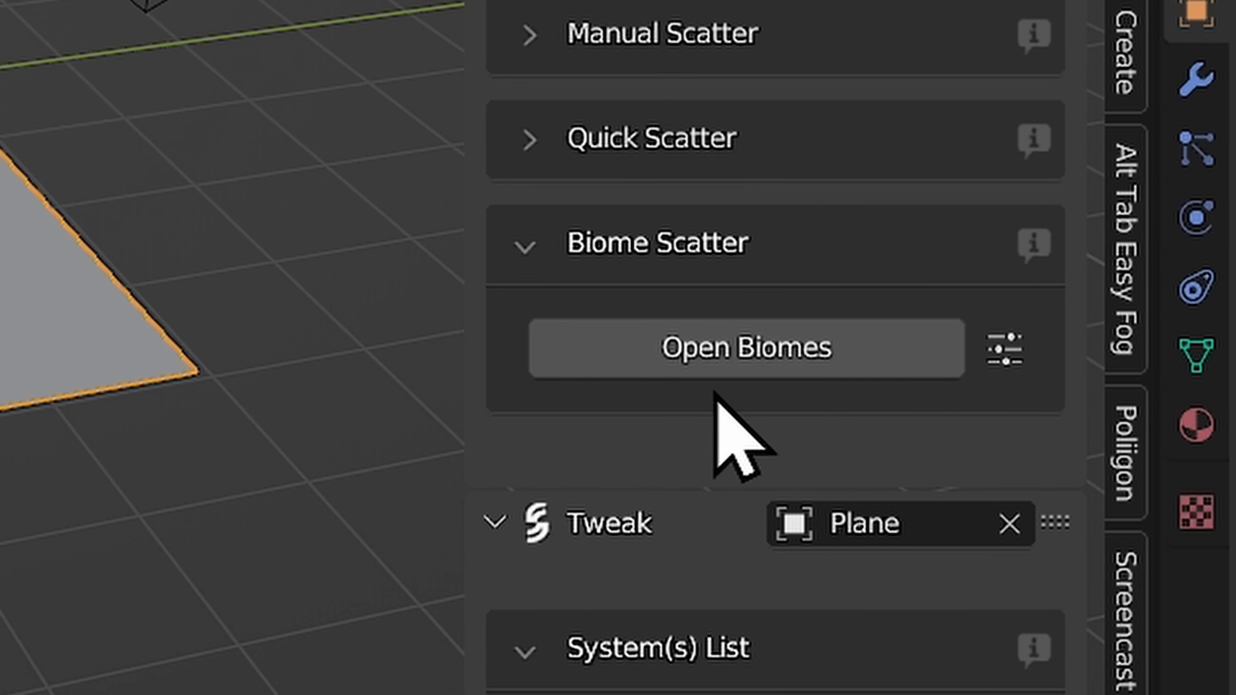
click(759, 341)
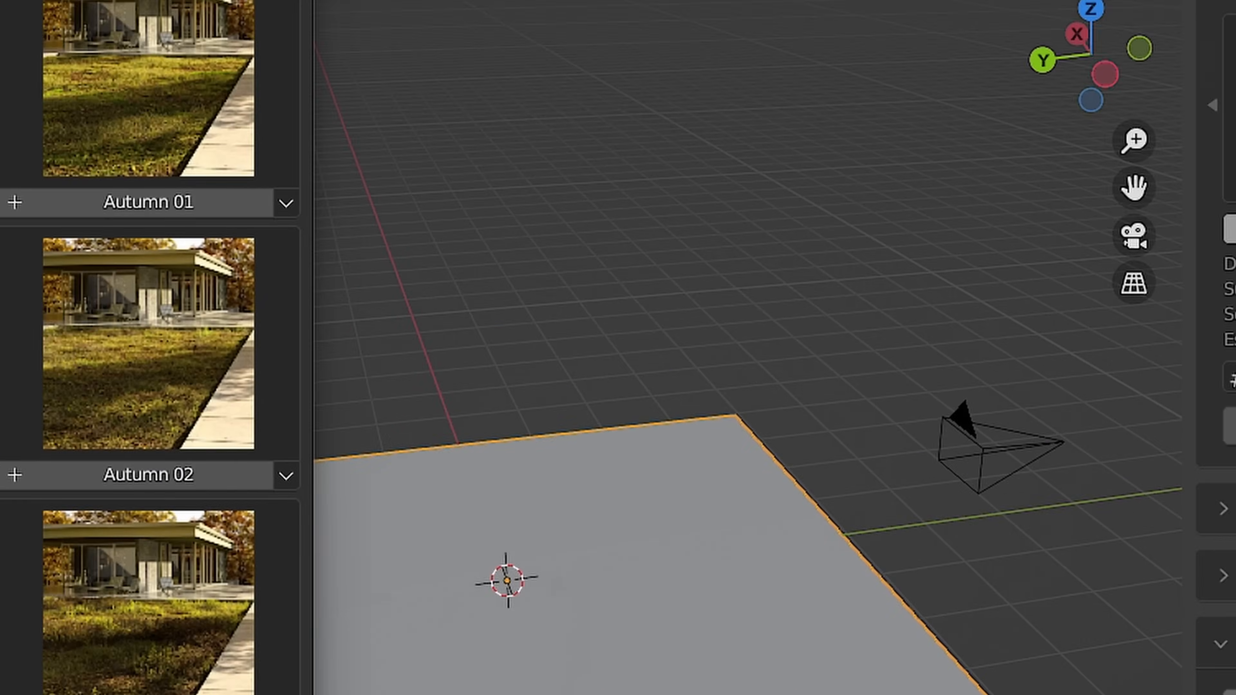
scroll(411, 491, down, 5)
scroll(404, 468, down, 10)
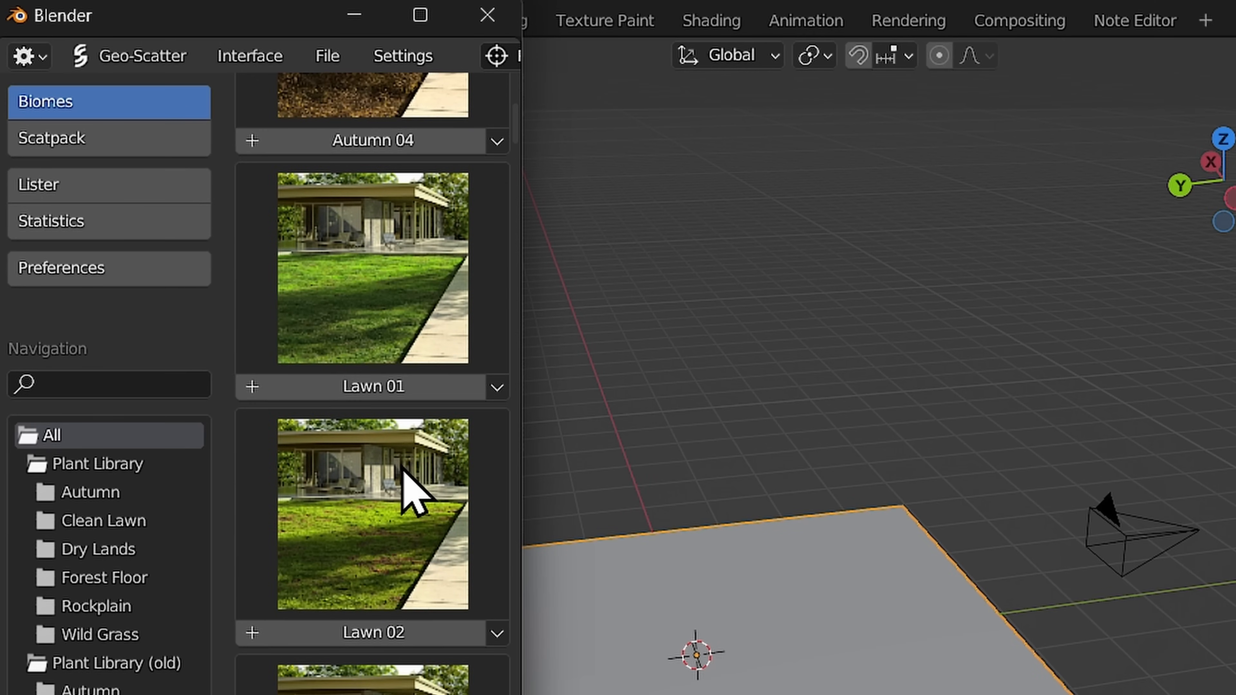
click(222, 339)
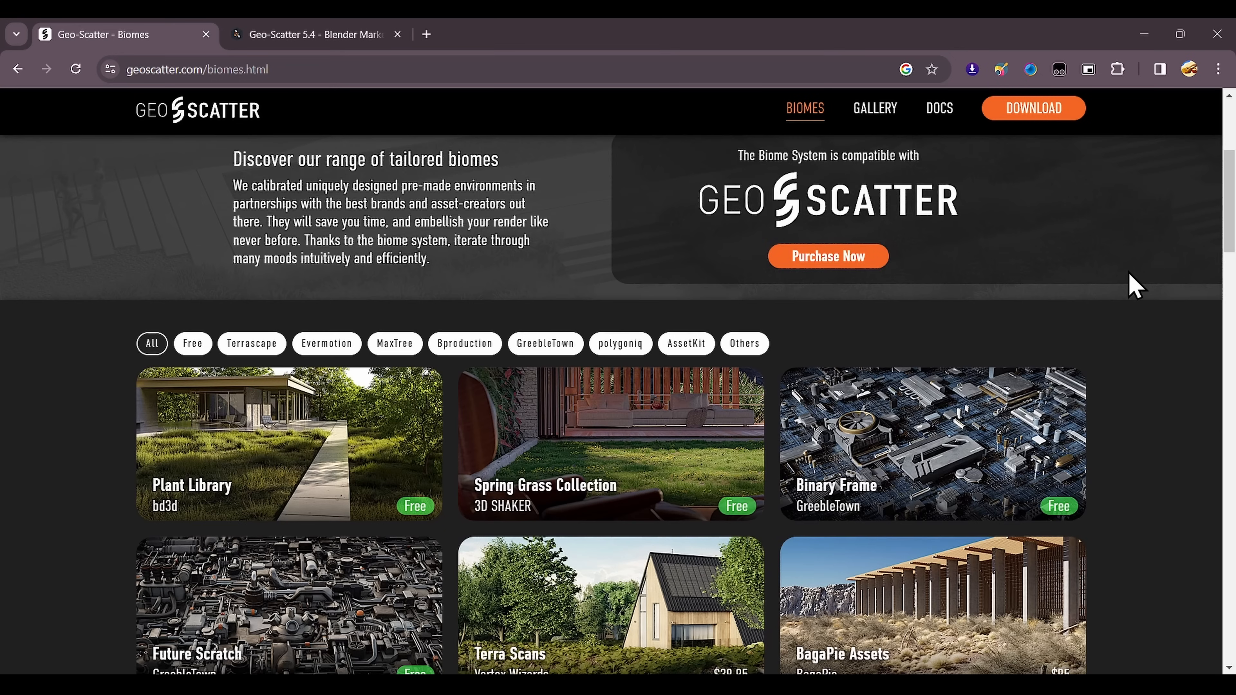
scroll(1128, 272, down, 2)
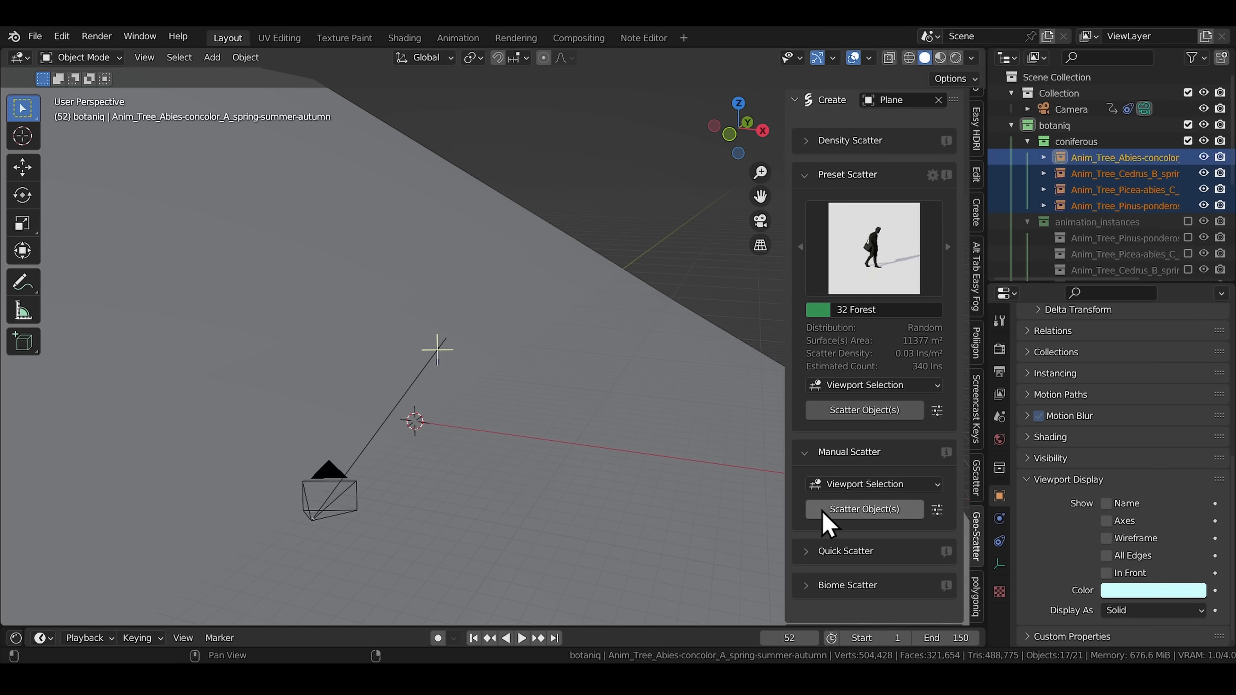
Scatter the selected coniferous trees manually on the plane, placing and scaling some with the Dot Brush and adding more with the Spray Brush.
click(864, 508)
click(536, 392)
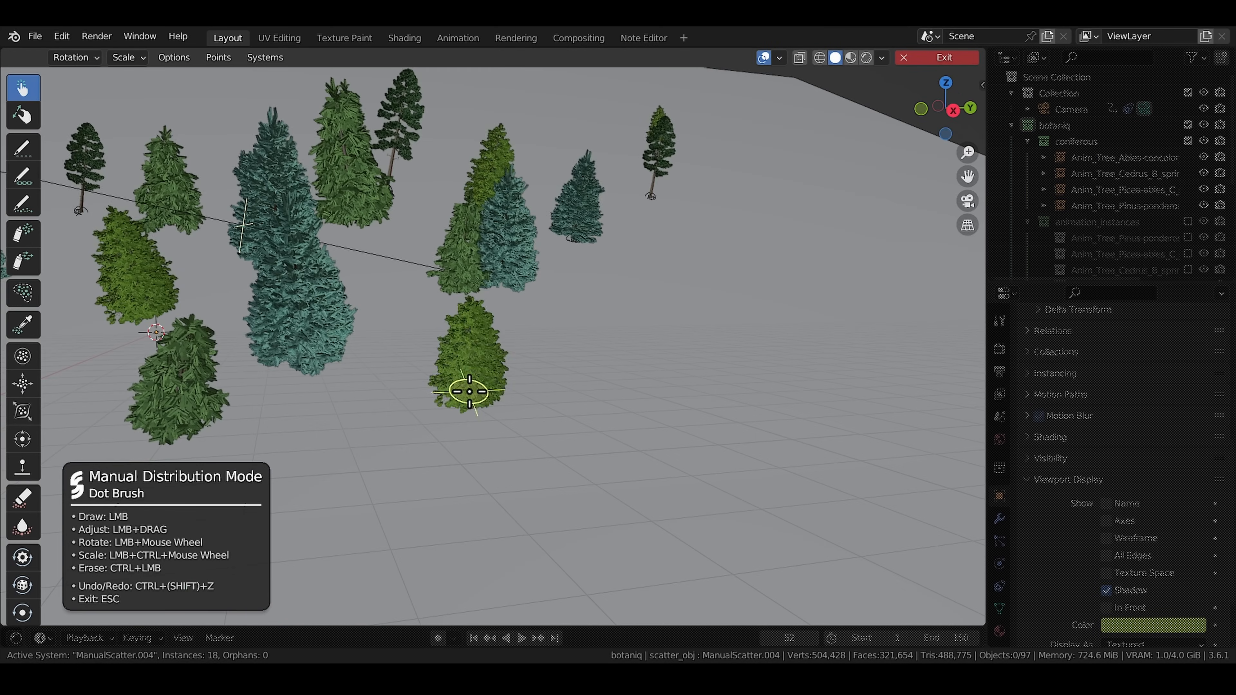
drag(468, 386, 470, 391)
ctrl+scroll(614, 365, up, 5)
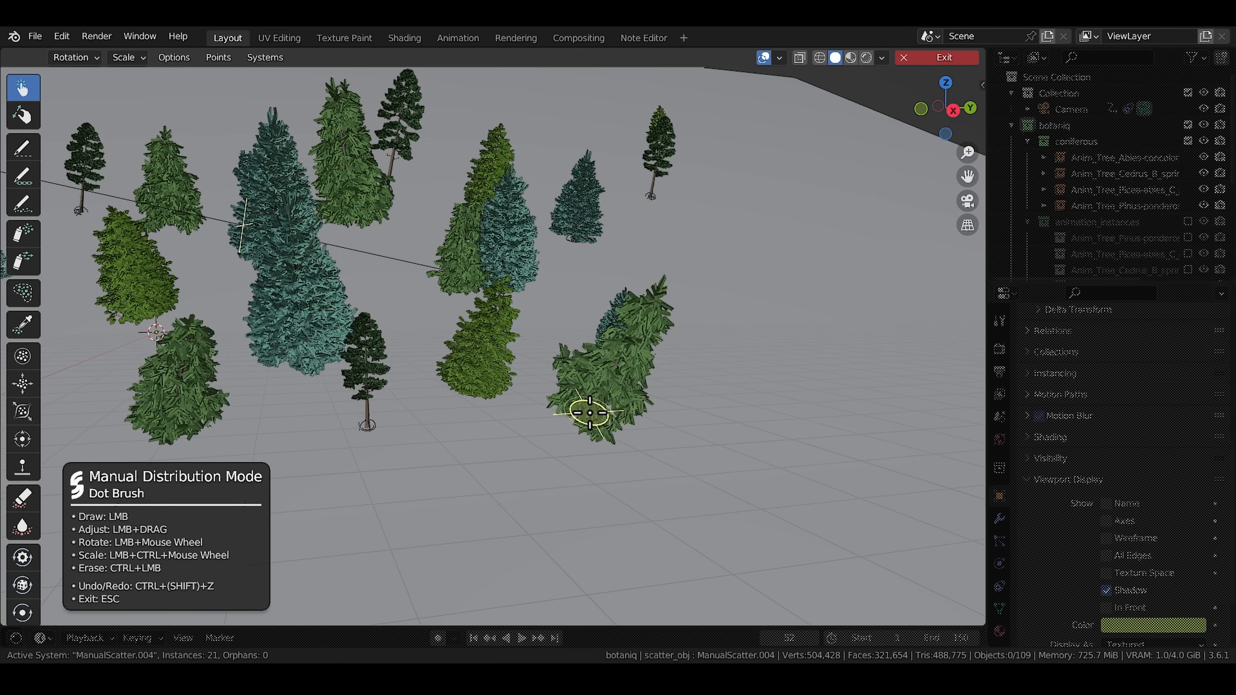
click(408, 488)
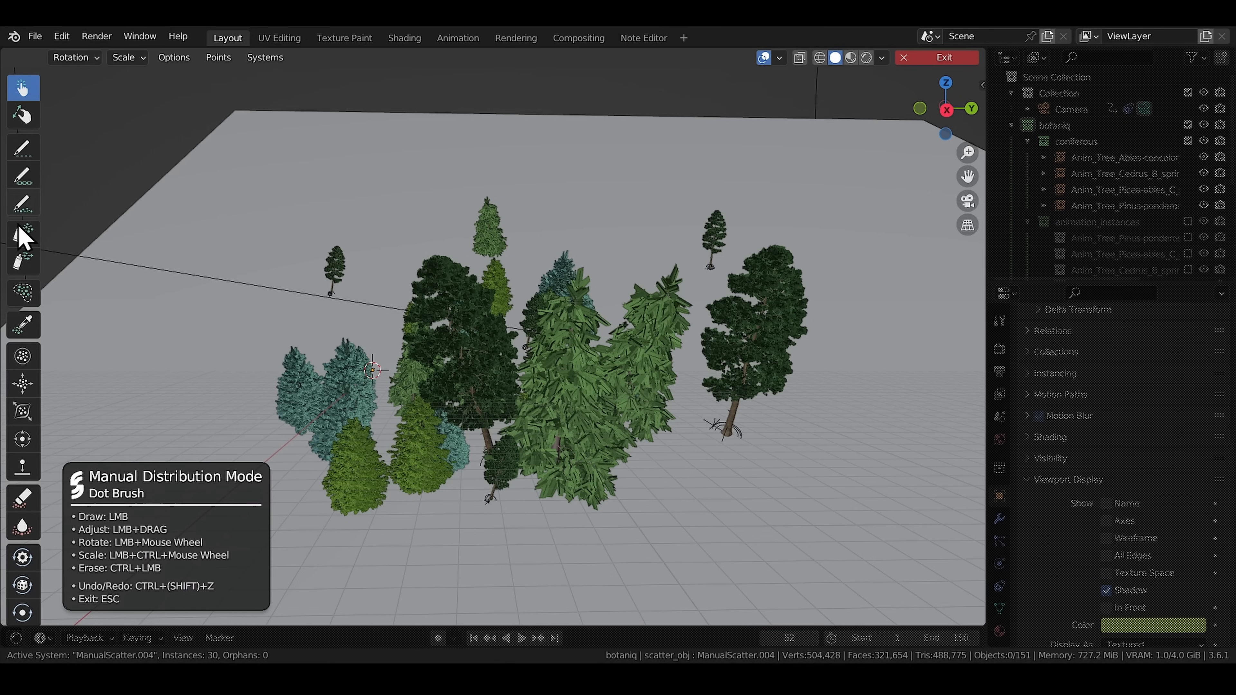
click(21, 236)
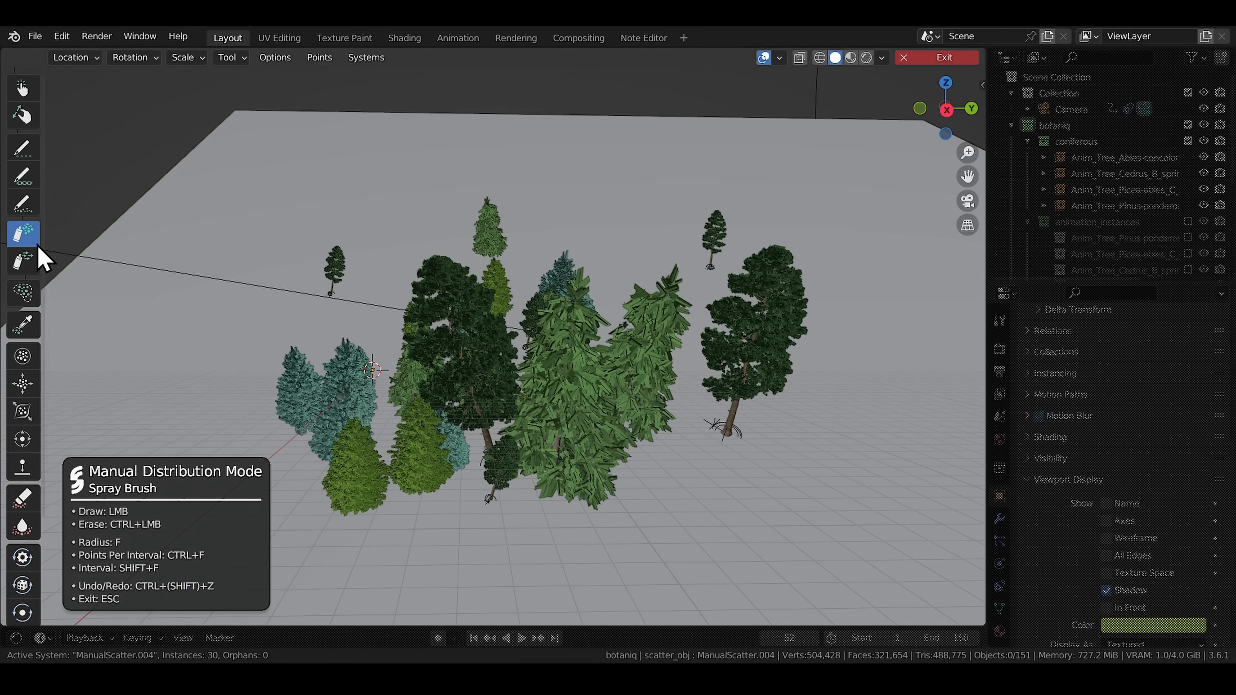
mouse_move(805, 464)
mouse_down()
mouse_move(684, 550)
mouse_move(383, 557)
mouse_up()
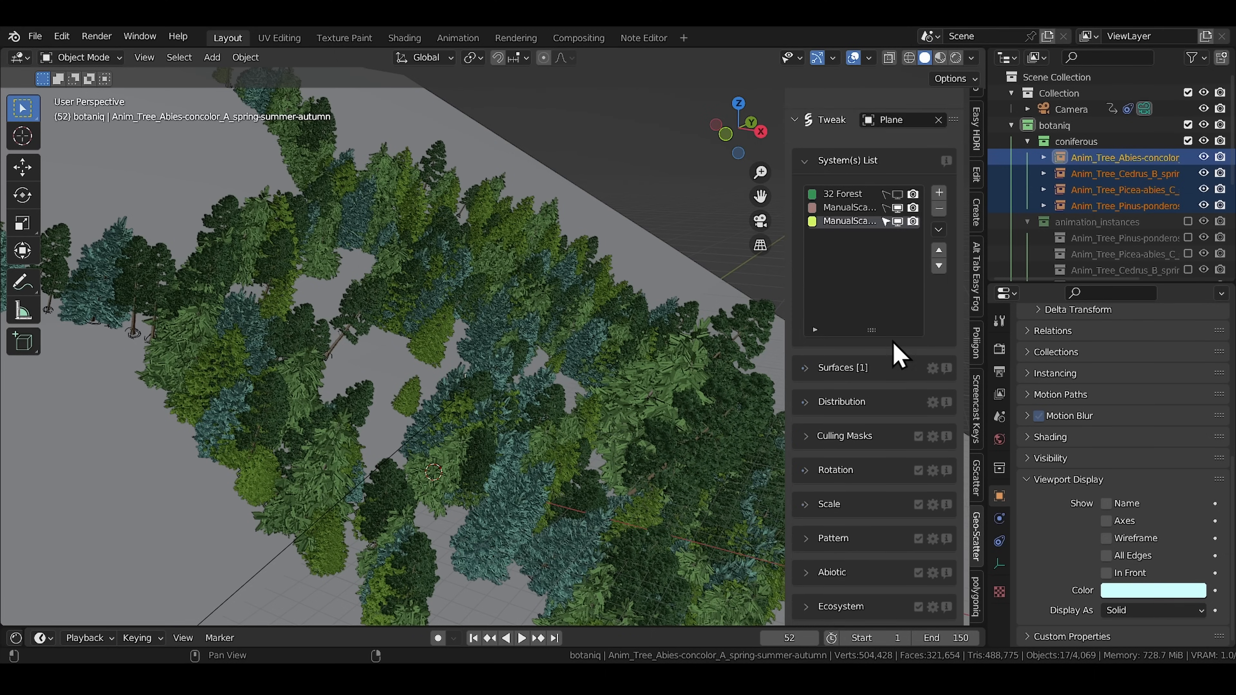
Examine the tweak settings of the active manual scatter system, such as distribution, rotation, scale, pattern and ecosystem.
scroll(891, 353, down, 2)
click(863, 355)
scroll(871, 409, down, 1)
click(862, 404)
scroll(827, 389, down, 10)
click(827, 392)
scroll(856, 404, down, 2)
scroll(913, 392, up, 4)
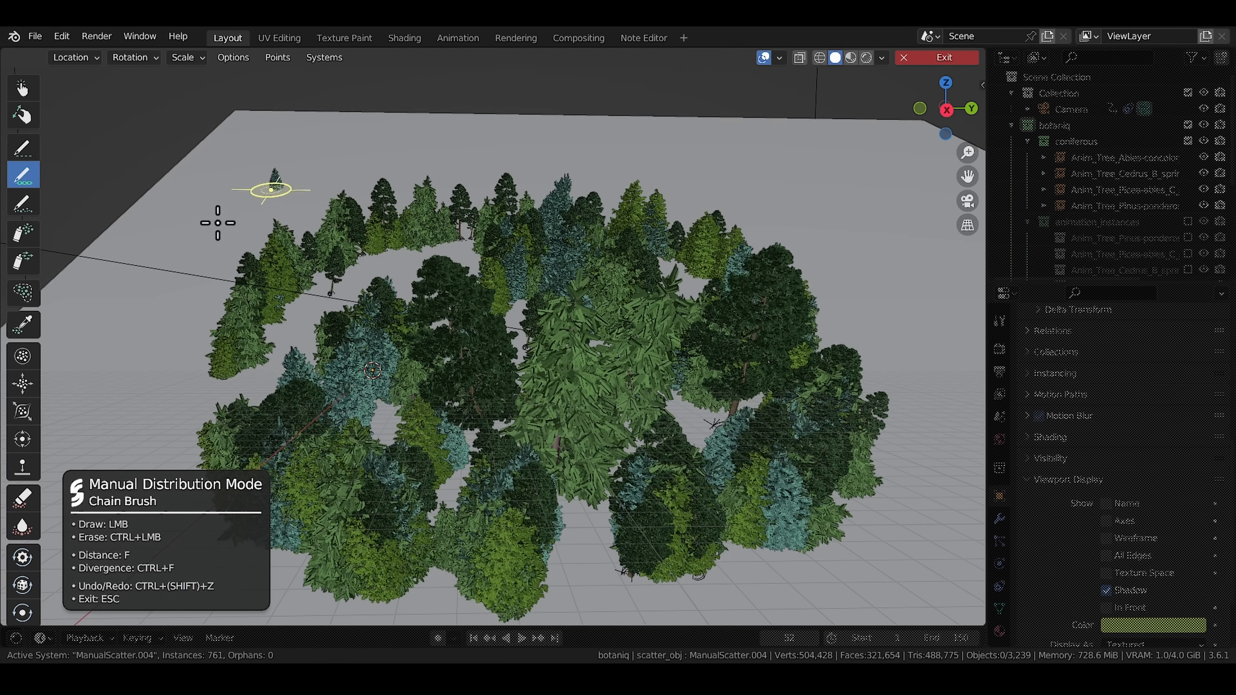
Draw a chain of trees along the outer edge of the scattered forest with the Chain Brush.
drag(219, 471, 52, 495)
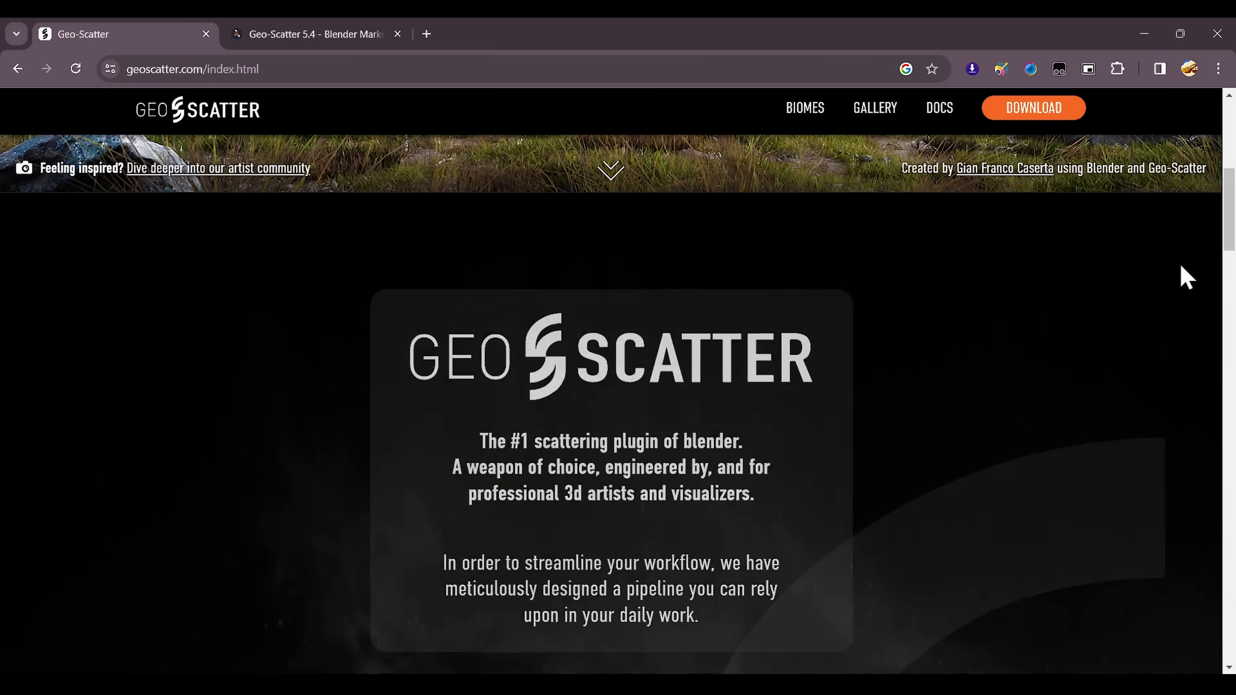
Switch to the browser and read through the Geo-Scatter home page past its feature video.
scroll(1181, 276, down, 10)
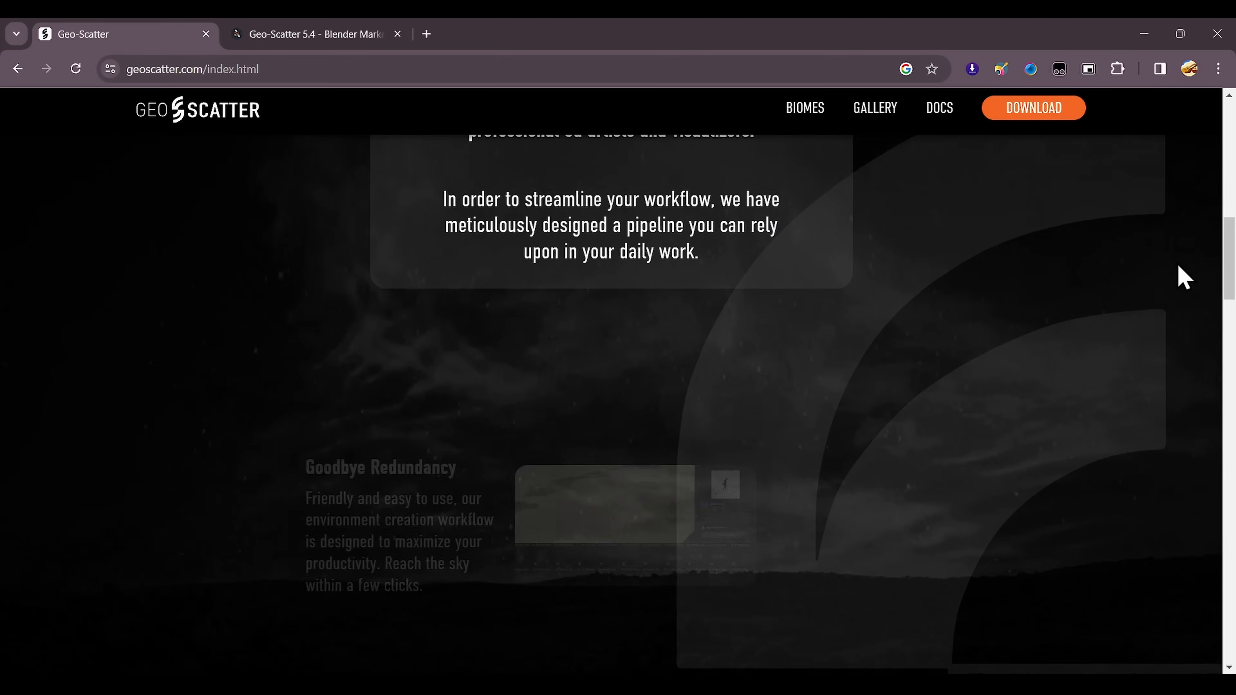
scroll(1182, 278, down, 10)
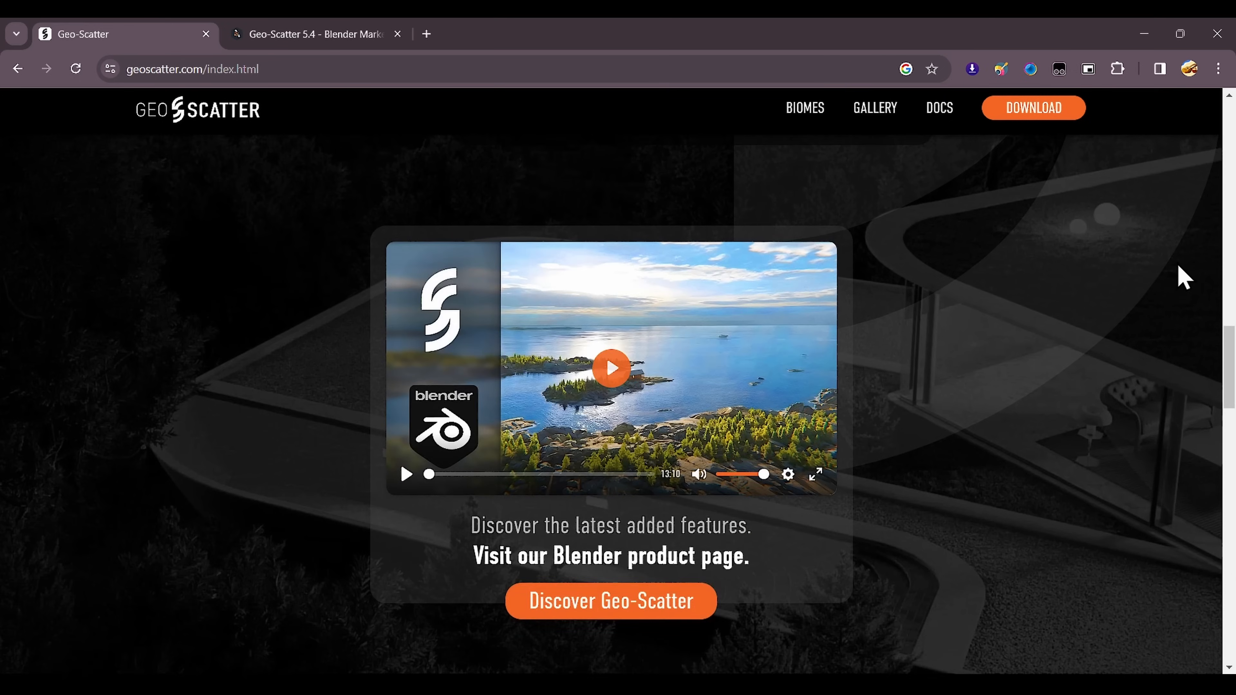
scroll(1183, 277, down, 12)
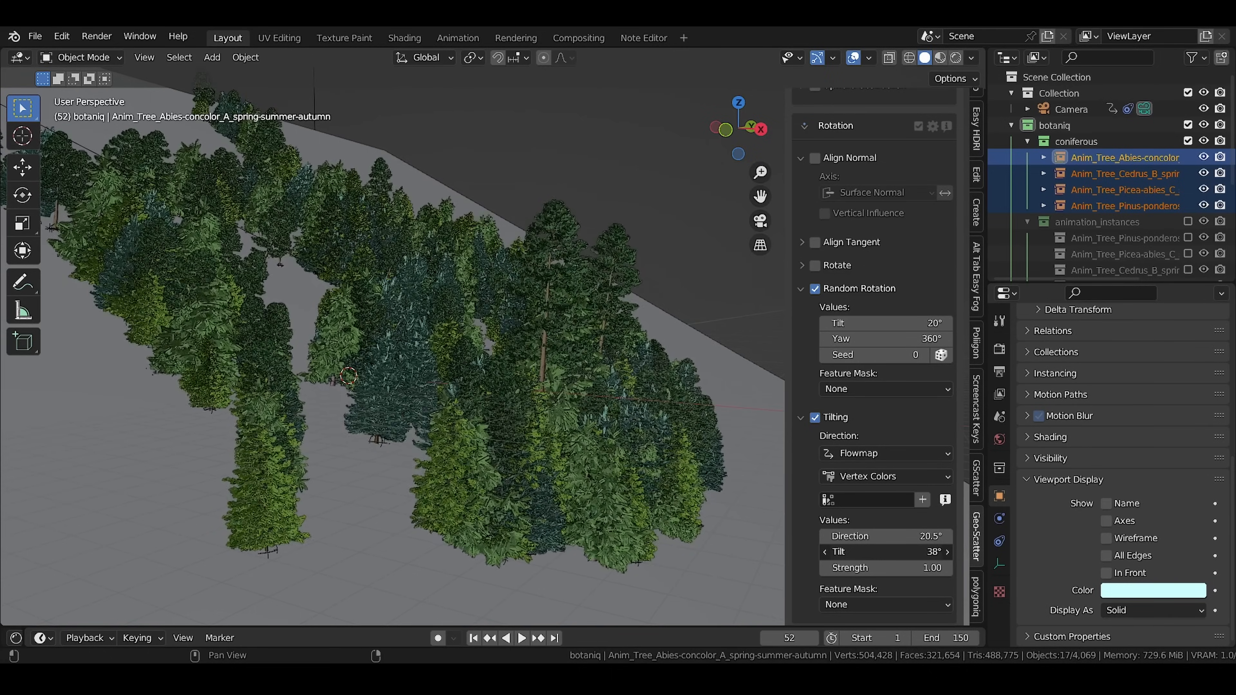
Adjust the Tilt and Direction values in the Tilting settings of the scattered trees.
drag(887, 552, 882, 552)
drag(885, 537, 886, 536)
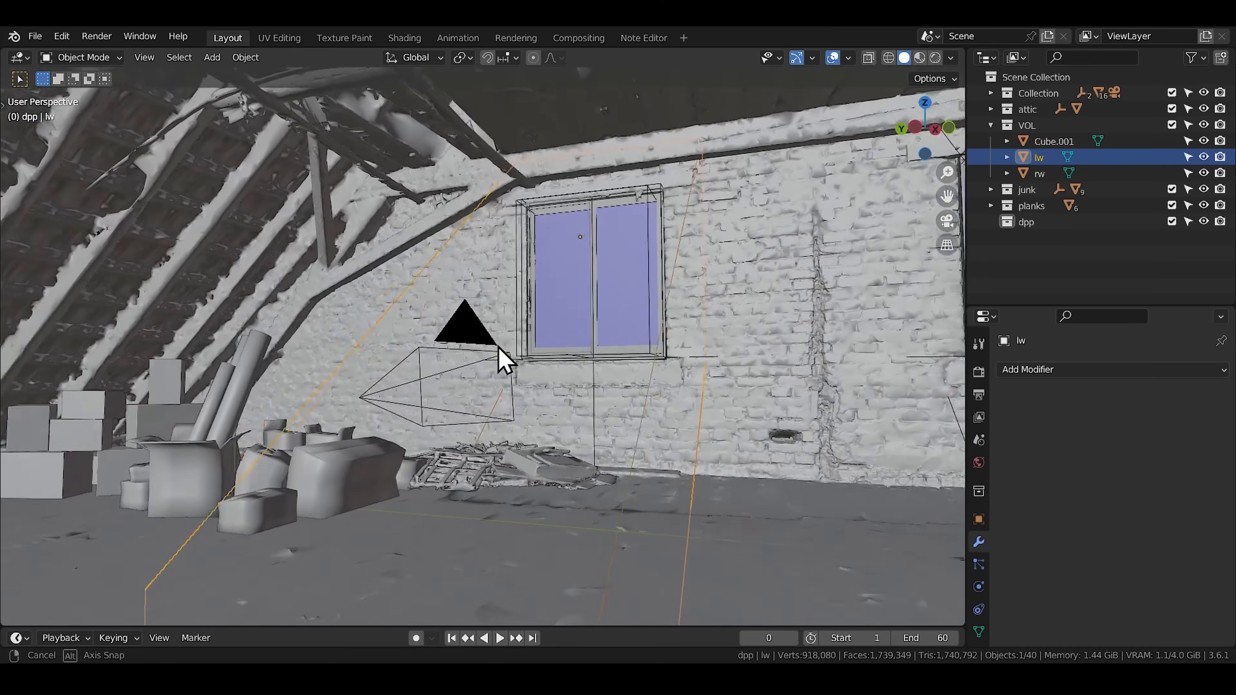
Show the left window vol box and right window vol box in the attic scene's rendered camera view.
mouse_move(505, 361)
middle_down()
mouse_move(584, 348)
mouse_move(566, 342)
middle_up()
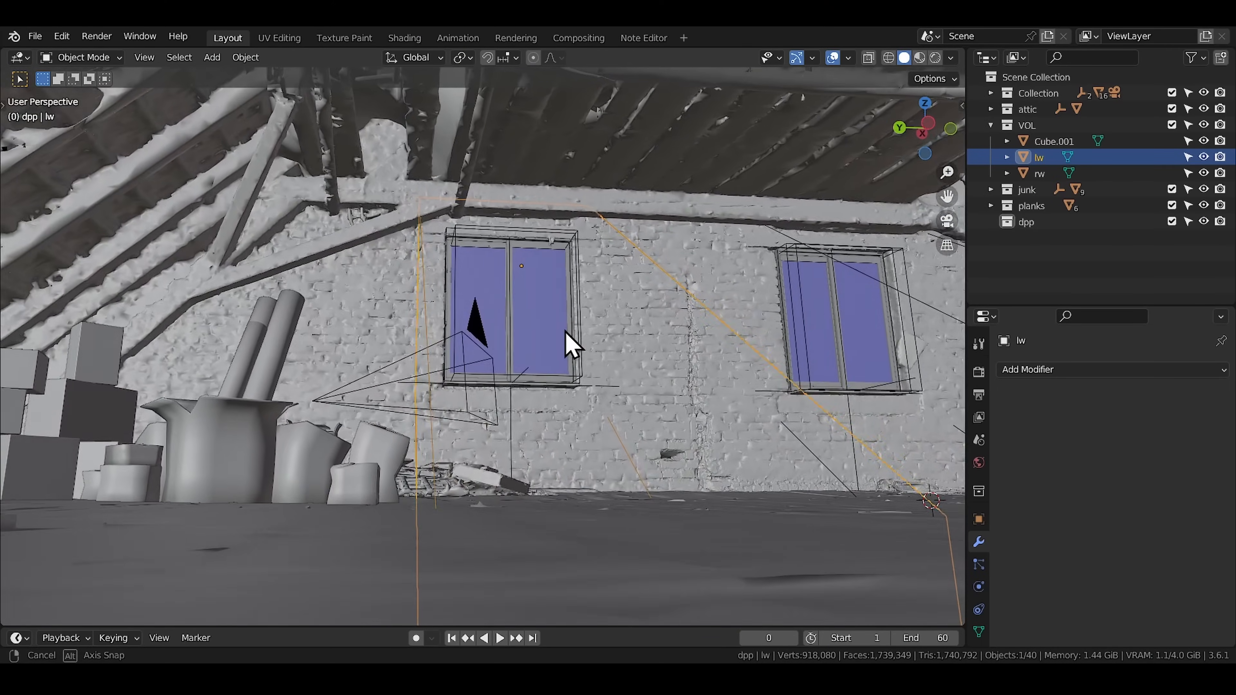
key(KP_0)
key(shift+z)
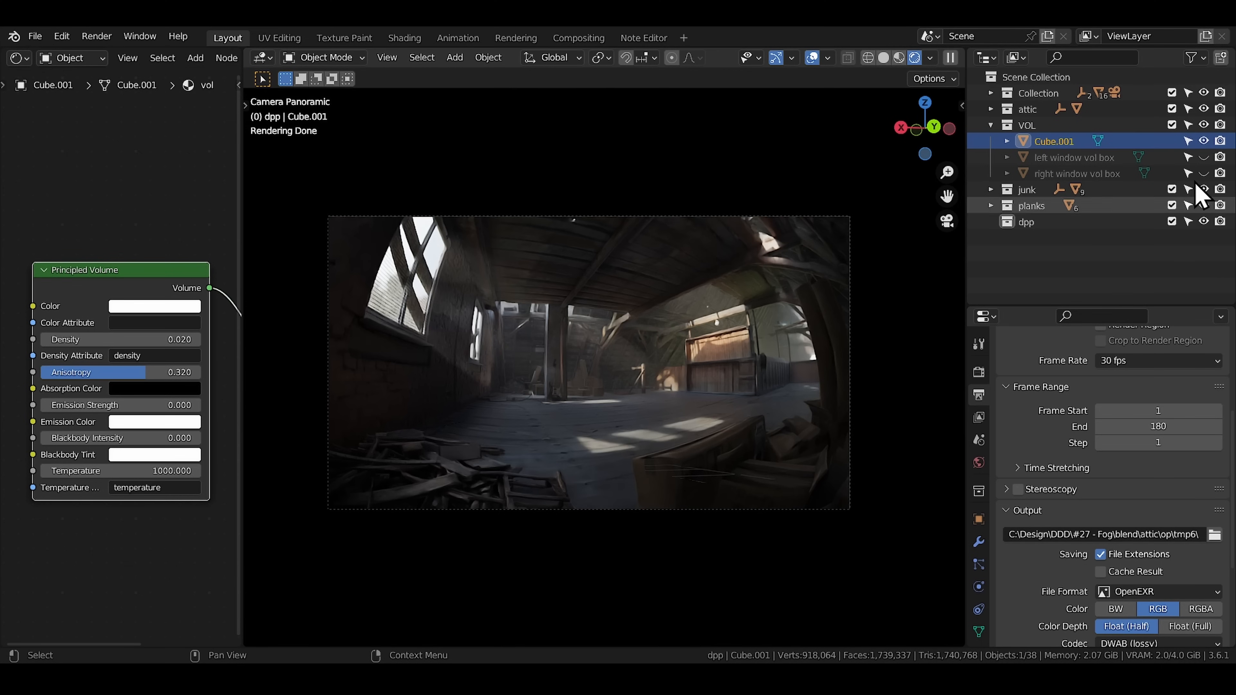
click(1203, 157)
click(1203, 173)
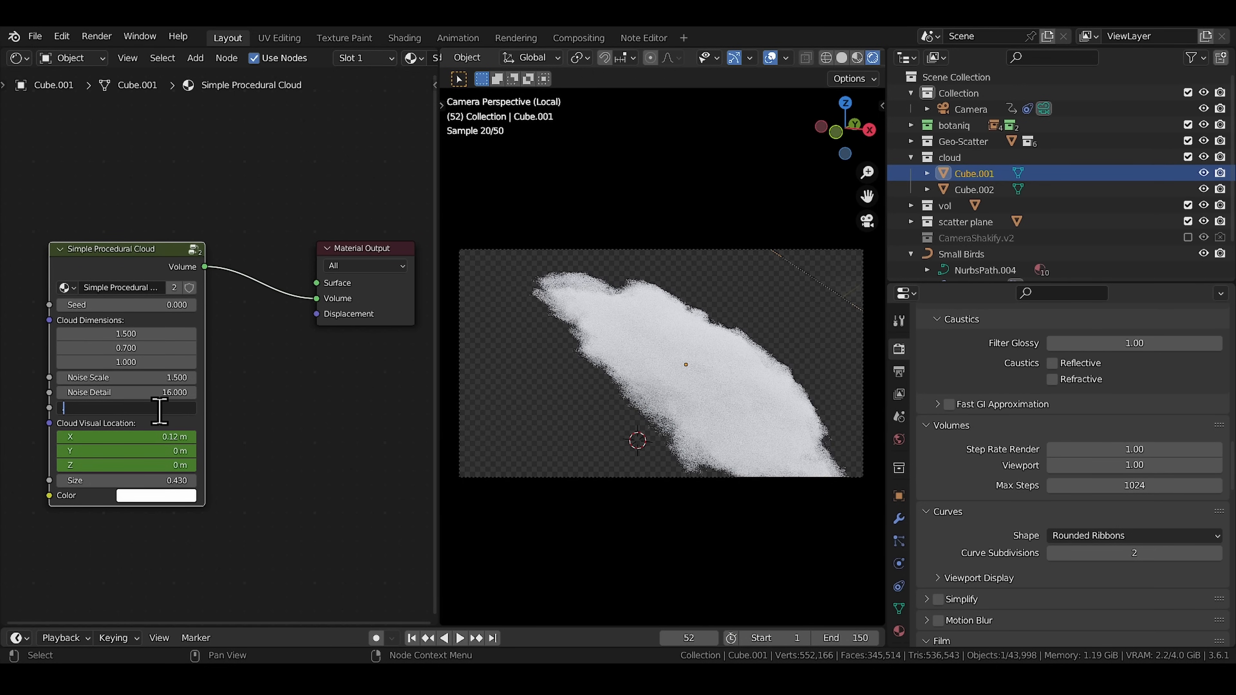
Set the input below Noise Detail on Cube.001's Simple Procedural Cloud node to 5.
text(5)
key(Return)
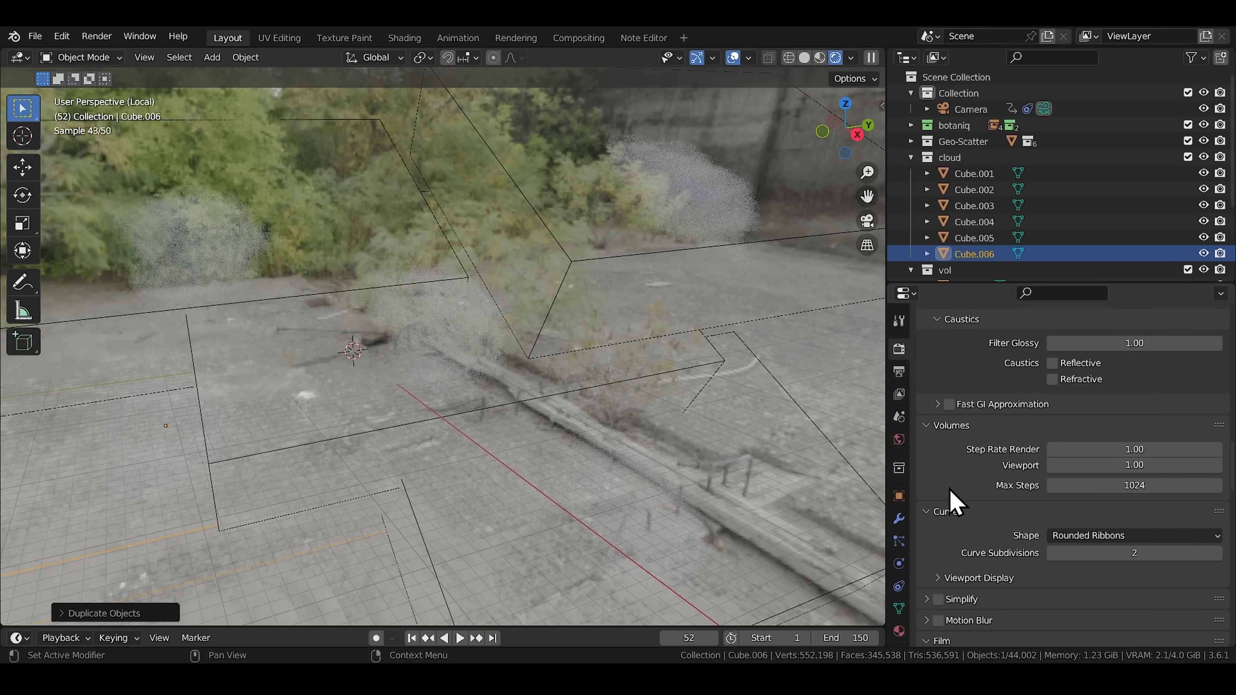
Look at the Volumes step rate and Max Steps options in the cloud scene's render settings.
scroll(949, 500, down, 10)
click(949, 474)
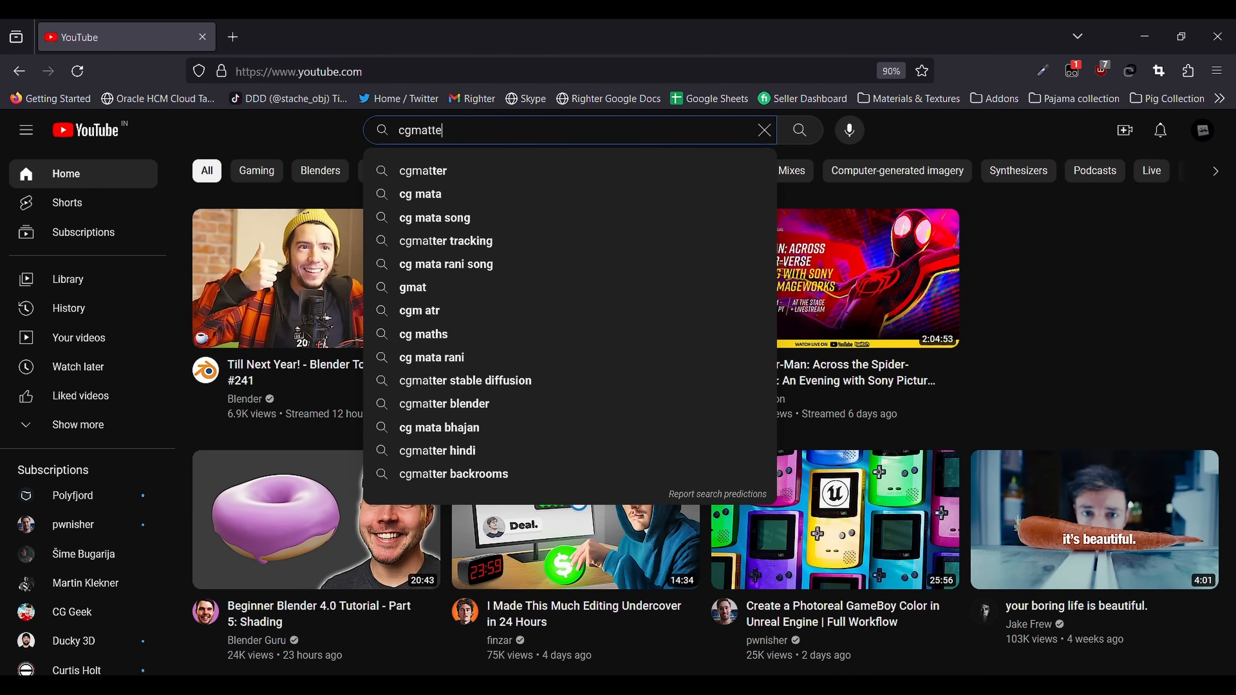
Search YouTube for "cgmatter clouds" and open the video Clouds (Blender Tutorial) in a new tab.
text(r clouds)
key(Return)
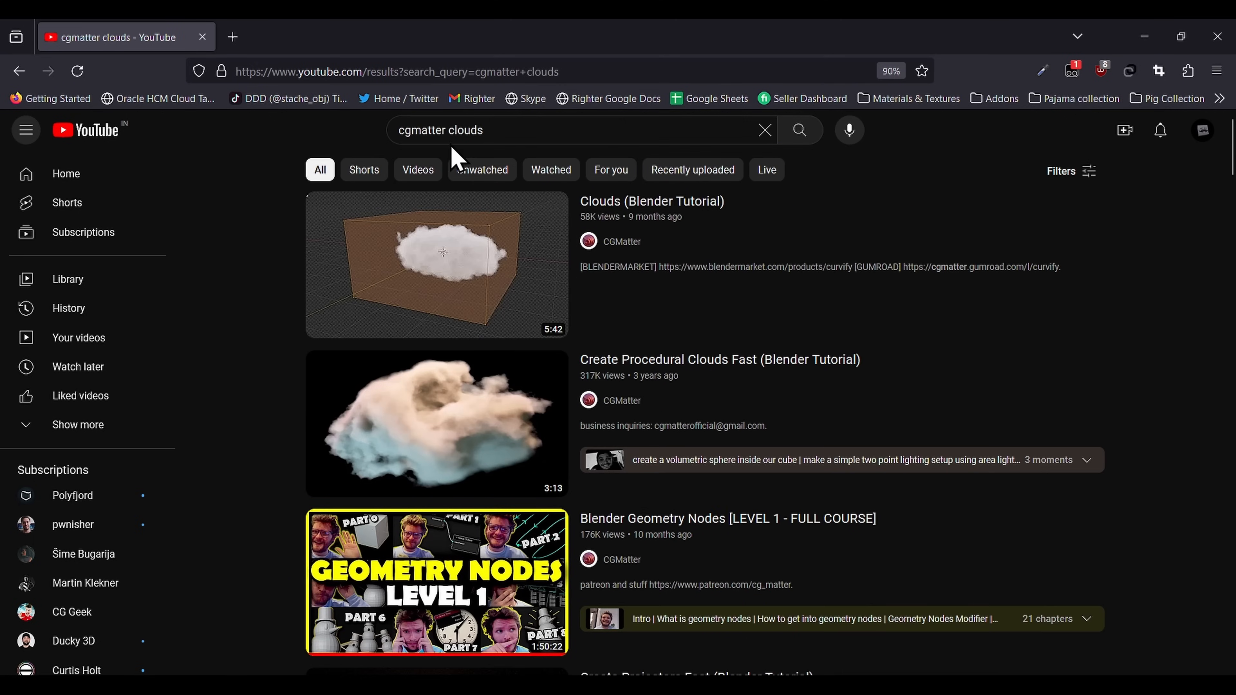
middle_click(527, 273)
click(298, 44)
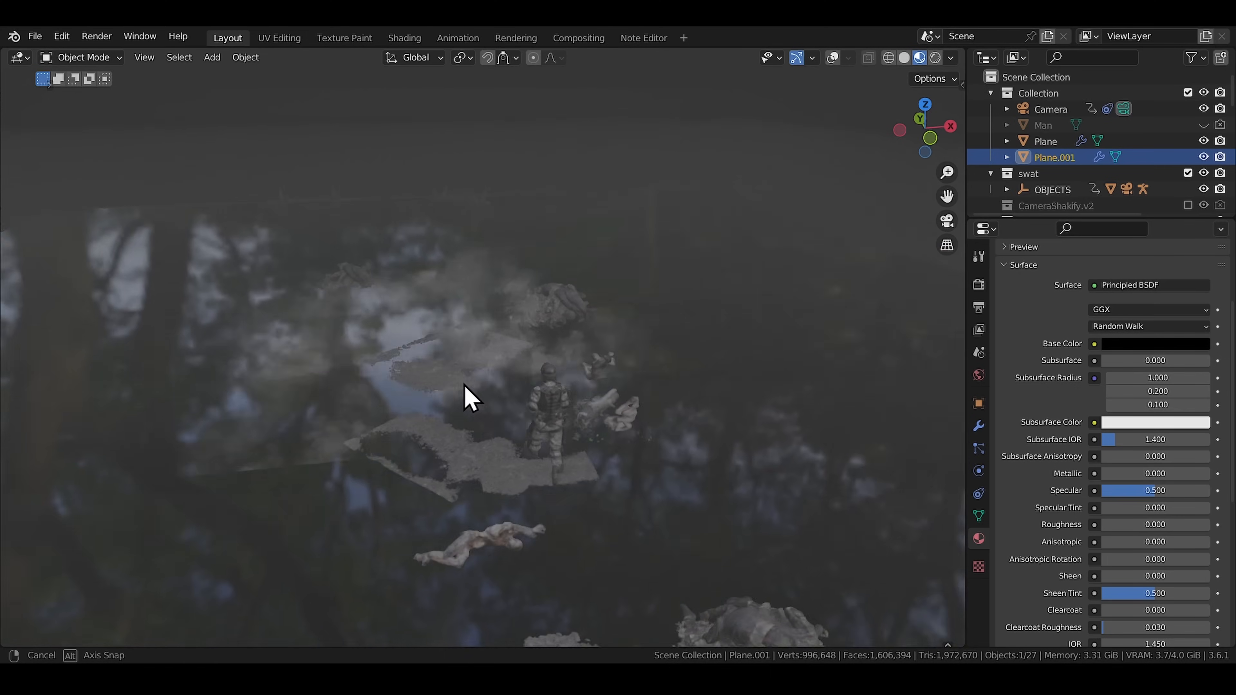
Look at the Import Images as Planes add-on in the preferences and open the list of objects to add.
middle_drag(463, 395, 537, 387)
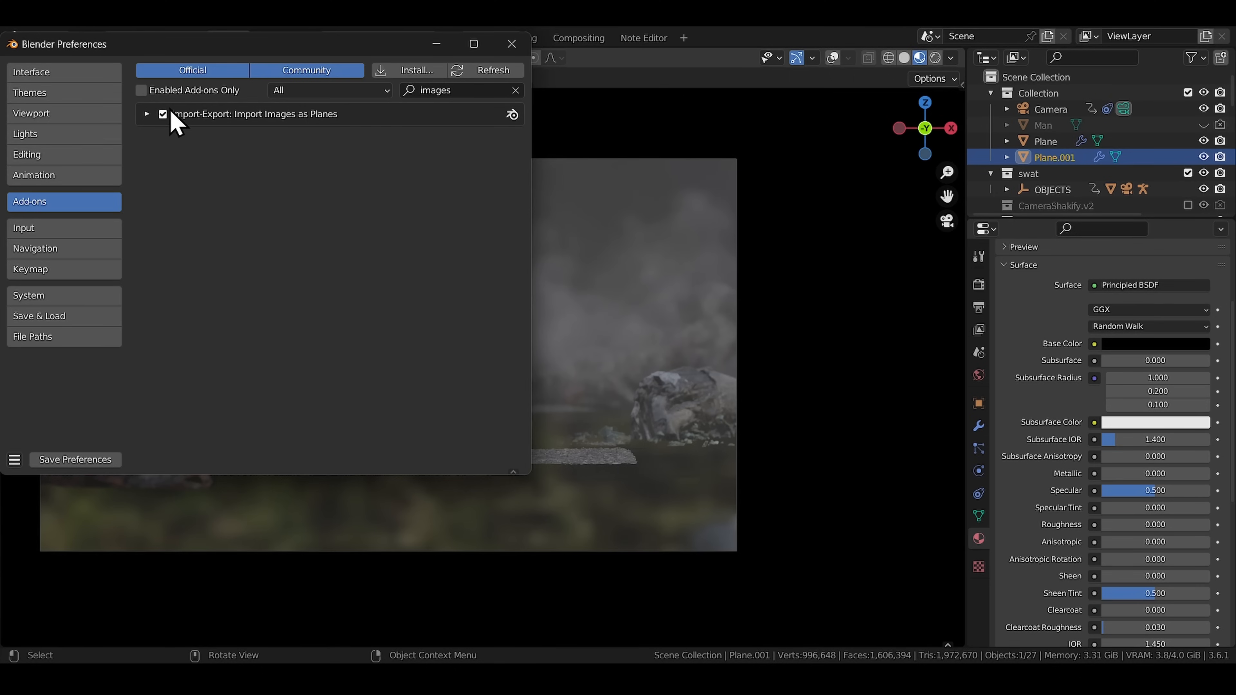
click(512, 44)
key(shift+a)
mouse_move(497, 246)
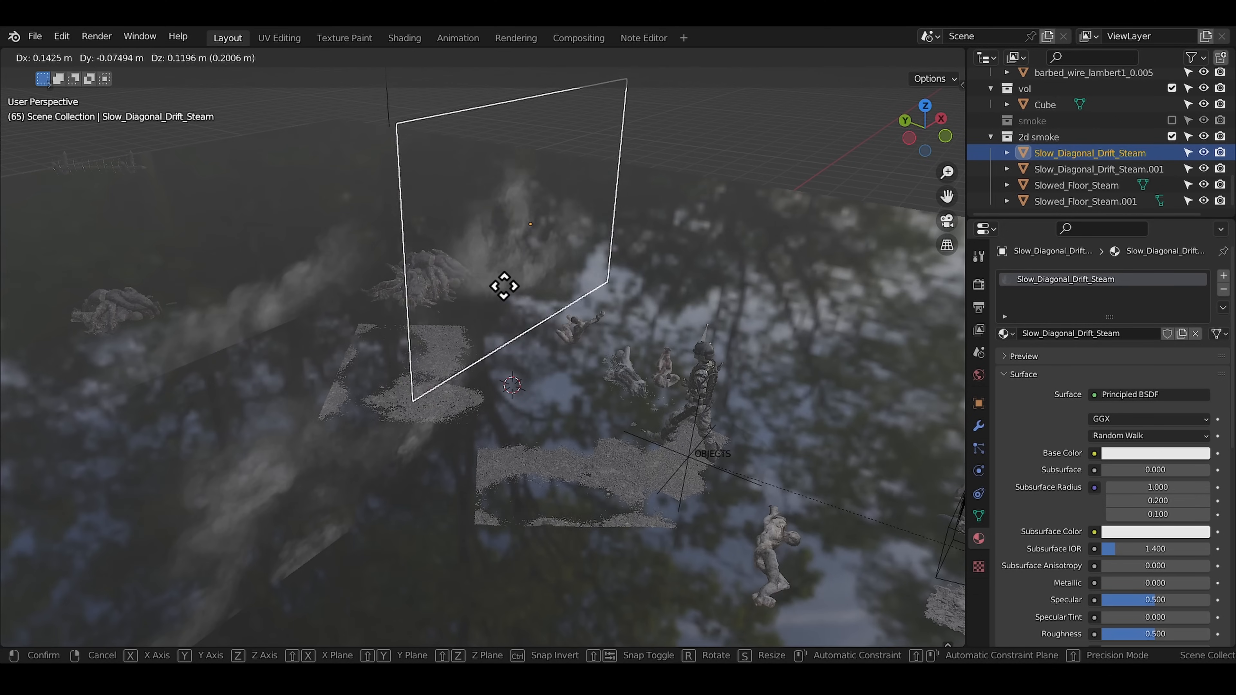
Reposition the smoke image planes Slow_Diagonal_Drift_Steam, Slow_Diagonal_Drift_Steam.001 and Slowed_Floor_Steam.001 in the swamp scene.
click(513, 298)
click(1063, 170)
key(g)
click(758, 268)
click(1038, 204)
key(g)
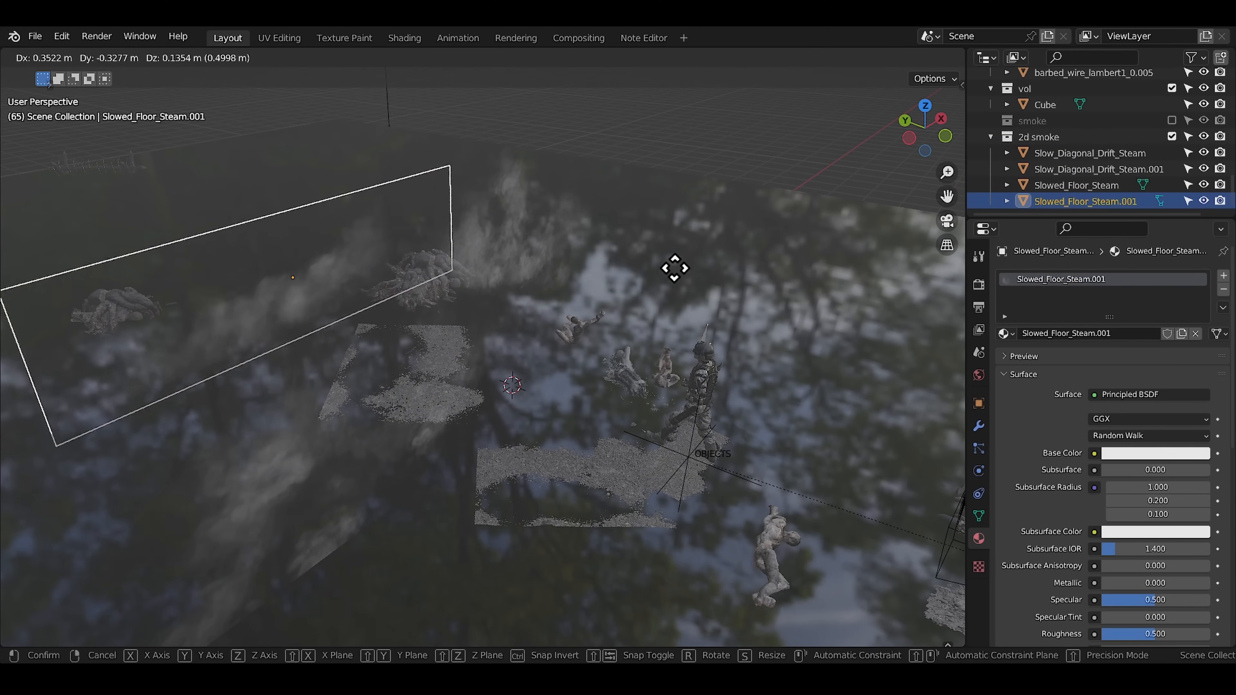
click(683, 286)
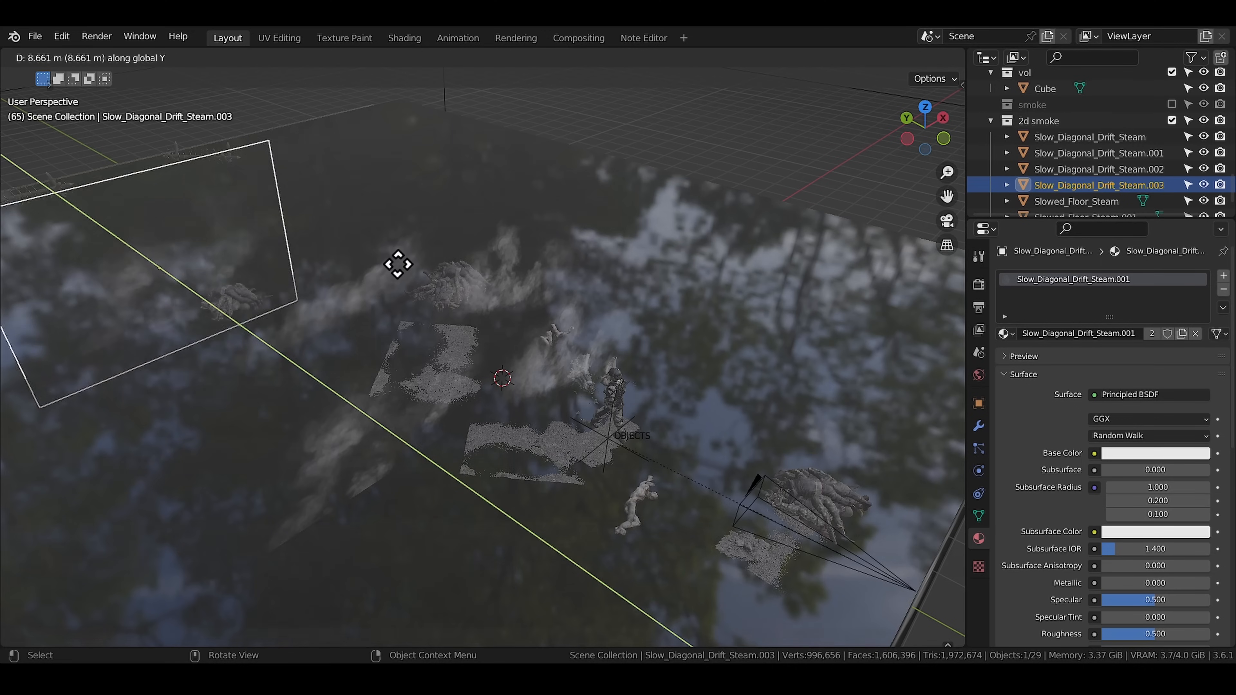
Place the duplicated diagonal drift steam plane about 8.7 m along the Y axis and shift it along the X axis.
click(382, 263)
key(g)
key(x)
click(414, 243)
Duplicate the Slowed_Floor_Steam.001 plane and position the copy along the Y axis at the back of the scene.
scroll(1109, 165, down, 1)
click(1085, 216)
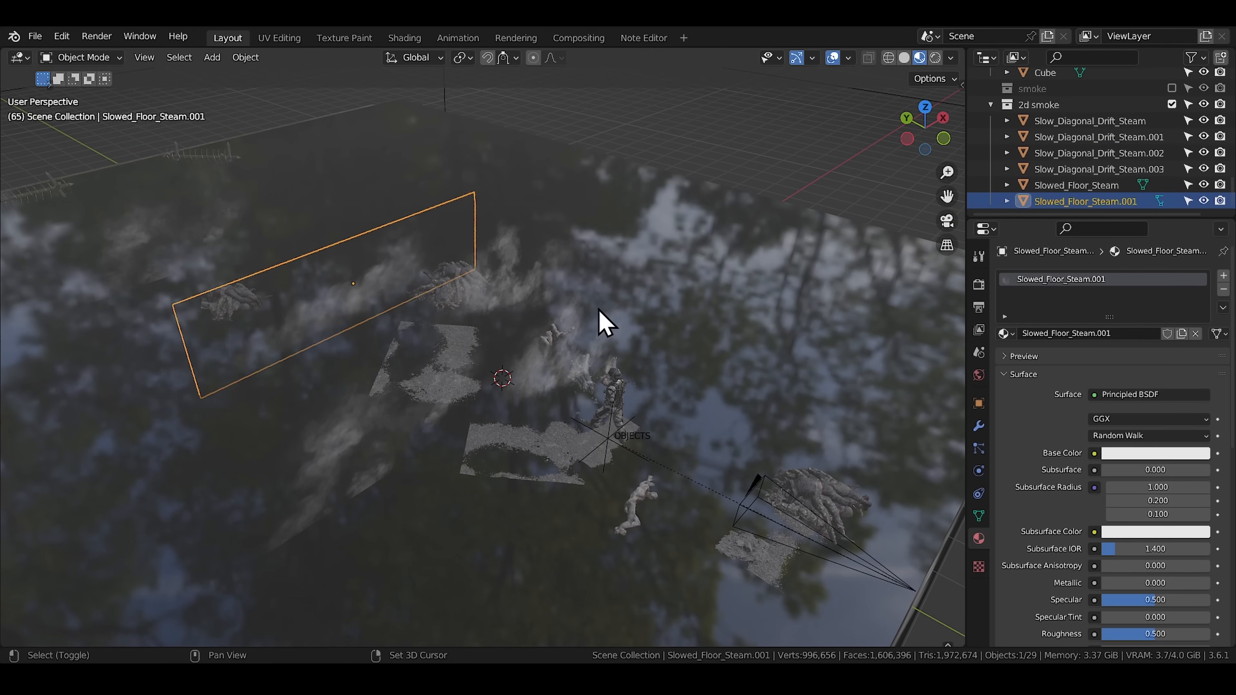
key(g)
key(y)
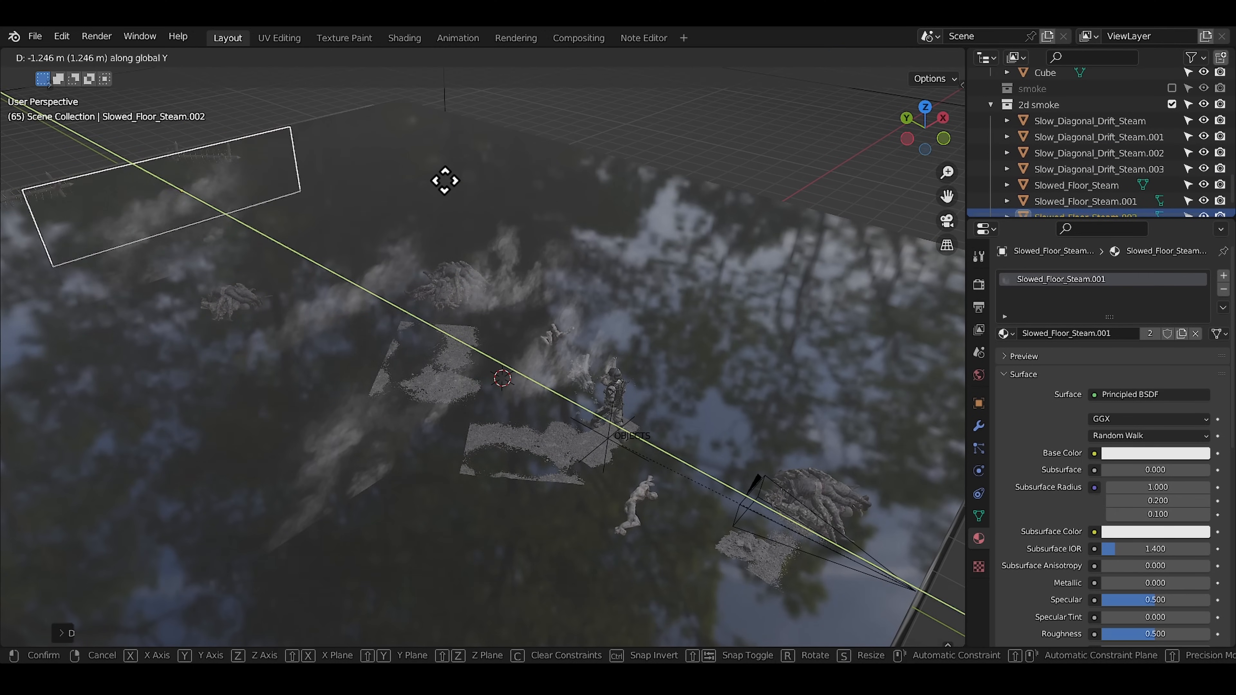
click(443, 182)
Play the animation through the camera and inspect the 2D smoke planes around the soldier.
key(KP_0)
key(space)
key(alt+a)
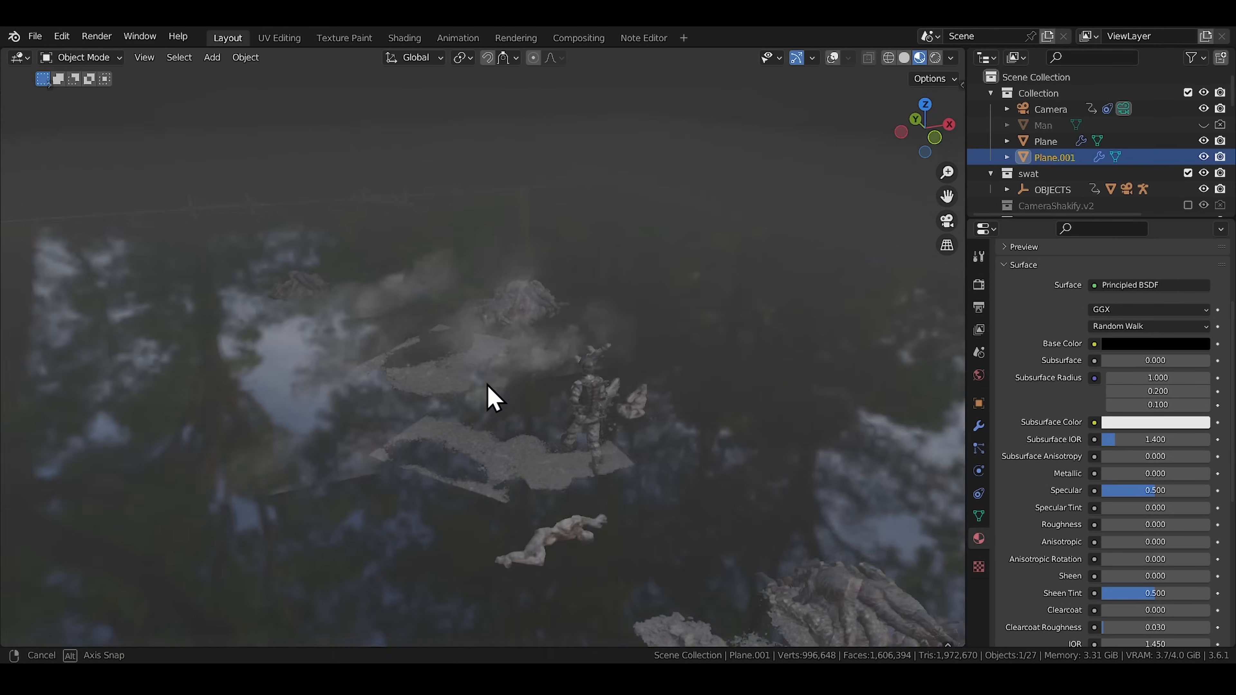
middle_drag(489, 397, 563, 386)
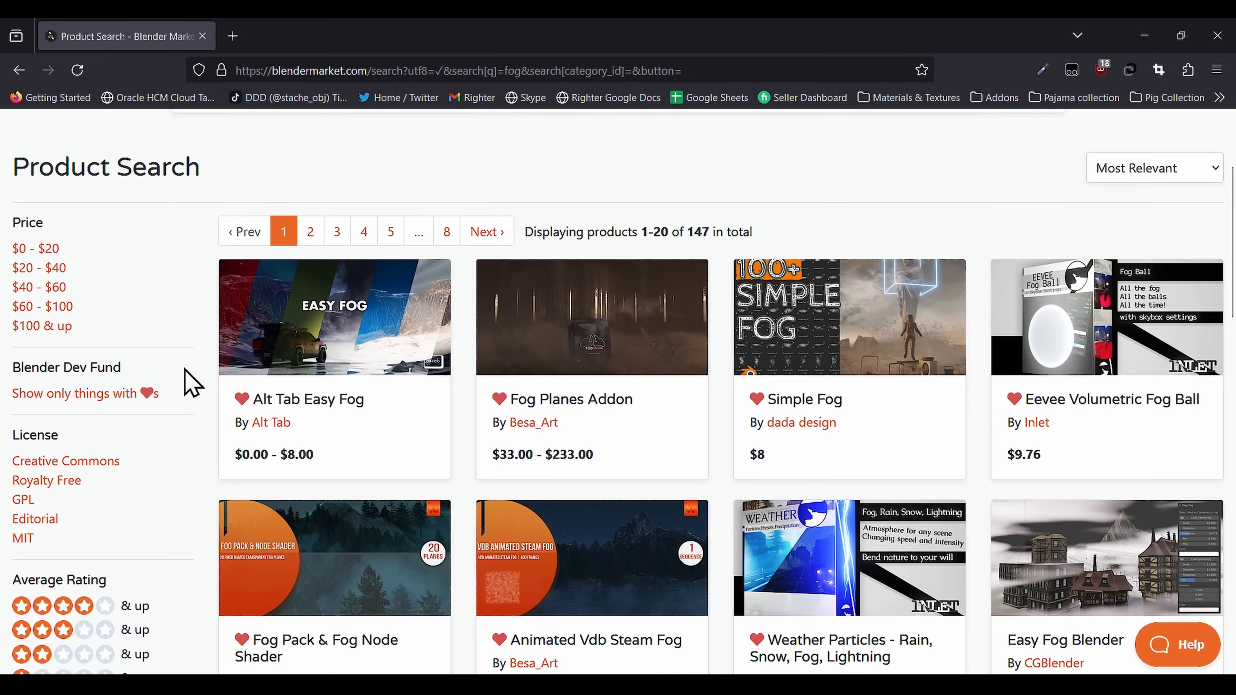
Switch to the browser and look through Blender Market's fog products and ActionVFX's Atmospheric Smoke & Fog footage.
scroll(188, 381, down, 7)
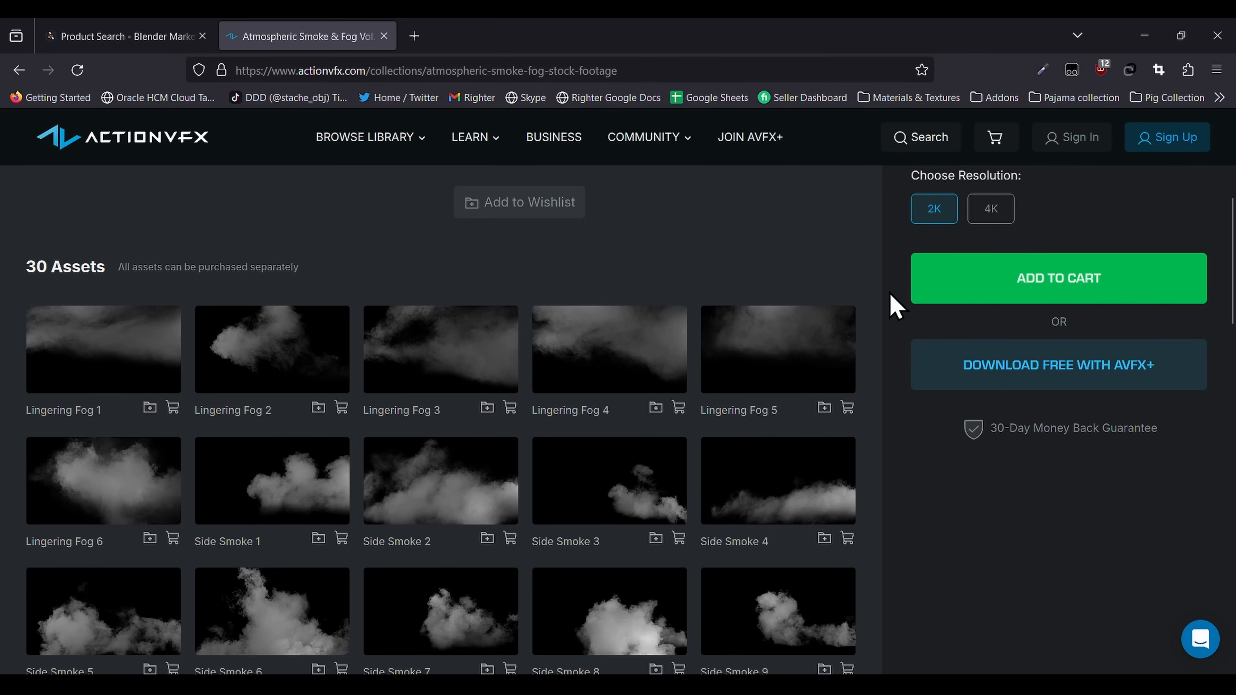
scroll(894, 304, down, 8)
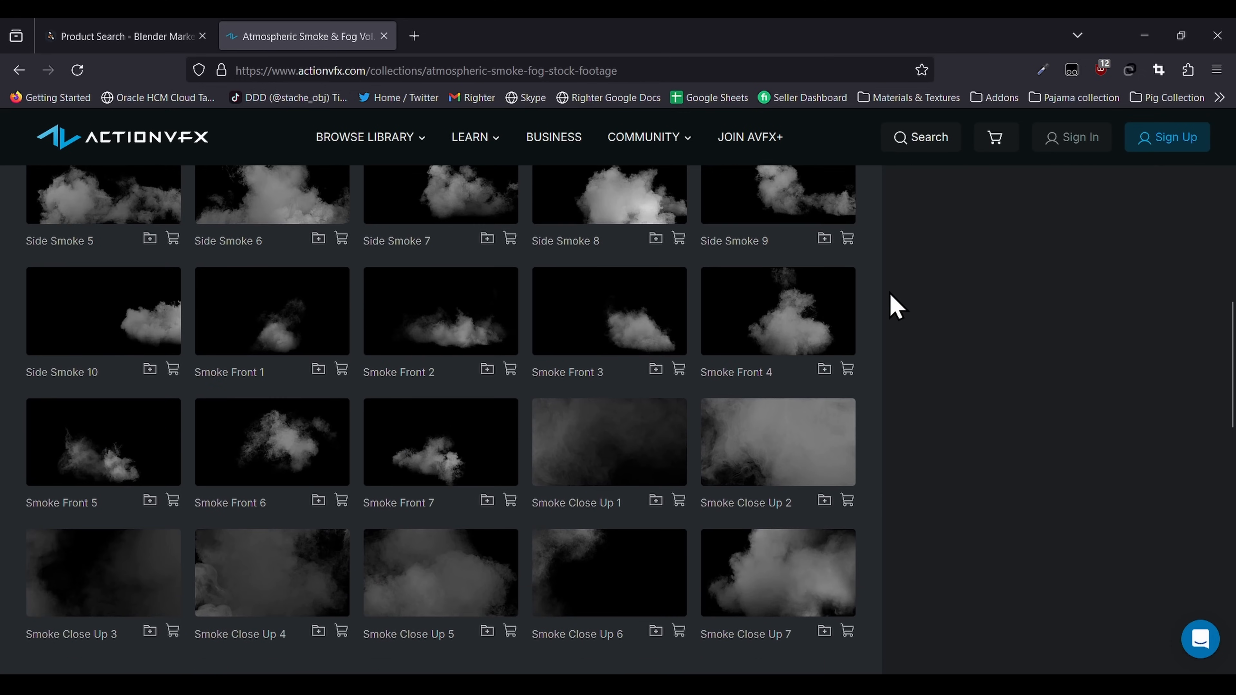
scroll(894, 305, down, 2)
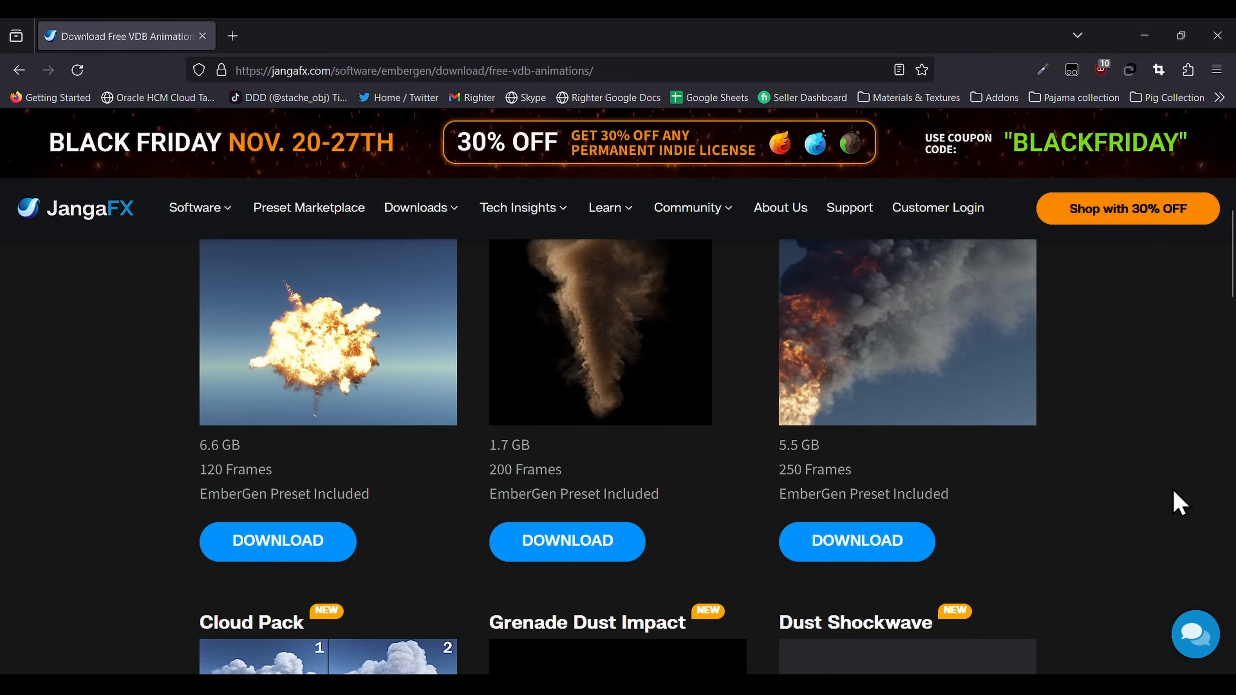
Browse JangaFX's free VDB animations and CGTrader's 3D models for the keyword vdb.
scroll(1177, 501, down, 10)
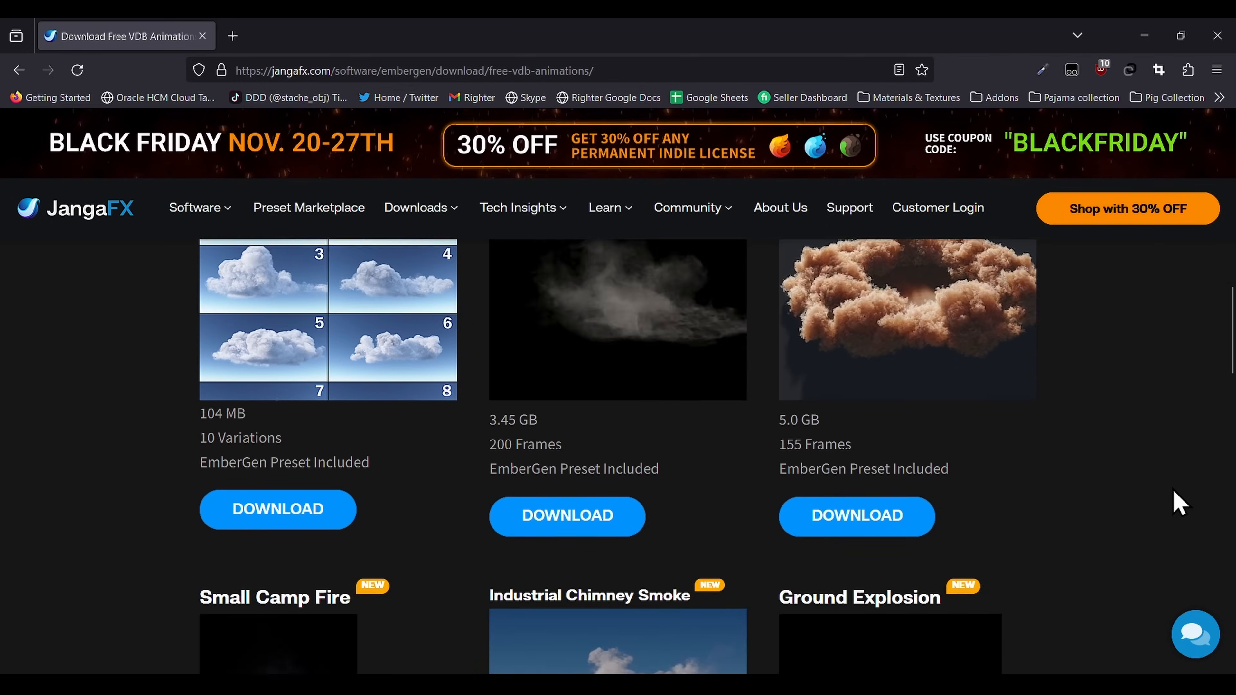
scroll(1178, 501, down, 12)
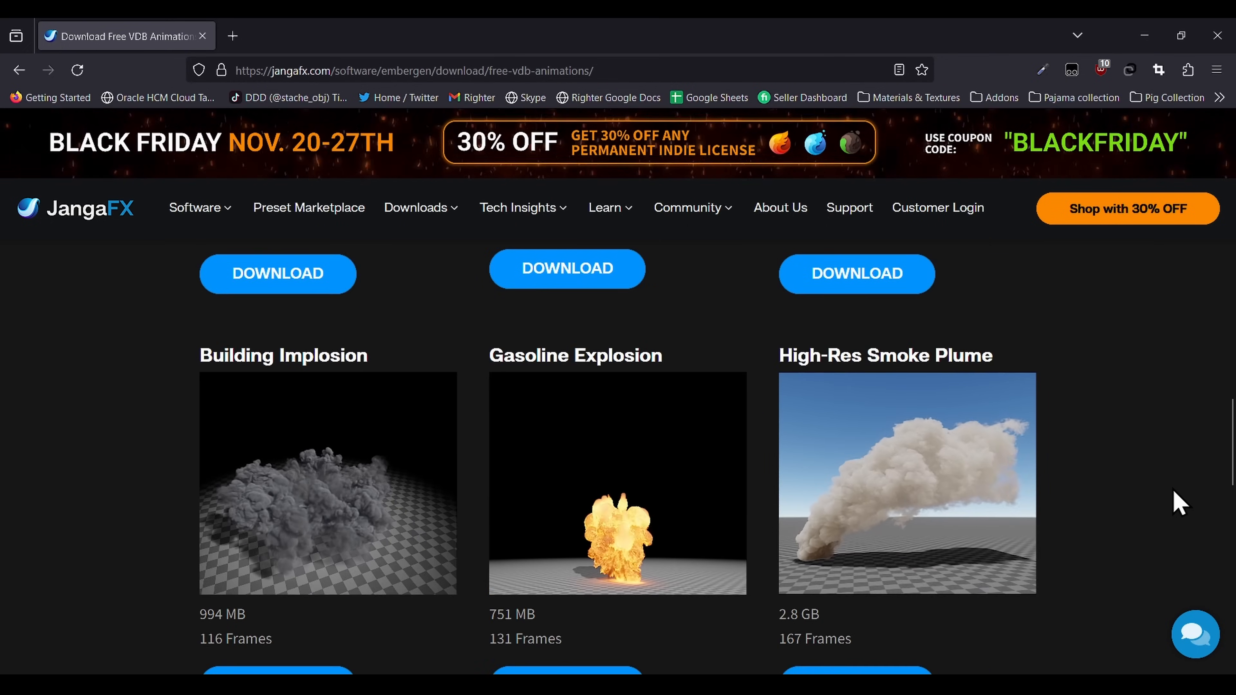
scroll(1179, 502, down, 6)
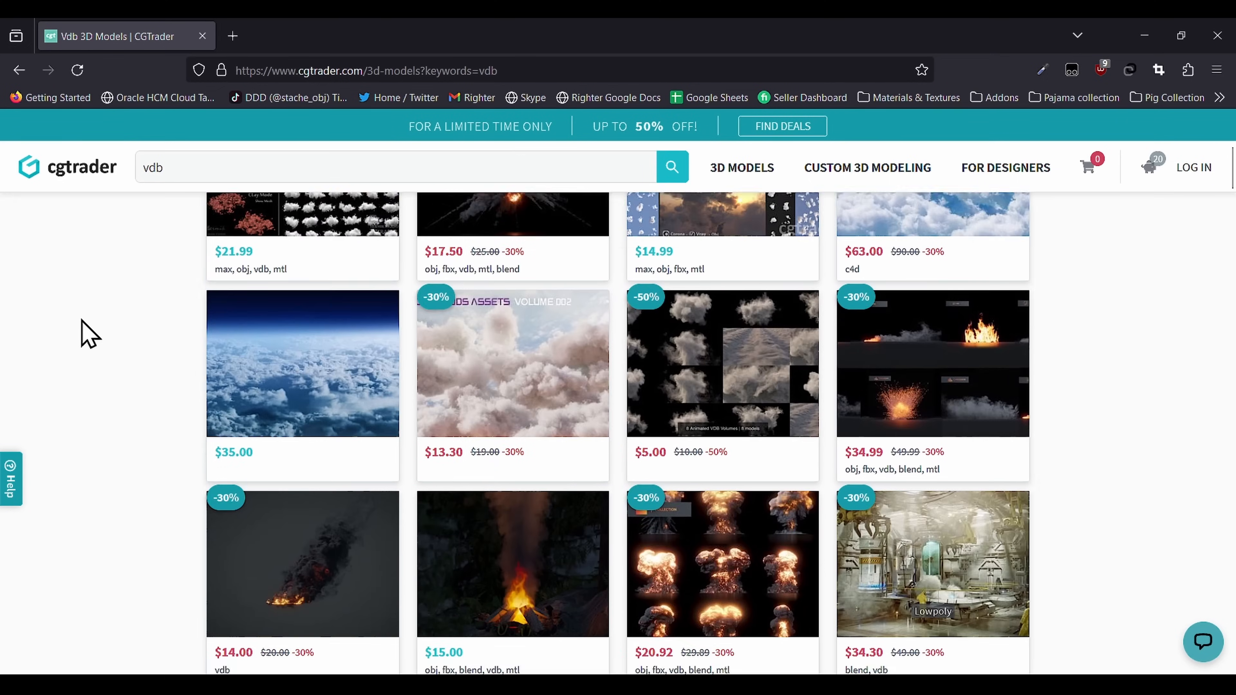
scroll(88, 331, down, 6)
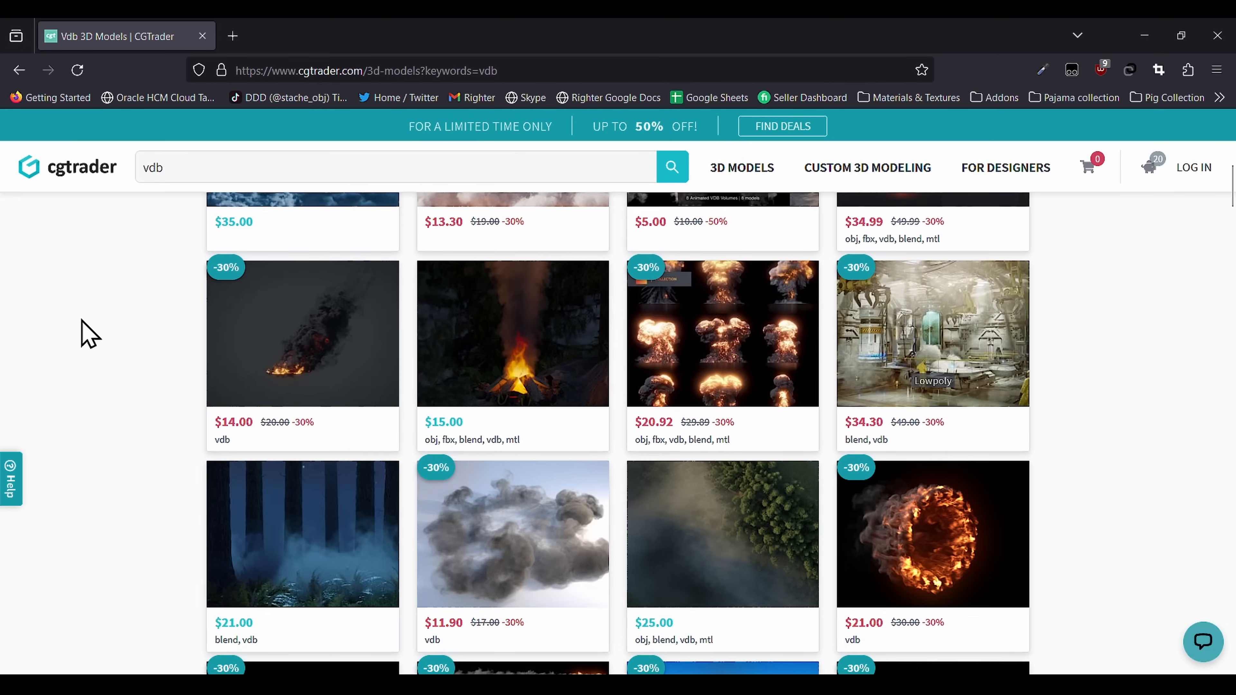
scroll(88, 335, down, 10)
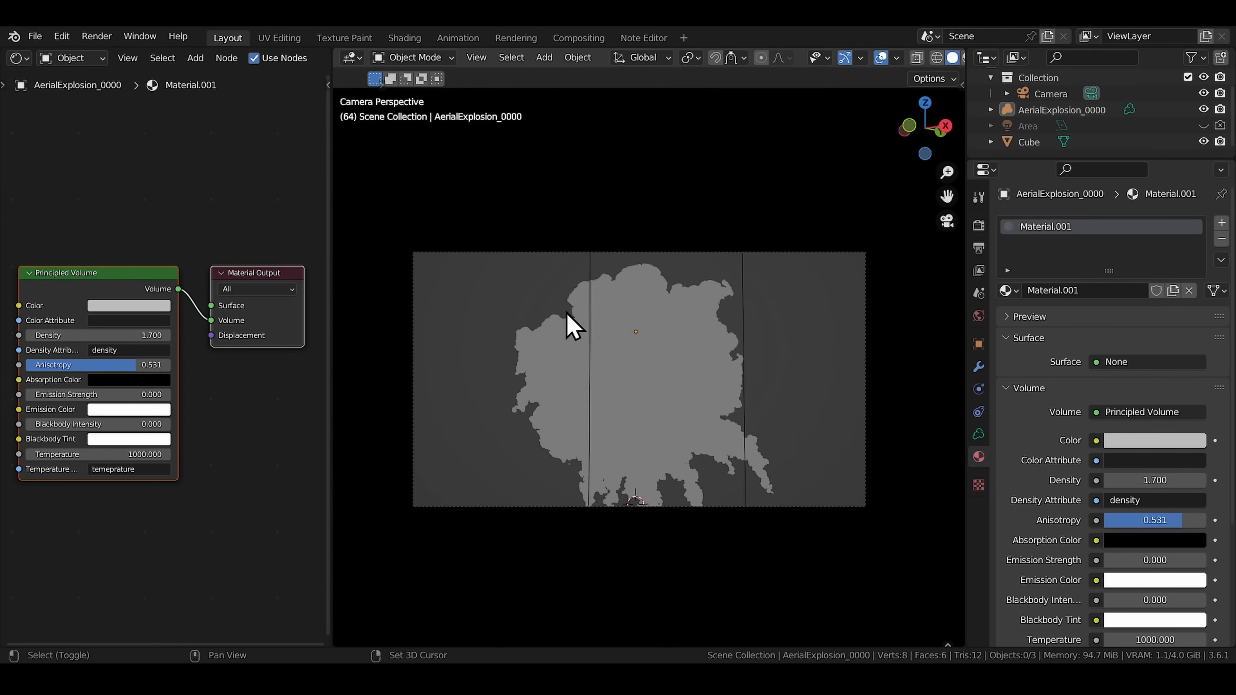
Look at the options for adding a volume and at the grids and OpenVDB file settings of AerialExplosion_0000.
key(shift+a)
mouse_move(567, 314)
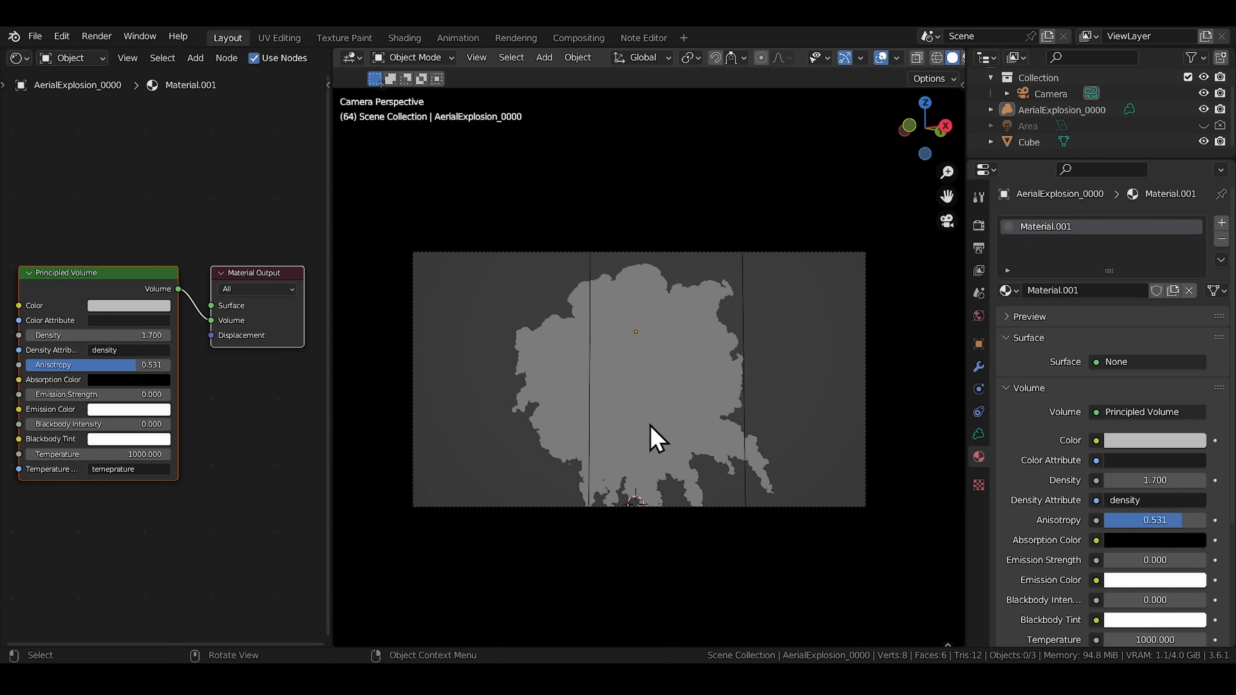
click(976, 438)
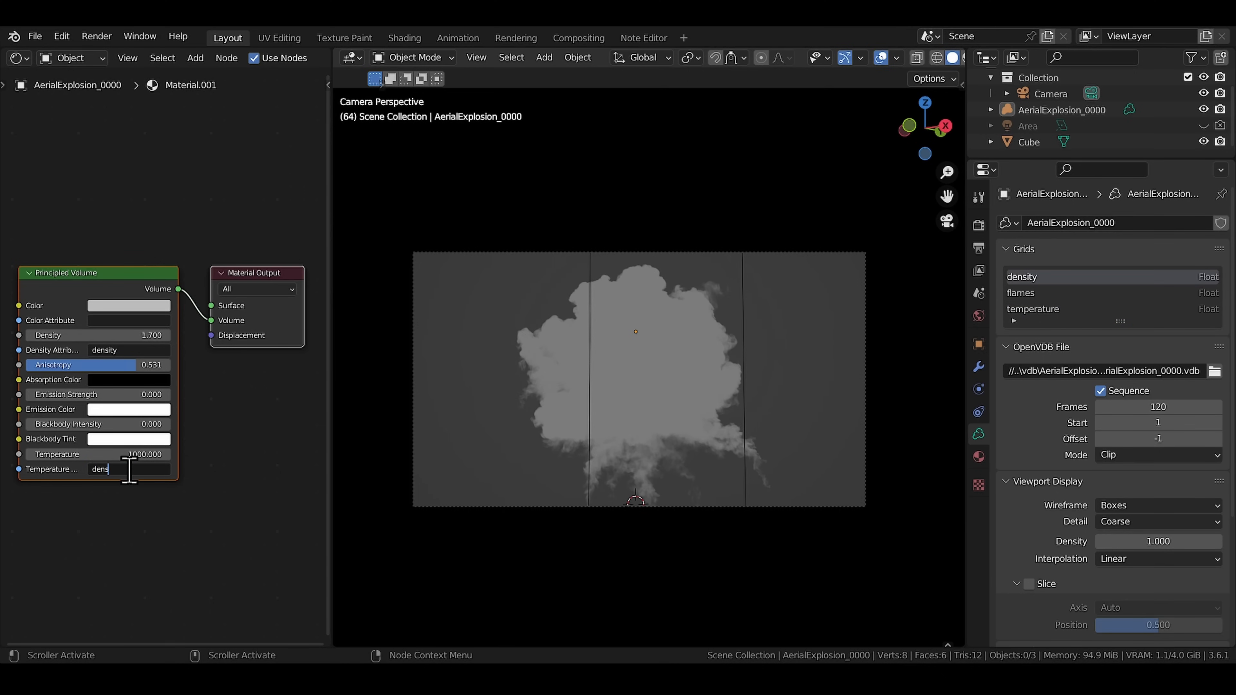
Use density as the explosion's temperature attribute, and change the Principled Volume's Temperature and Blackbody Intensity.
click(108, 455)
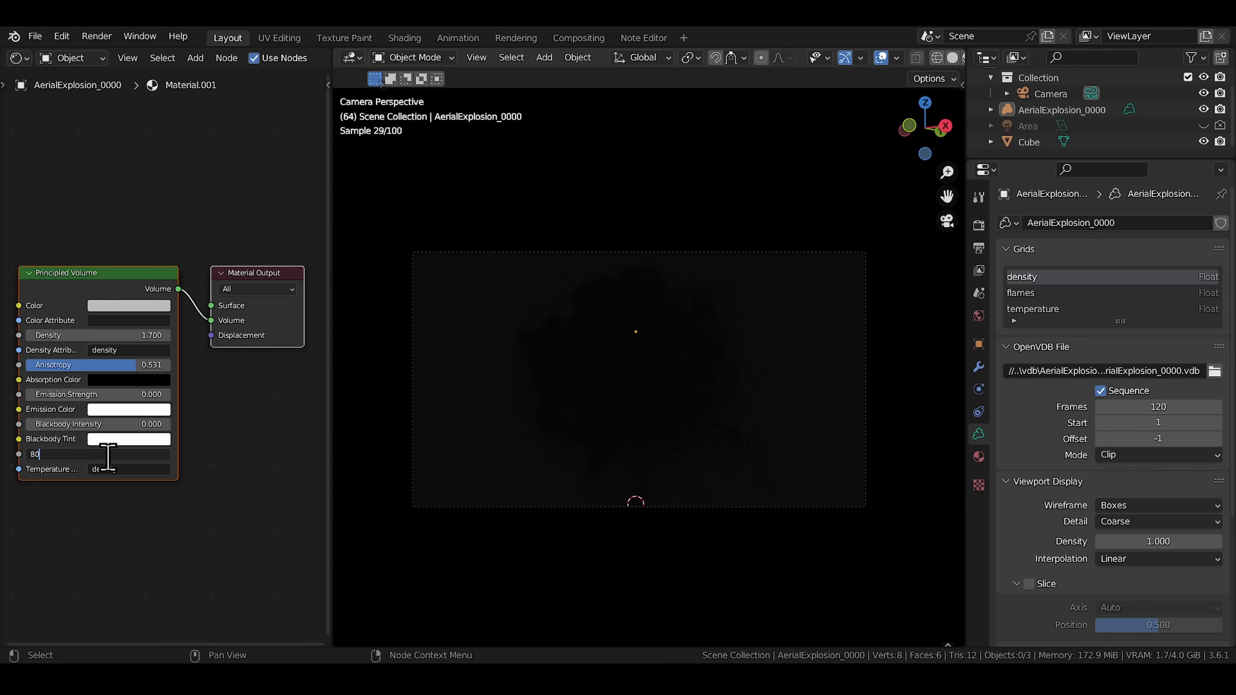
drag(28, 423, 146, 424)
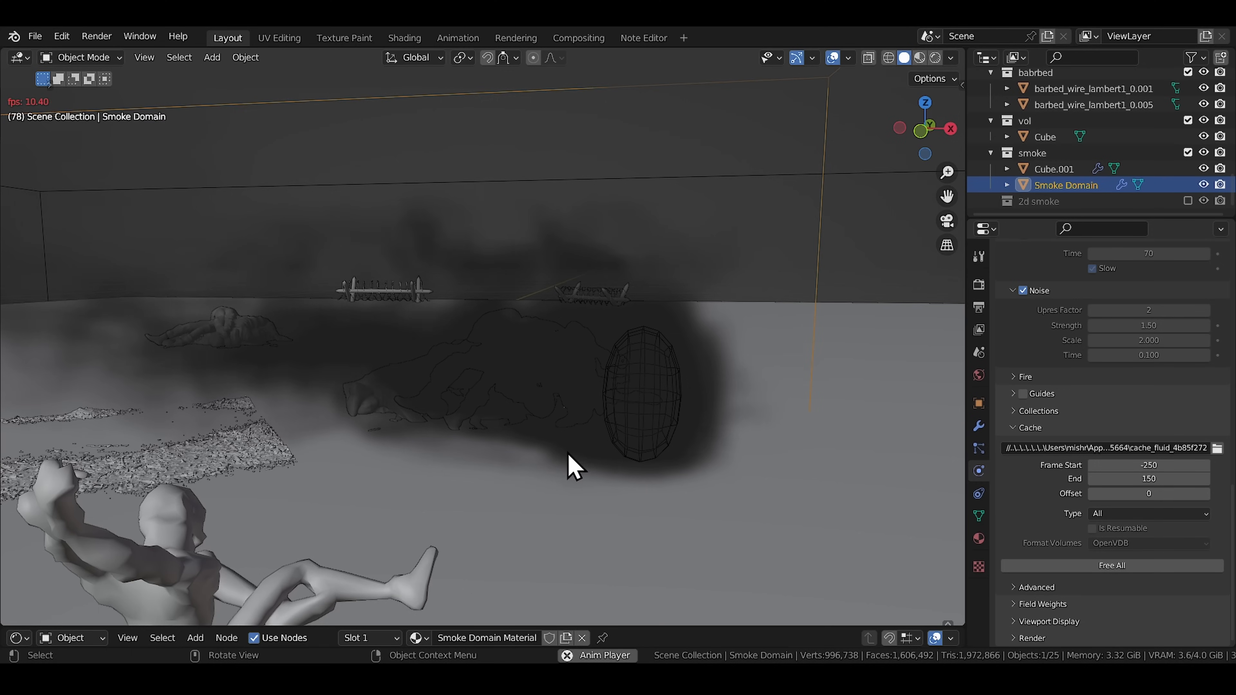
Inspect the playing Smoke Domain simulation from several angles and through the camera.
middle_drag(574, 467, 519, 462)
middle_drag(594, 475, 657, 470)
shift+middle_drag(484, 422, 603, 493)
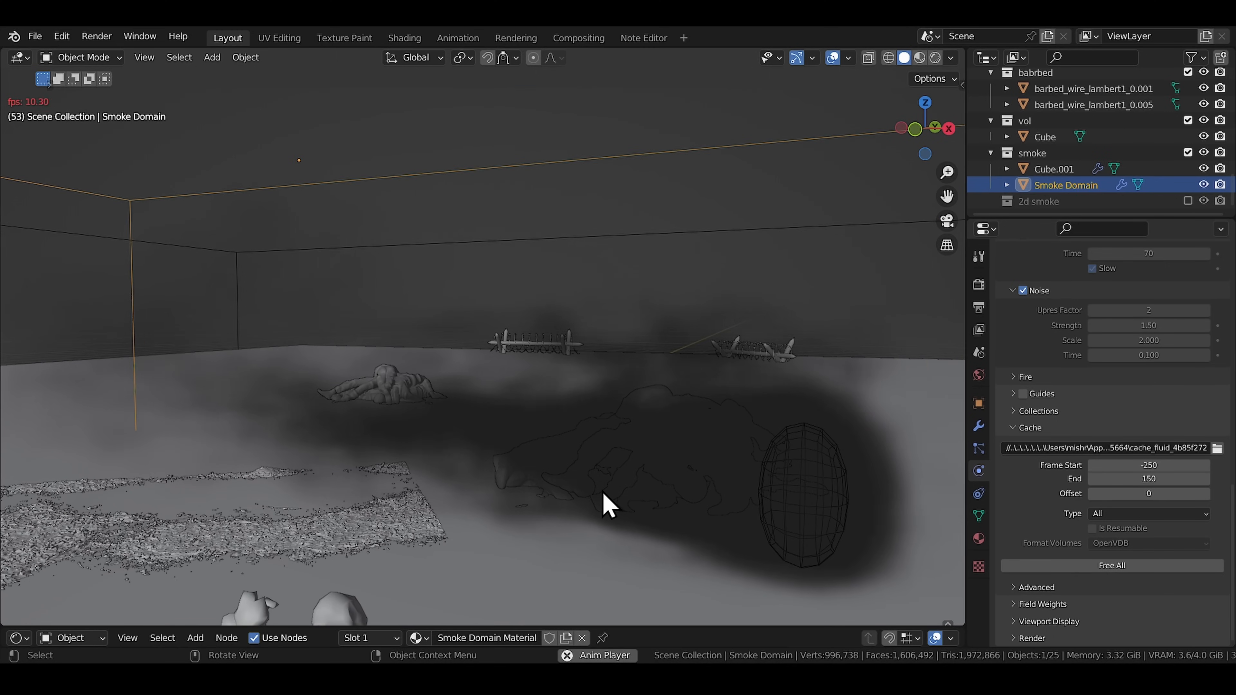
key(KP_0)
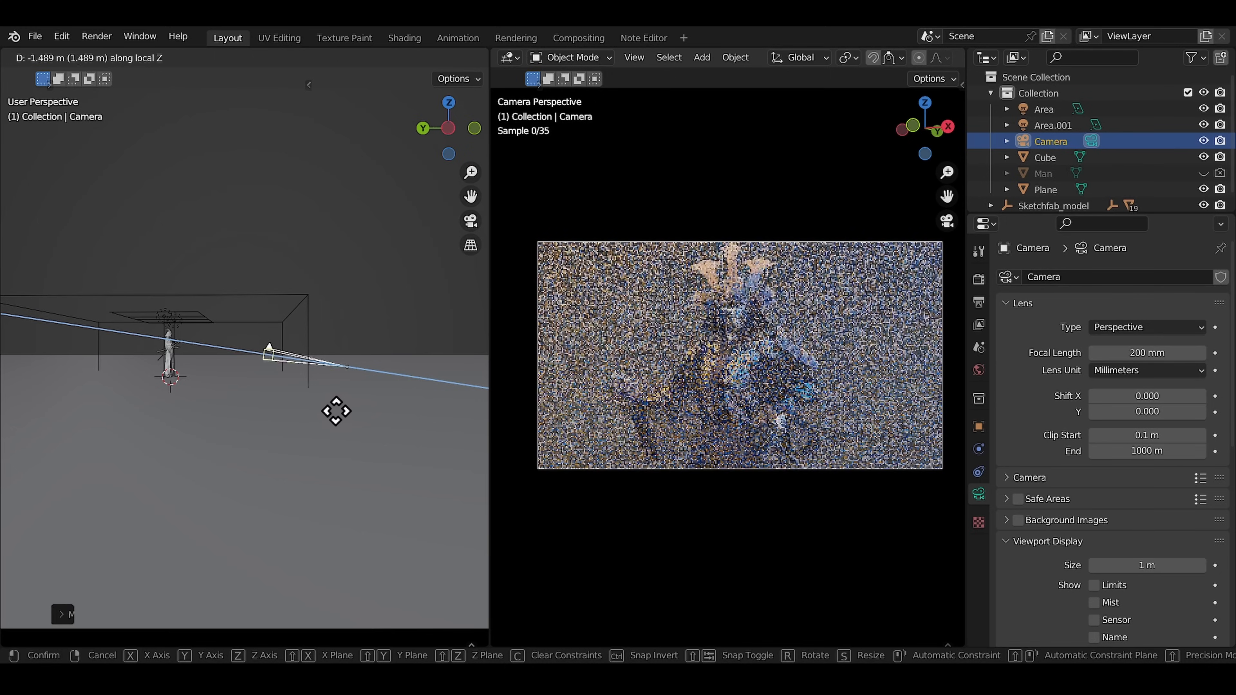
Move the camera along its local Z axis closer to the samurai and back out again.
click(290, 398)
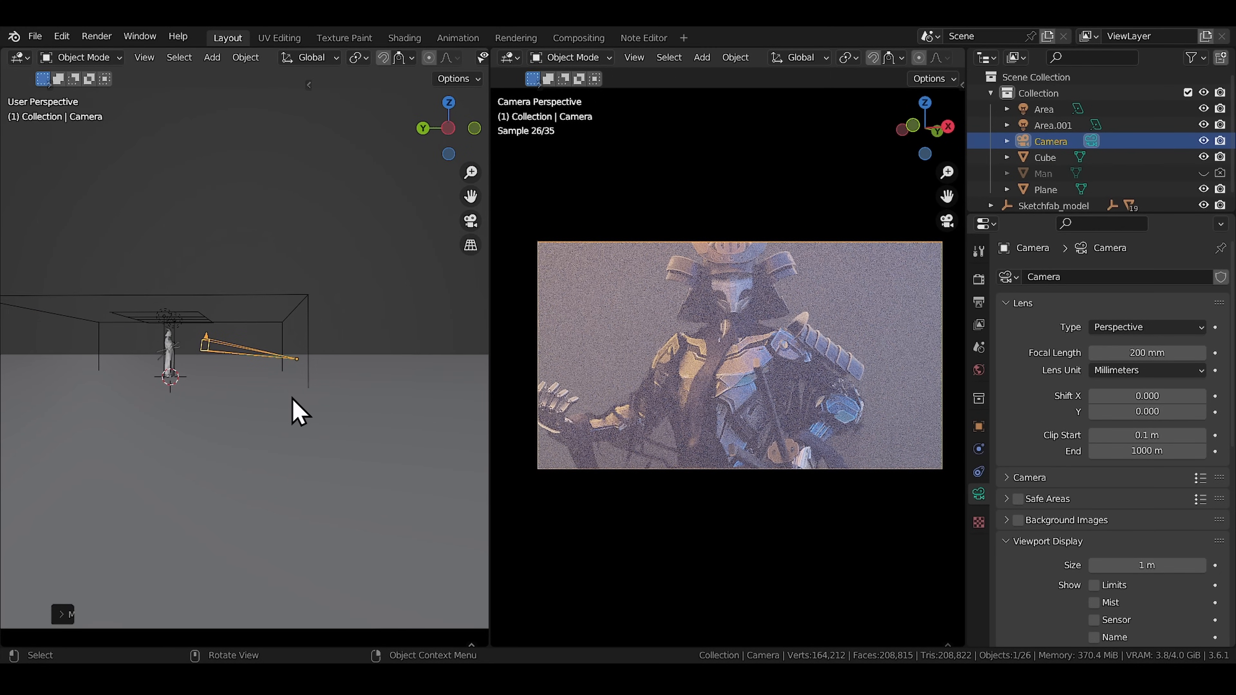
key(g)
key(z)
key(z)
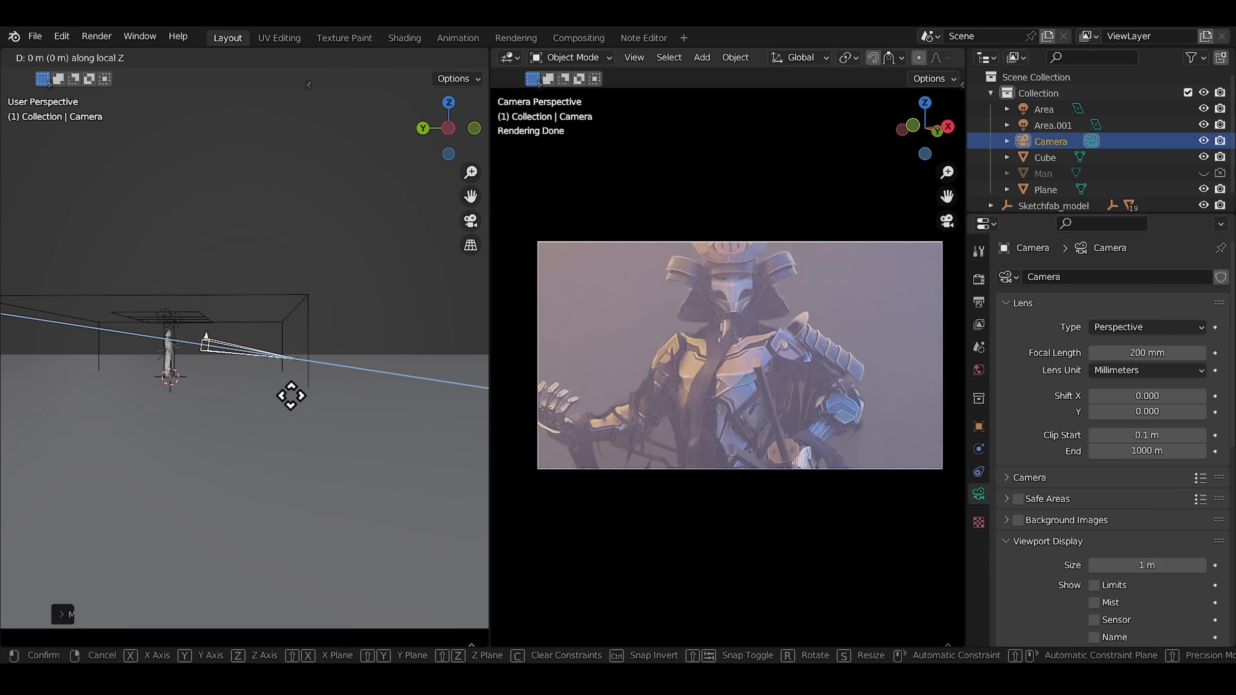
click(343, 429)
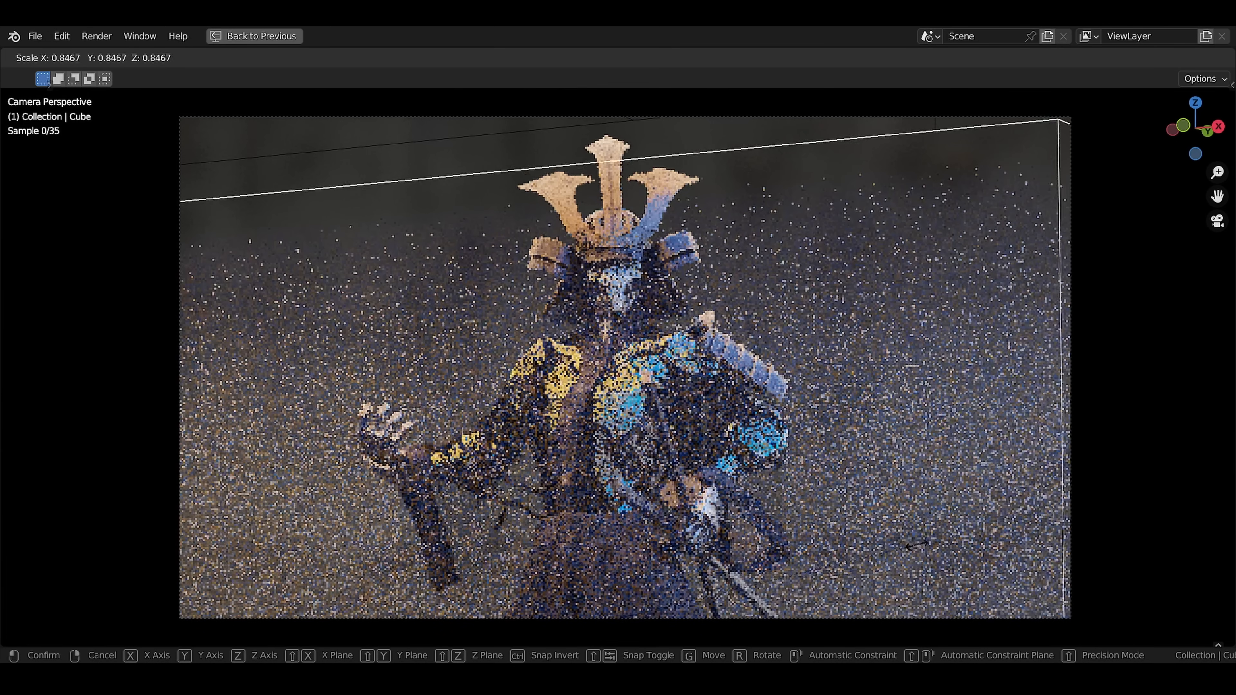
Rescale the volume Cube around the samurai smaller and larger, including by about 4.6, and apply its scale.
click(972, 552)
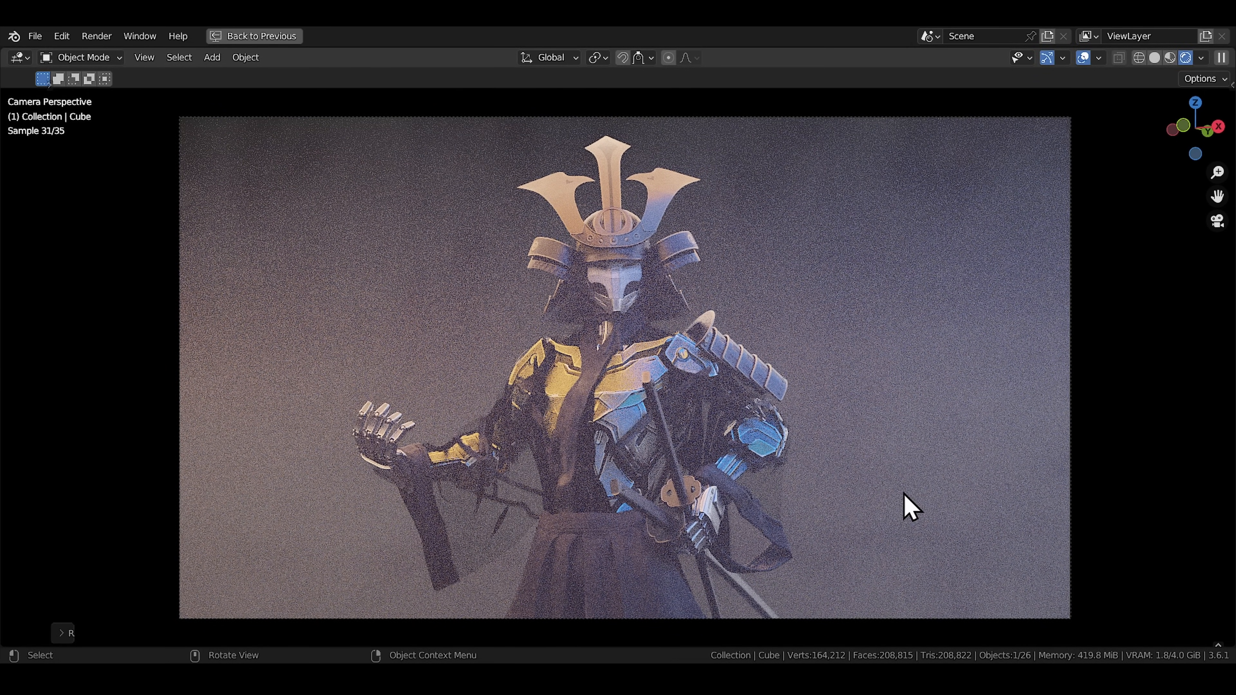
key(s)
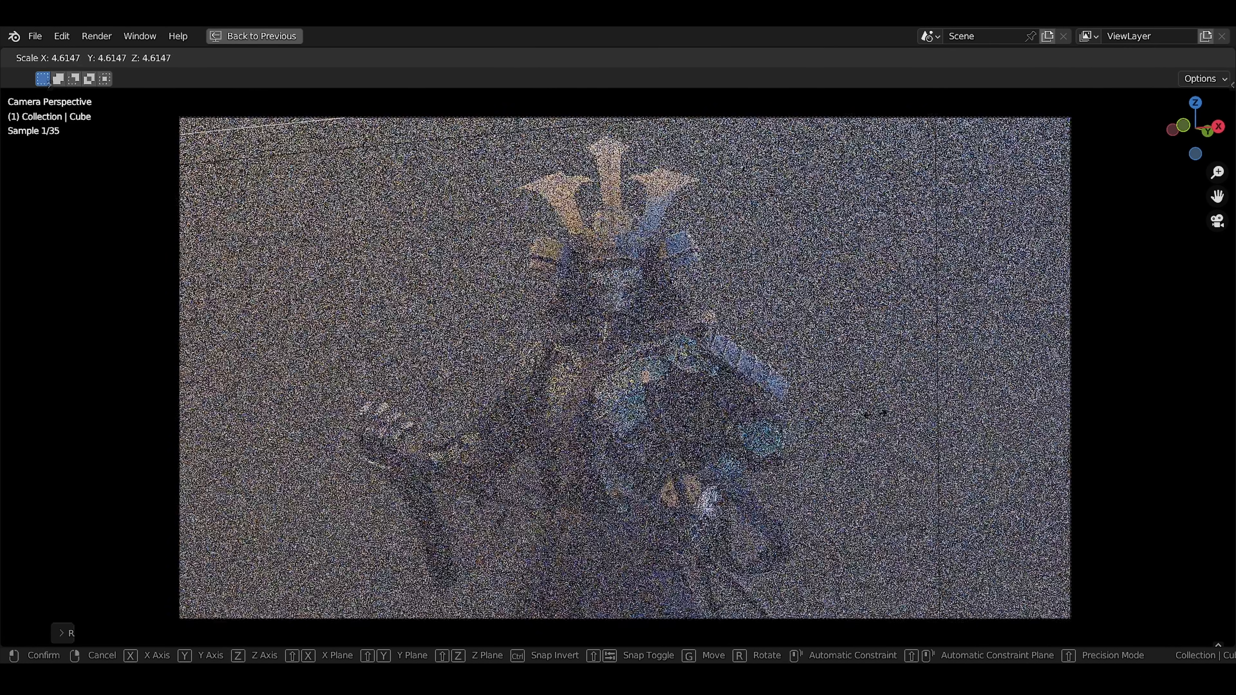
click(874, 428)
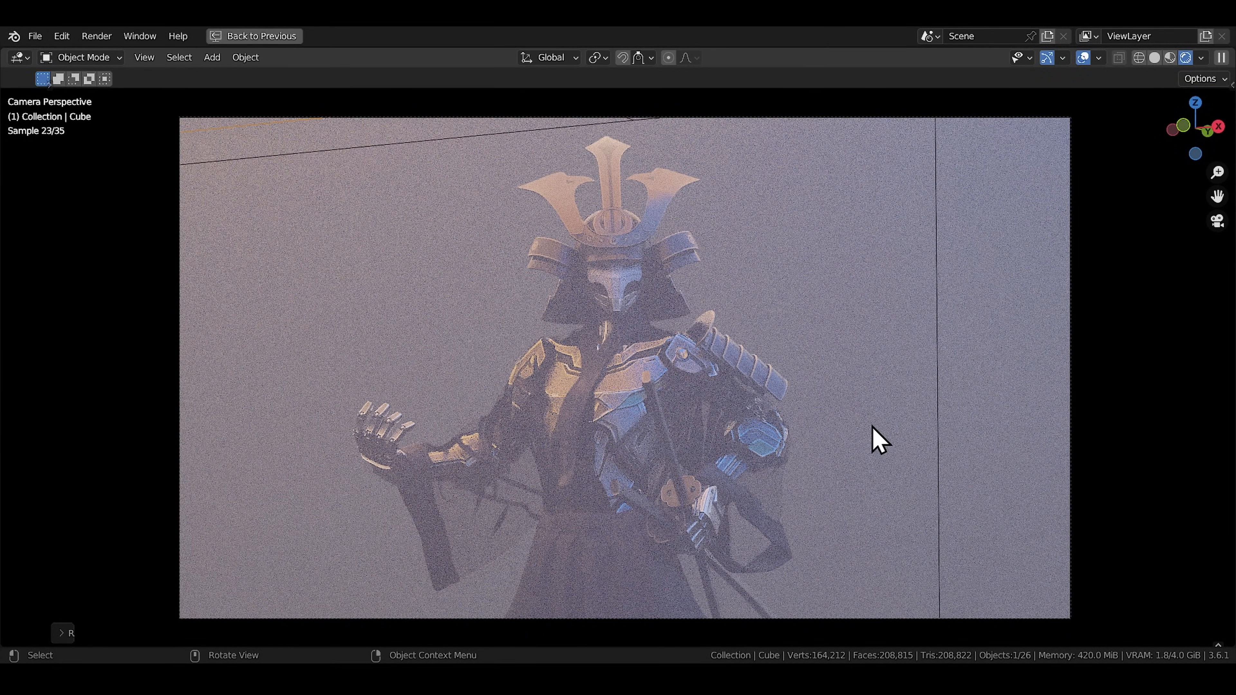
key(s)
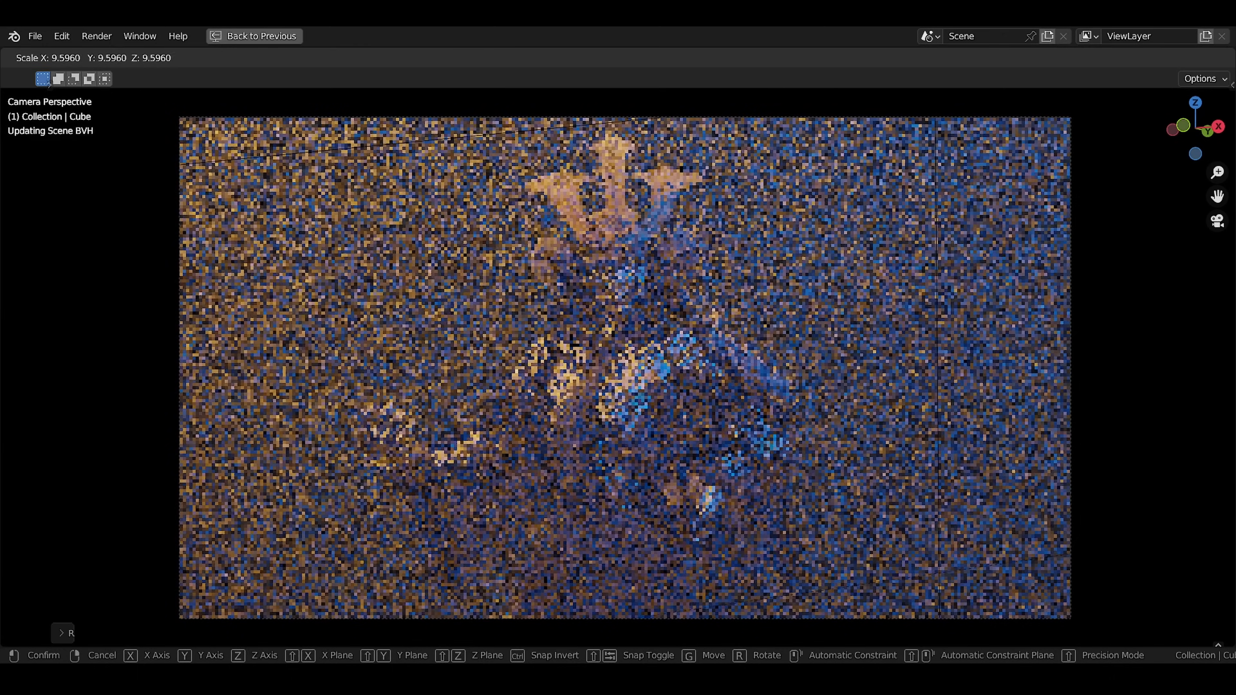
click(134, 150)
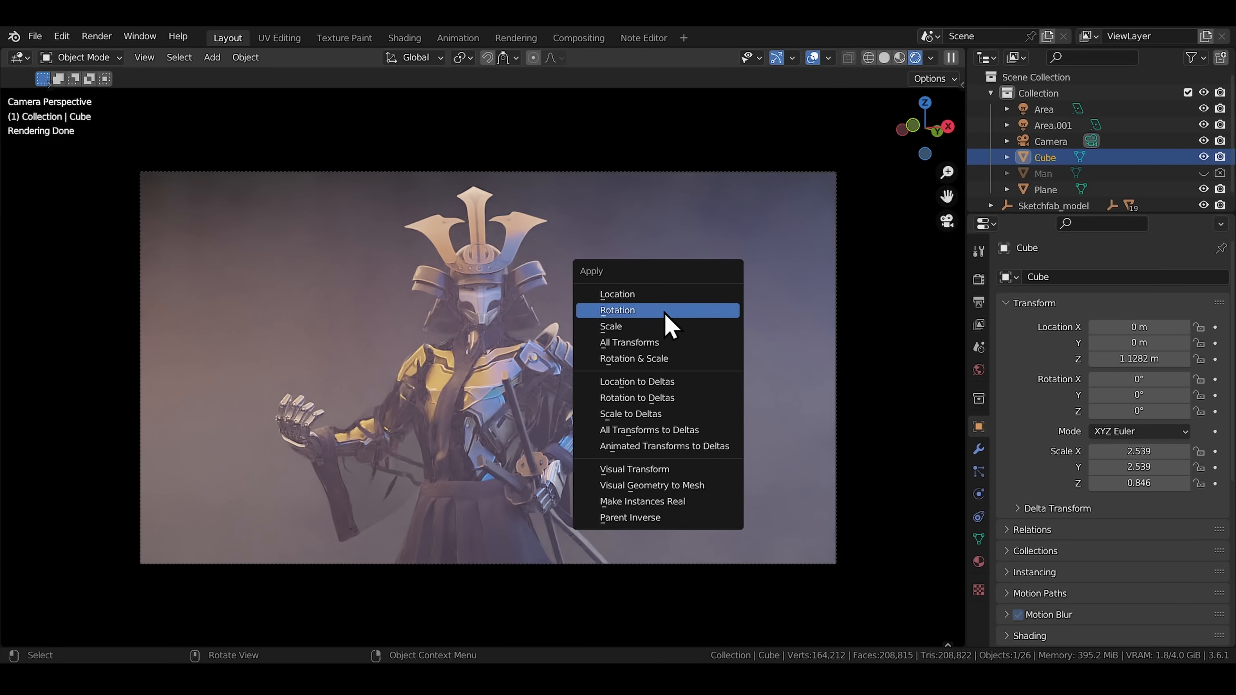
click(633, 329)
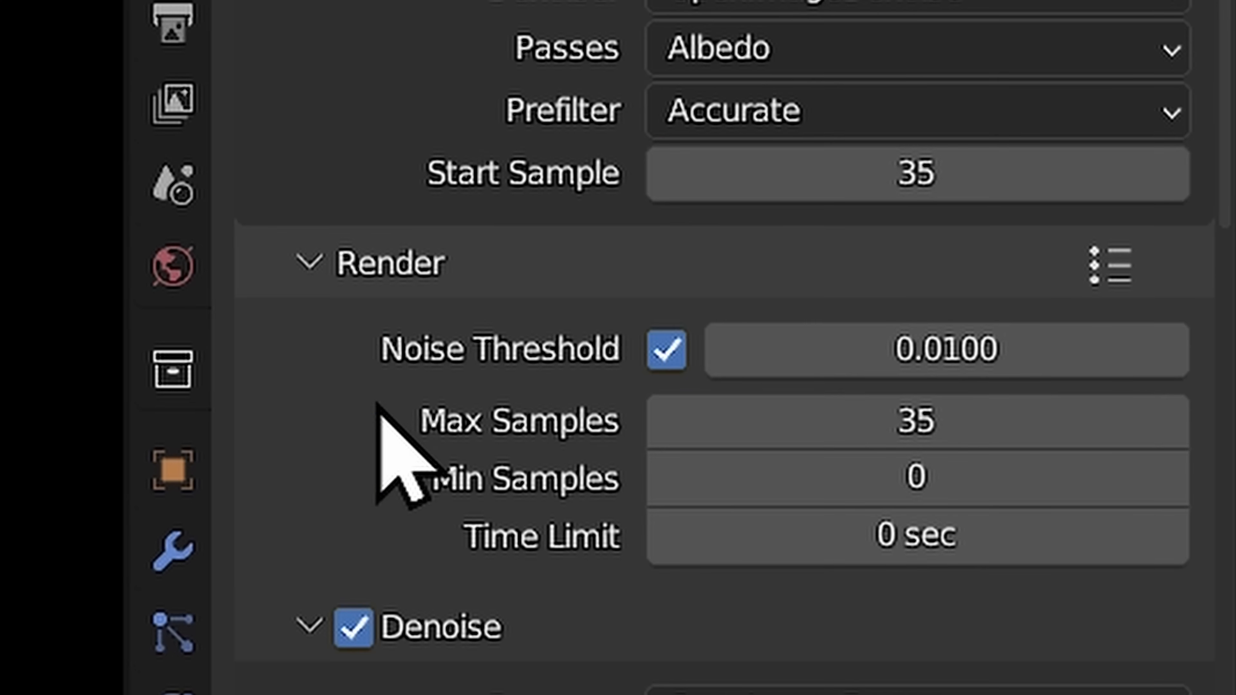
Set the soldier scene's Volume max bounces to 1 and then to 0 in the Light Paths render settings.
scroll(1039, 438, down, 15)
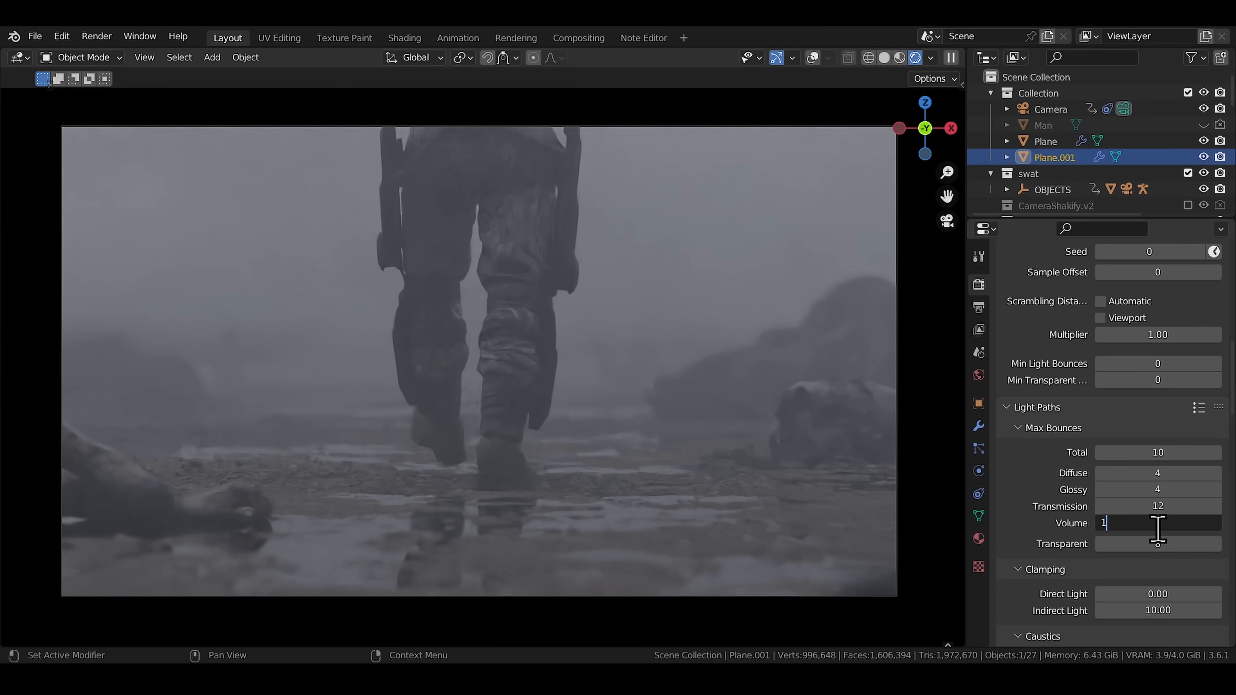
key(Return)
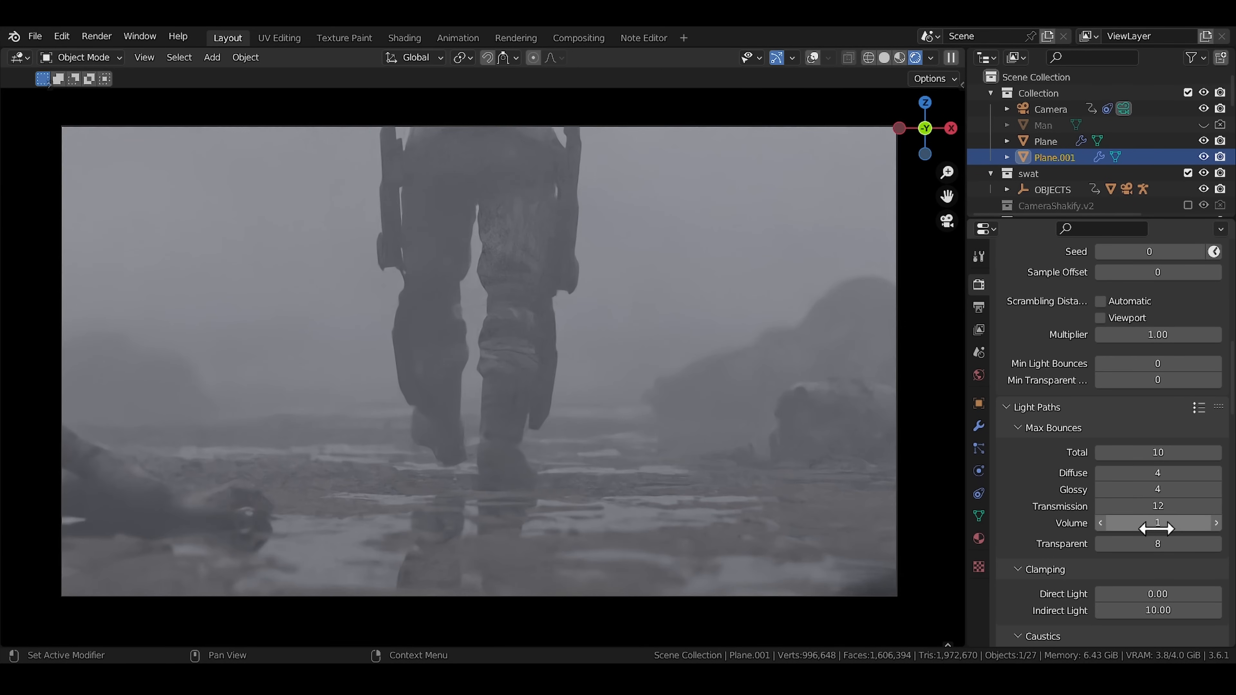
click(1166, 521)
text(0)
key(Return)
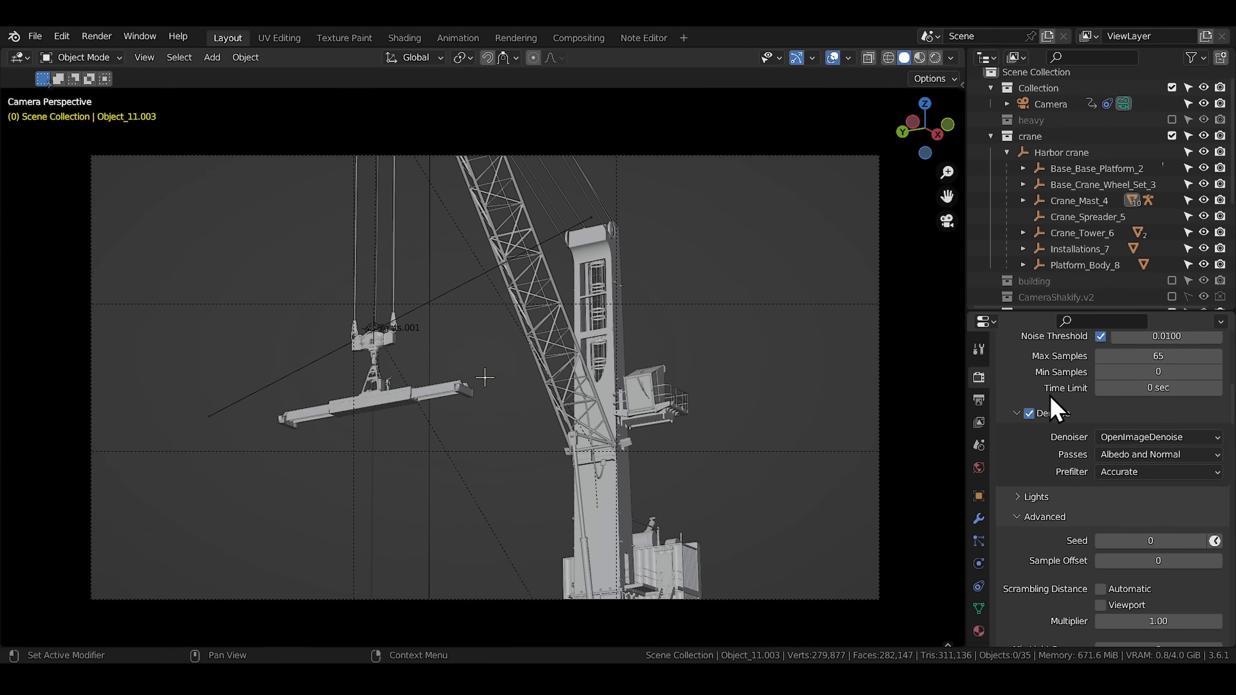
Look at the Light Paths max bounces in the crane scene's render settings.
scroll(1048, 409, down, 10)
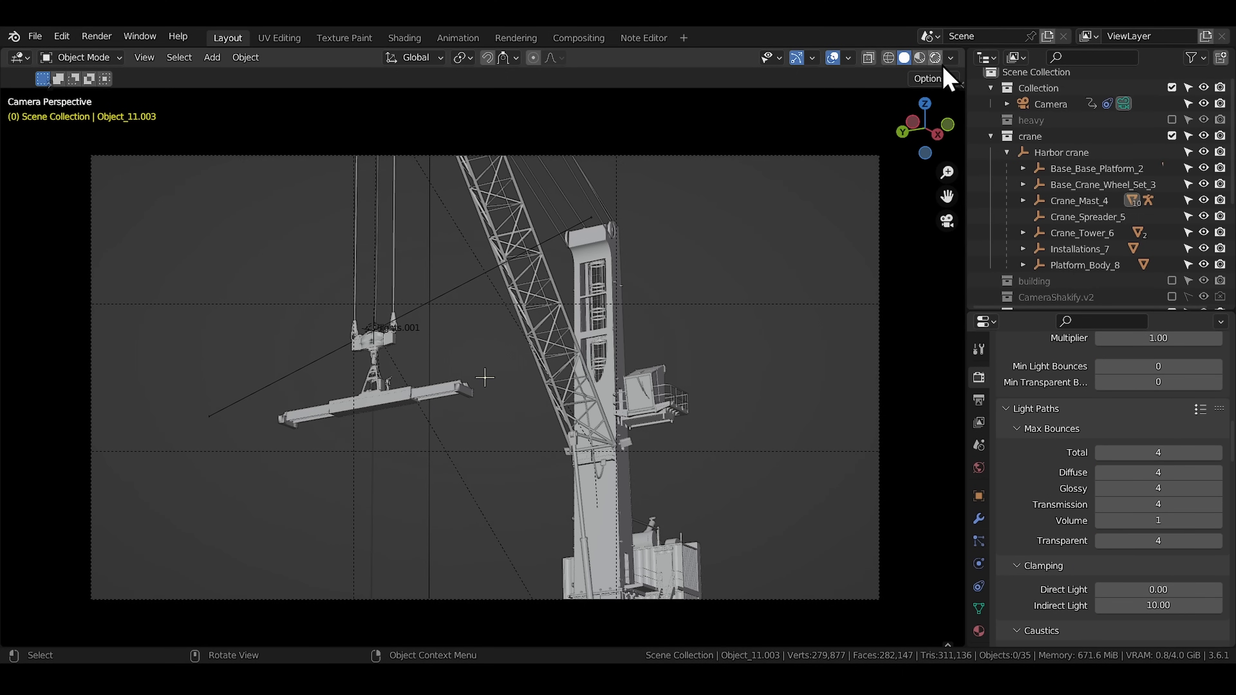
Switch the crane scene's viewport to rendered shading and set its Volume max bounces to 0.
key(z)
key(8)
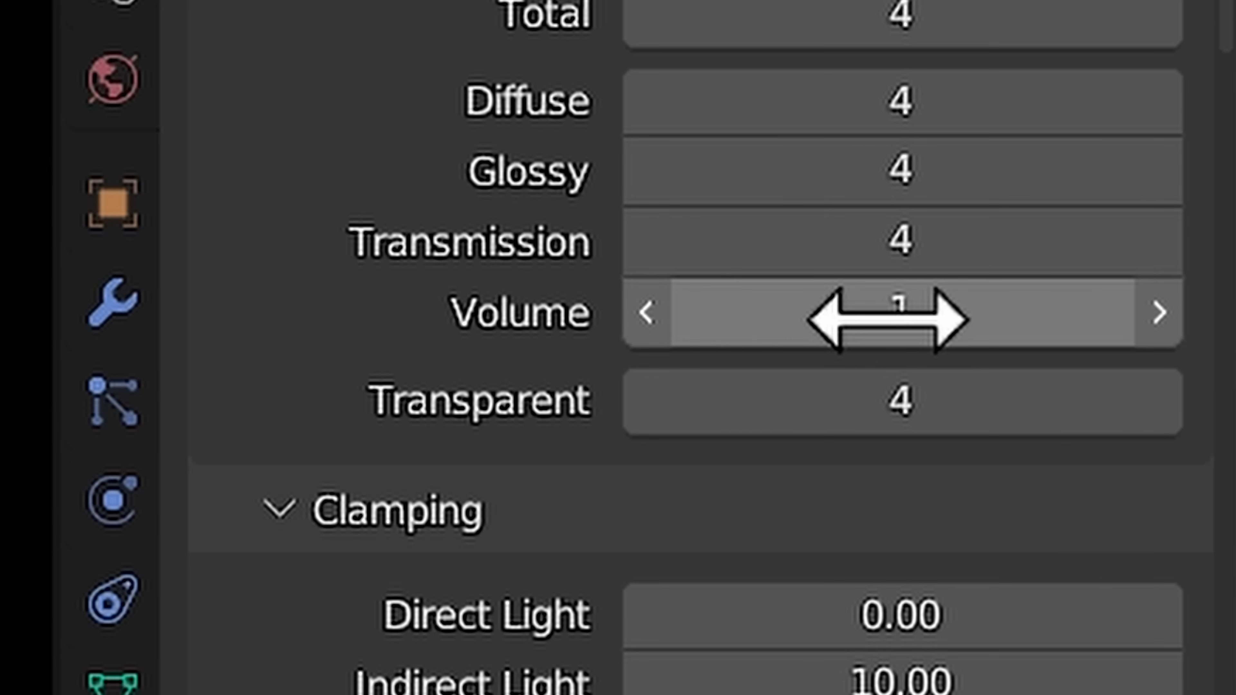
click(1157, 521)
text(0)
key(Return)
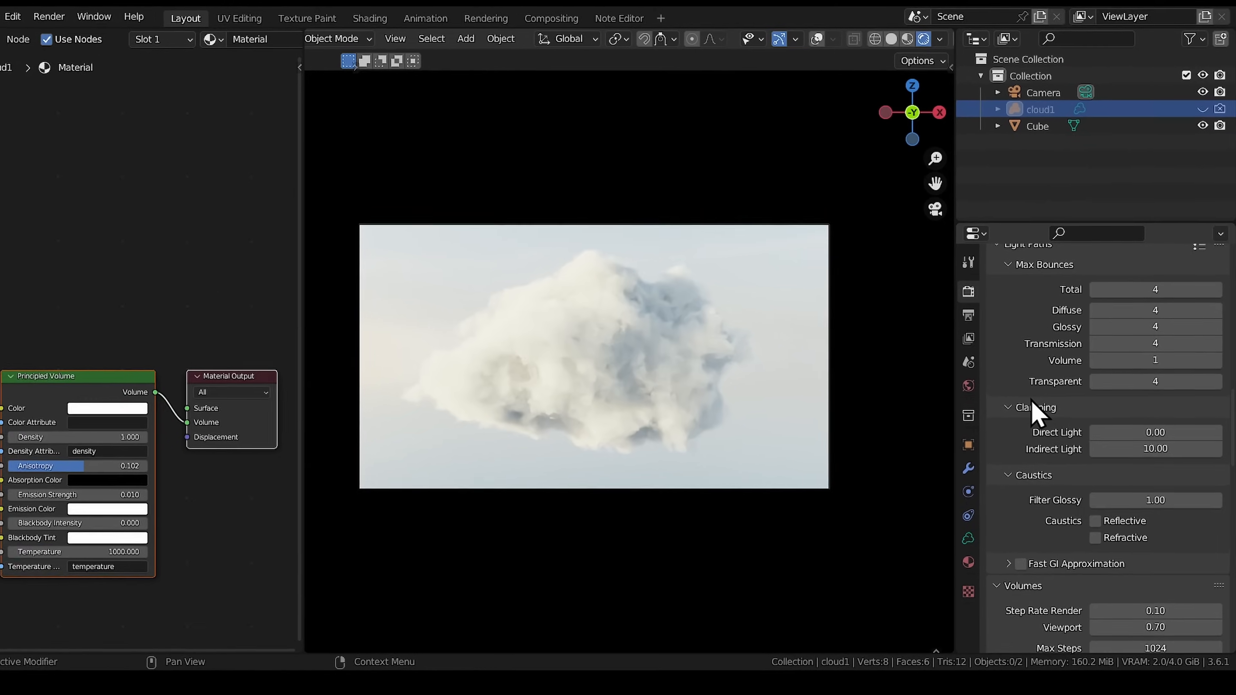
Examine the cloud scene's volume render settings and compare its renders in Slot 1 and Slot 2.
scroll(490, 480, down, 7)
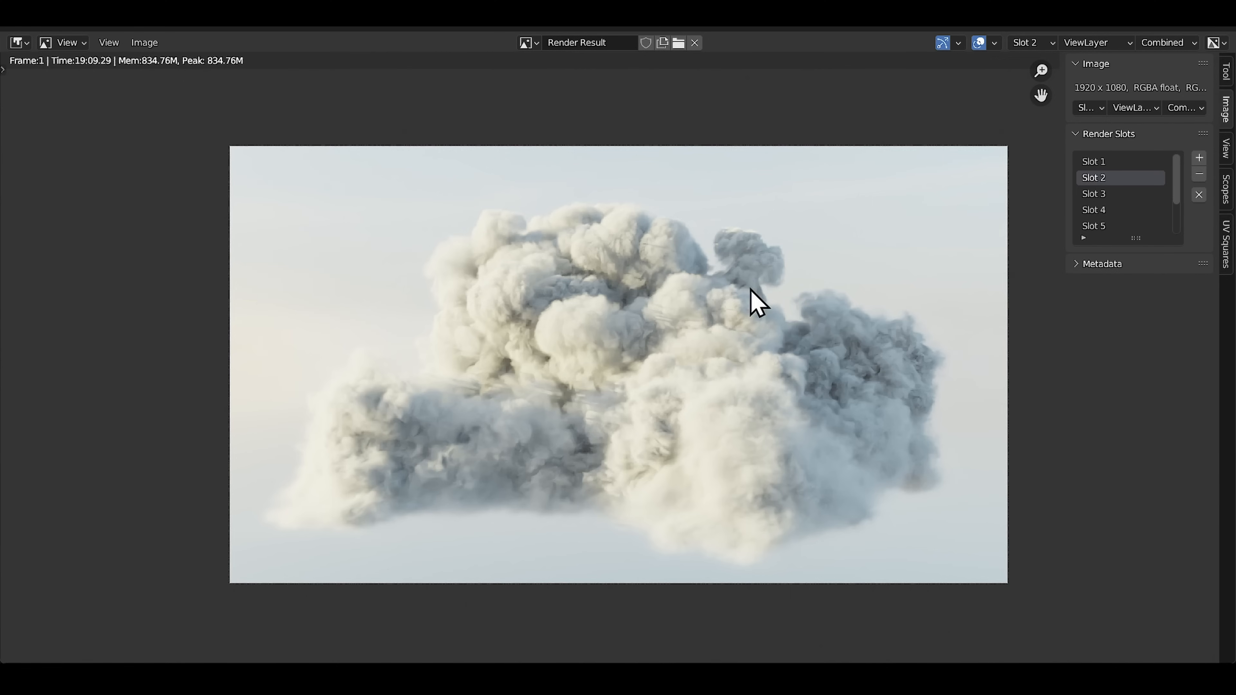
key(j)
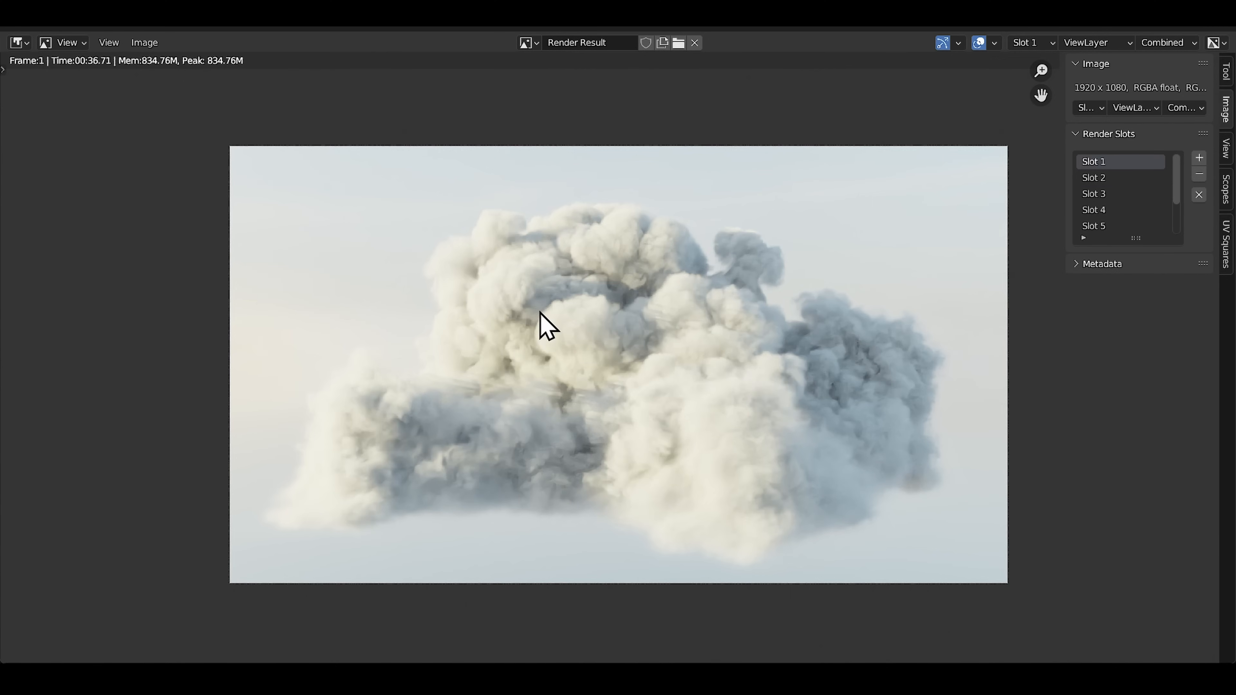
key(j)
key(j)
key(j)
key(j)
key(j)
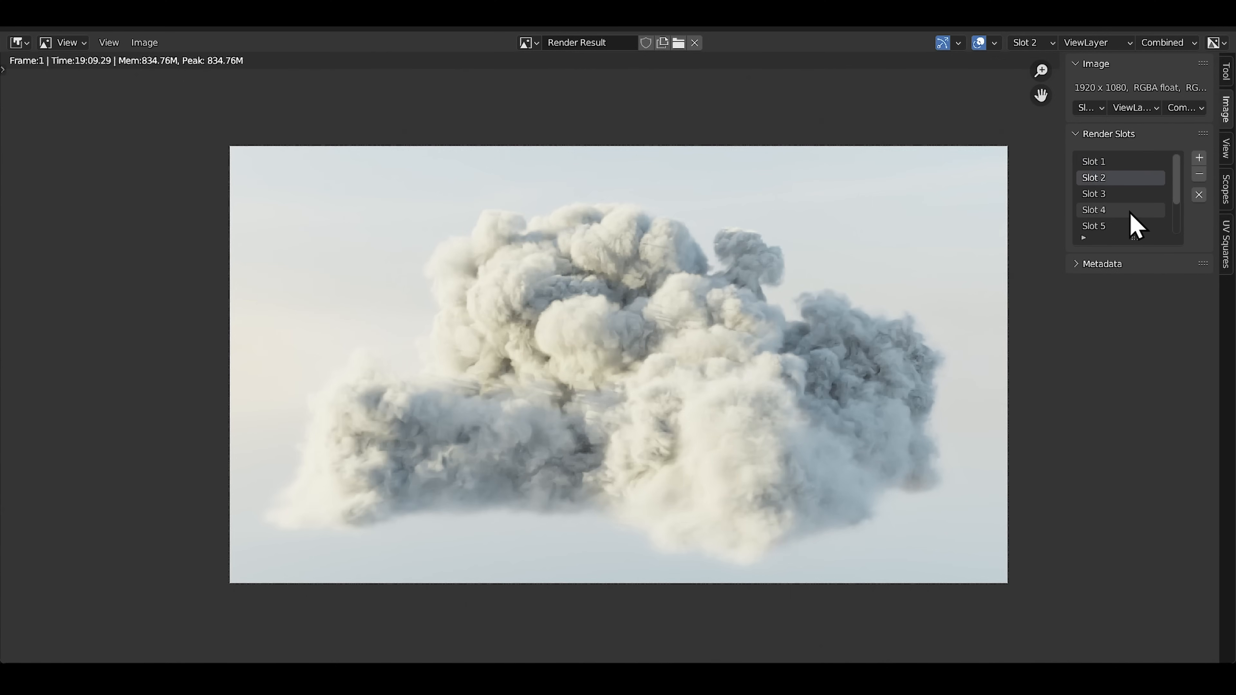
key(j)
key(j)
key(j)
key(j)
key(j)
key(j)
key(j)
key(j)
key(j)
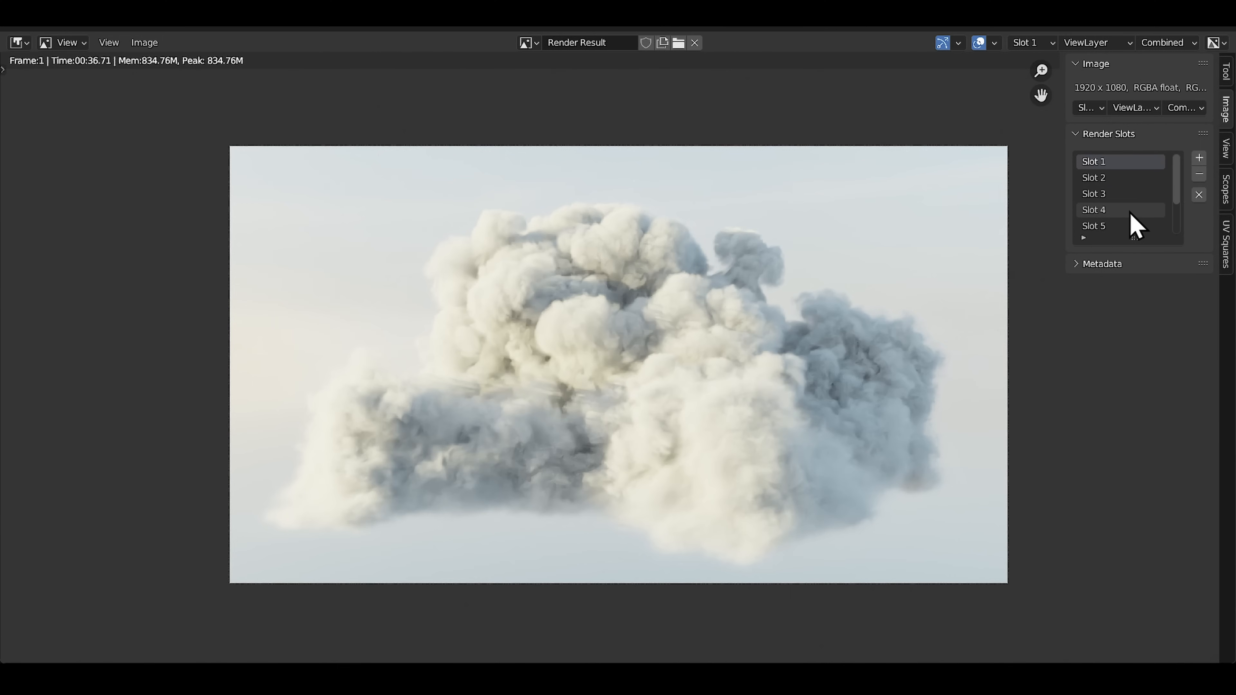
key(j)
key(j)
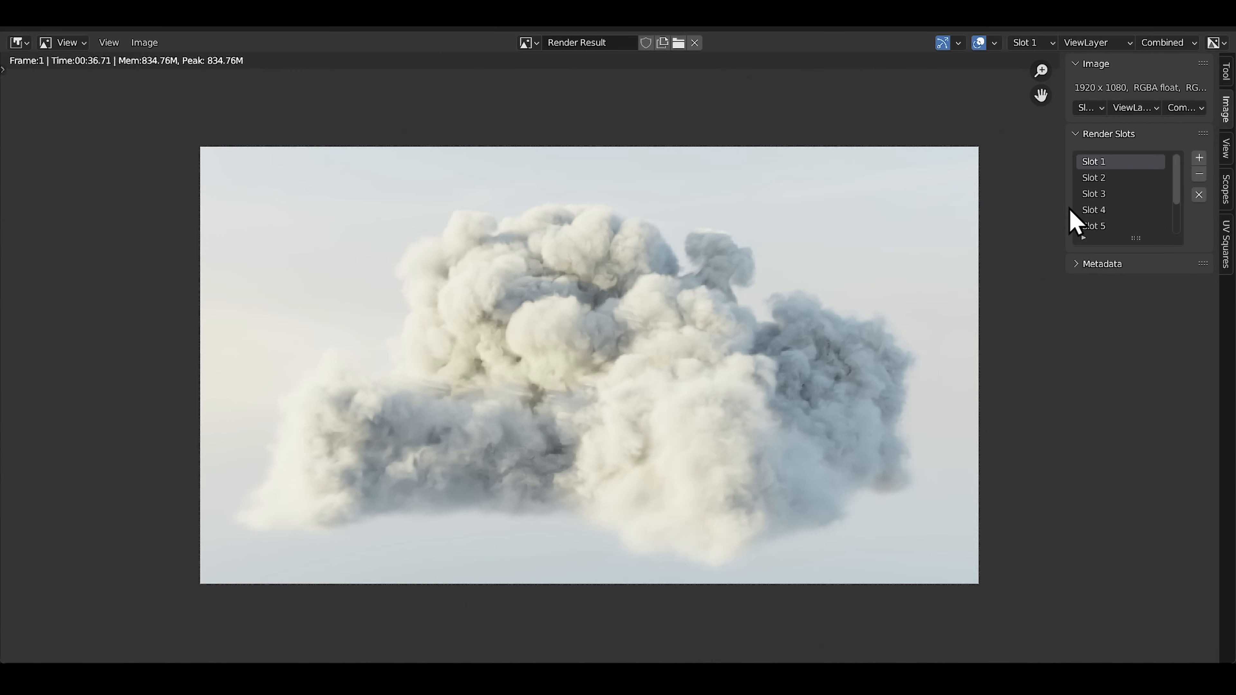
key(j)
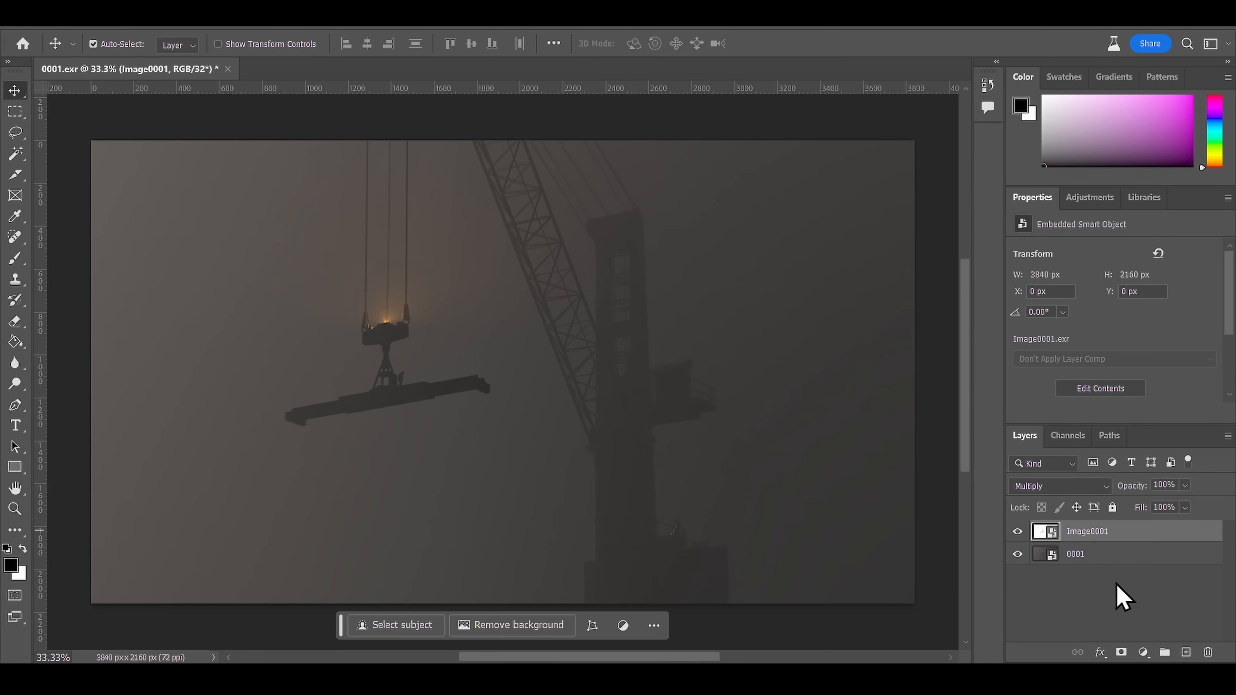
Switch to Photoshop and clip a Levels adjustment to the Image0001 layer, with black about 55, midtone about 2.17 and a lowered white input.
click(1143, 653)
click(1128, 435)
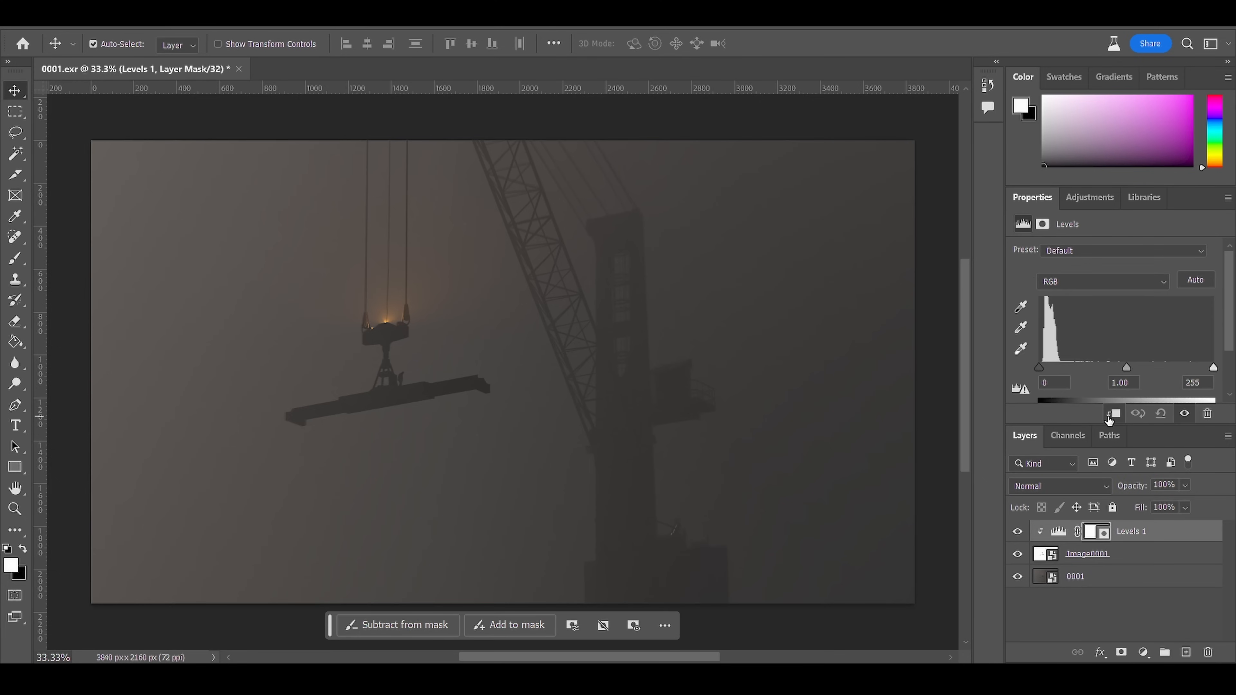
drag(1174, 369, 1156, 368)
drag(1099, 368, 1092, 368)
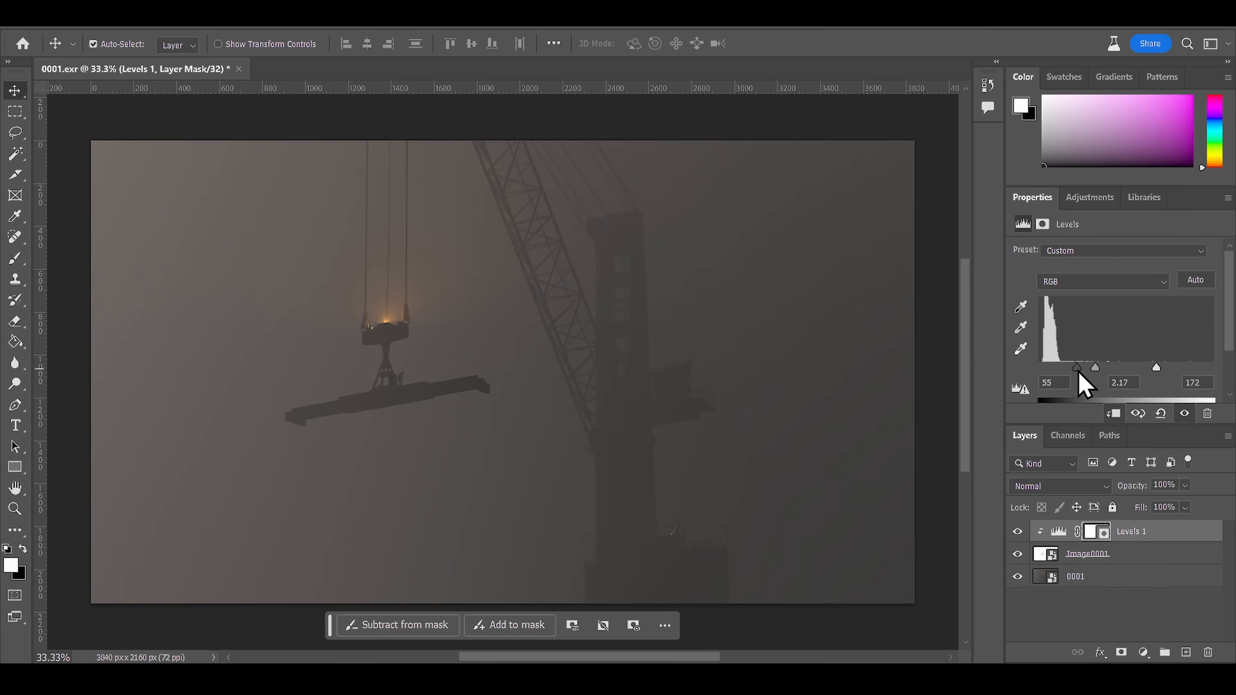
drag(1156, 369, 1124, 370)
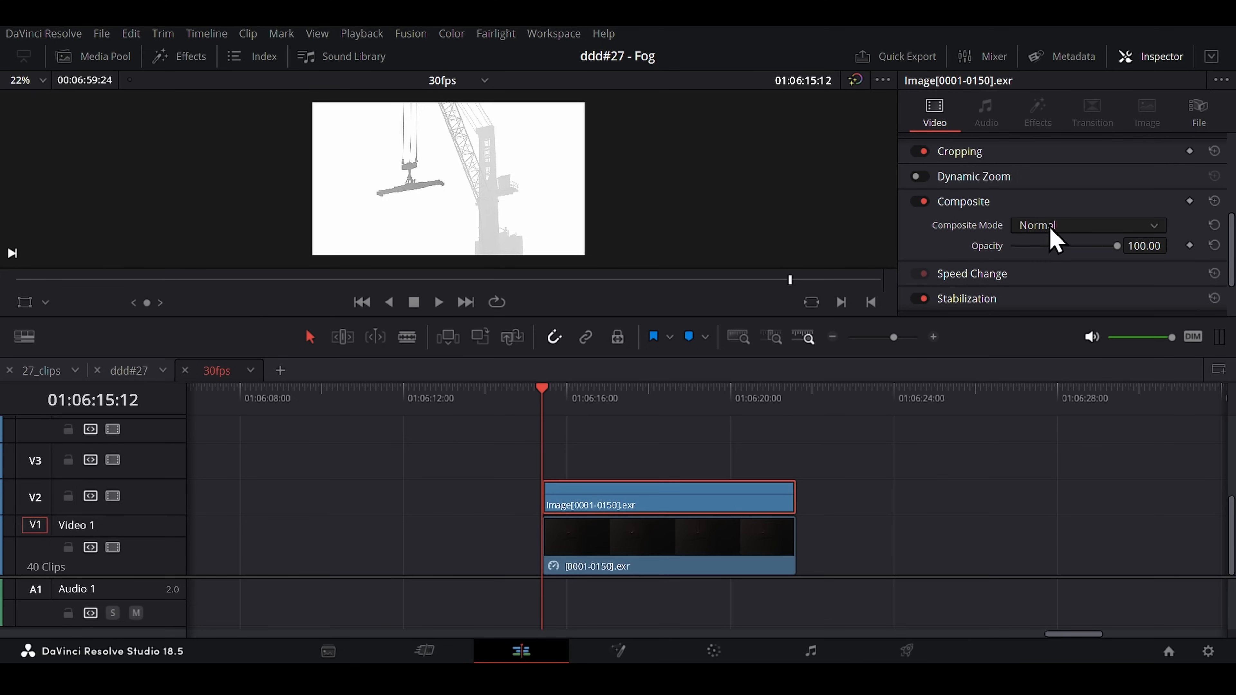
Switch to DaVinci Resolve and set the Image[0001-0150].exr clip's composite mode to Overlay with 67.18 opacity.
click(1051, 229)
scroll(1134, 302, down, 3)
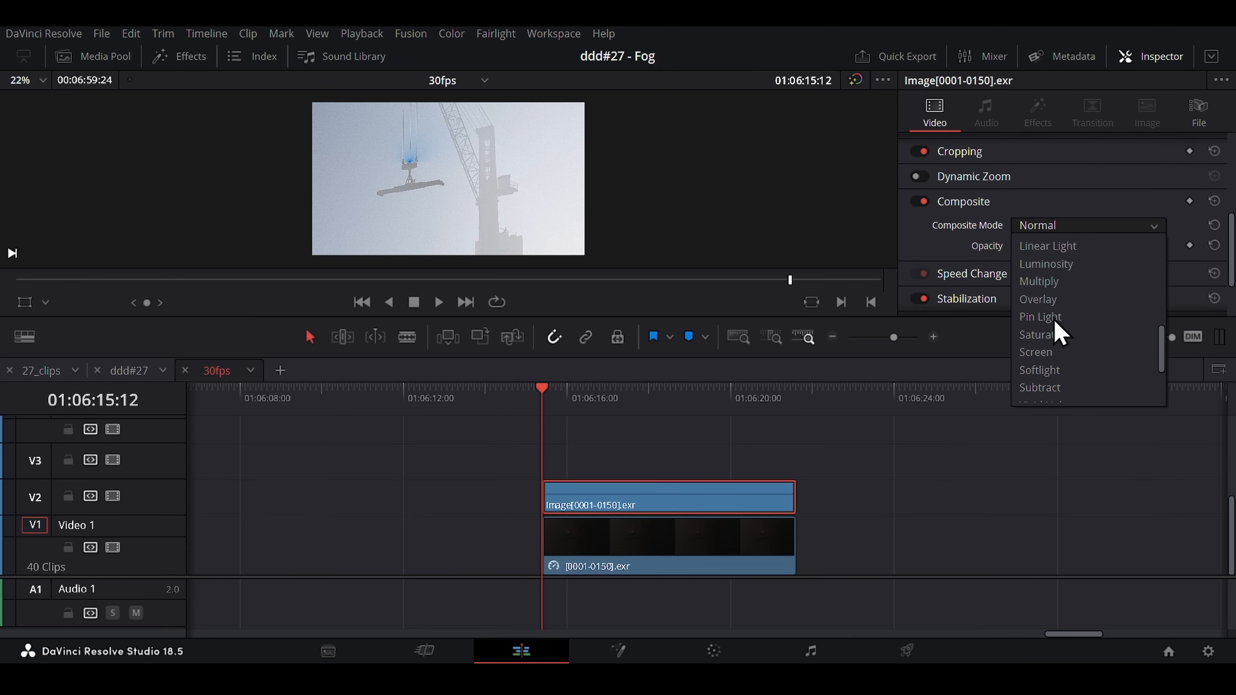
click(1148, 299)
drag(1092, 248, 1083, 246)
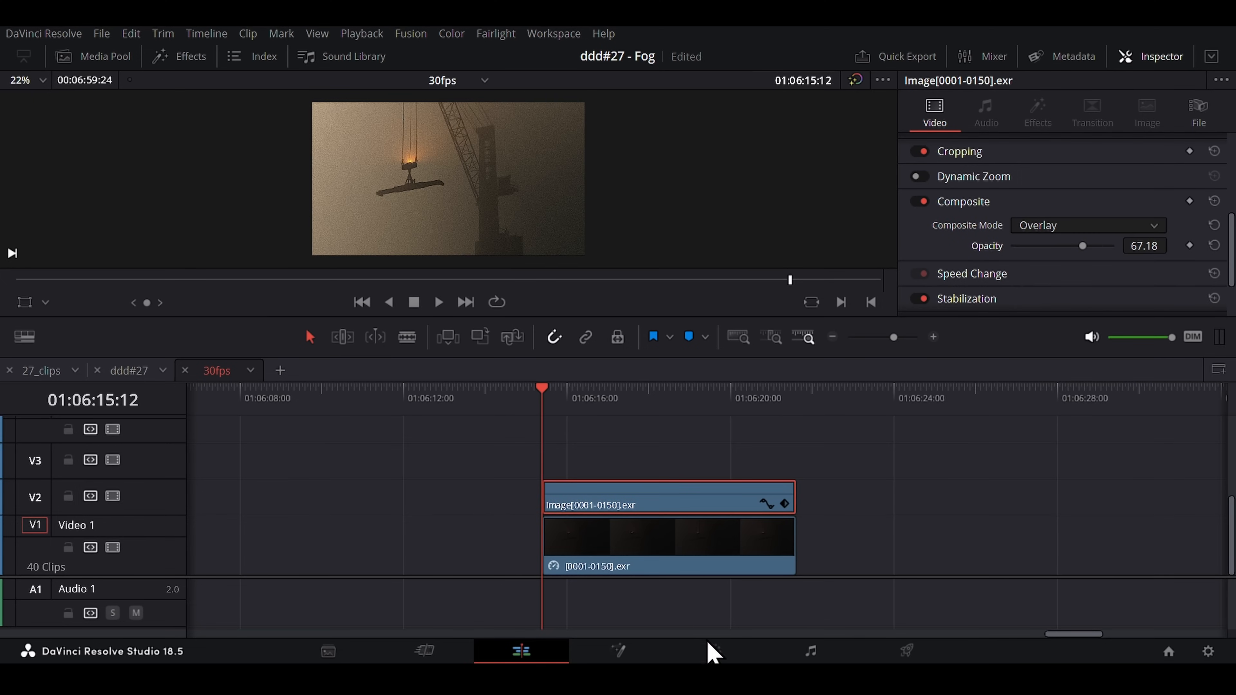
Open the mist clip for colour grading and shape its custom curve with a lower and an upper point.
click(713, 651)
drag(316, 475, 296, 444)
drag(146, 548, 117, 571)
drag(294, 443, 157, 450)
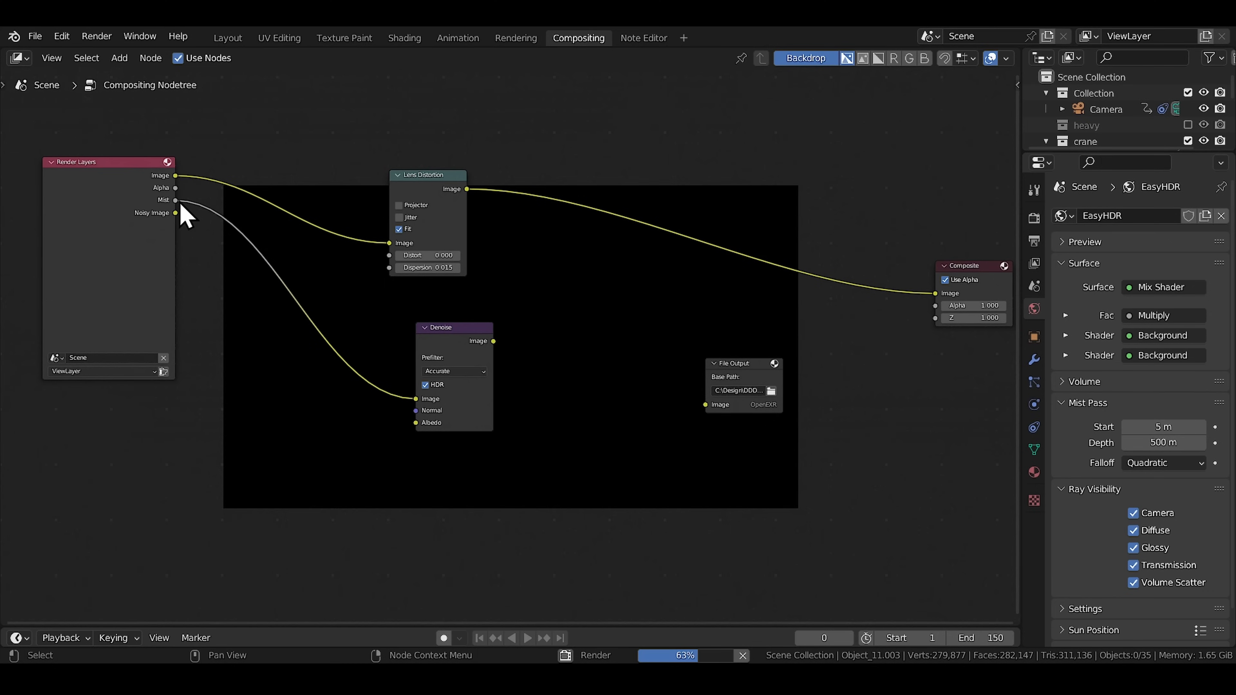
Switch to Blender and connect the mist pass's Denoise output to the File Output node.
drag(493, 341, 562, 398)
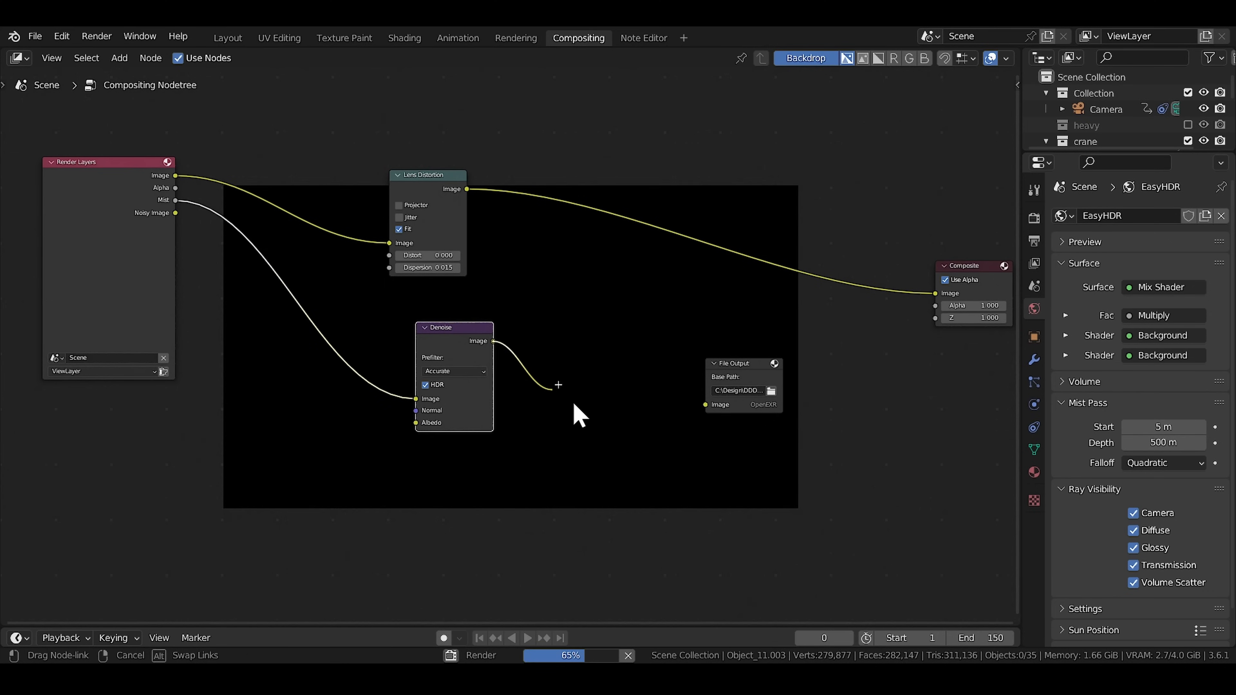
drag(709, 426, 711, 426)
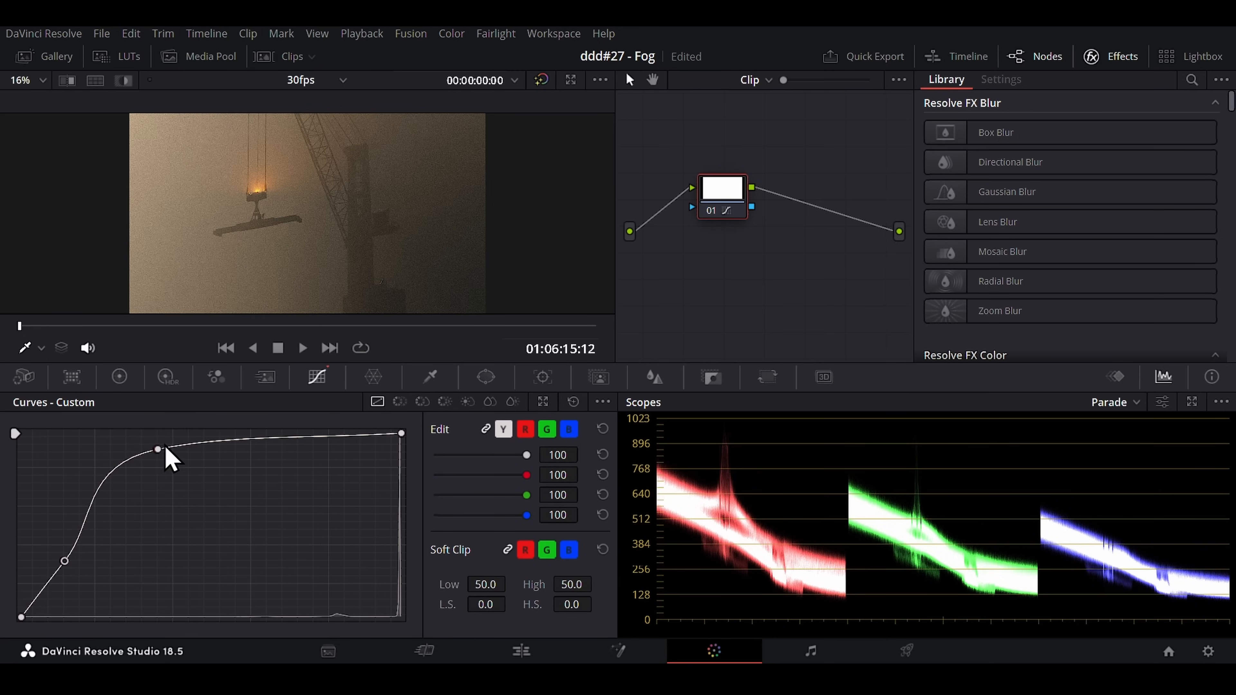
Switch to DaVinci Resolve and lower the upper point of the mist clip's custom curve.
mouse_move(166, 450)
mouse_down()
mouse_move(232, 519)
mouse_move(254, 582)
mouse_move(191, 501)
mouse_move(93, 484)
mouse_move(160, 469)
mouse_up()
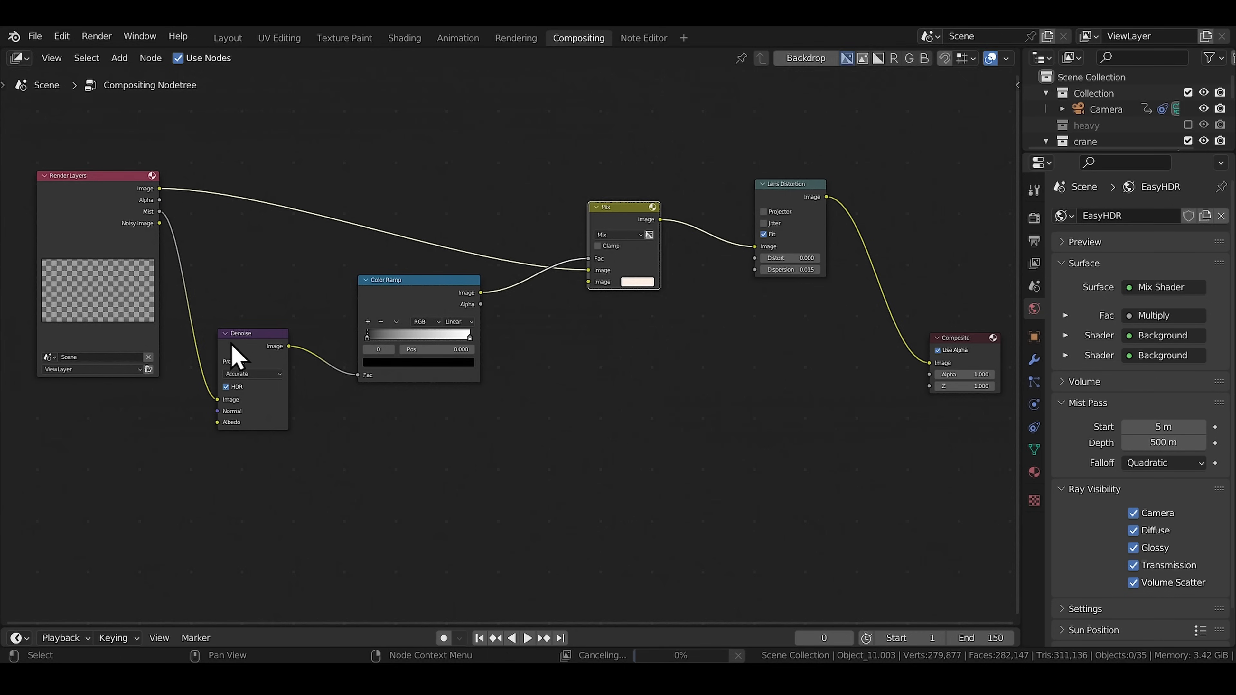
Switch to Blender and reposition the Denoise and Color Ramp nodes between the Render Layers and Mix nodes.
drag(235, 350, 246, 313)
drag(383, 304, 389, 308)
drag(260, 327, 277, 300)
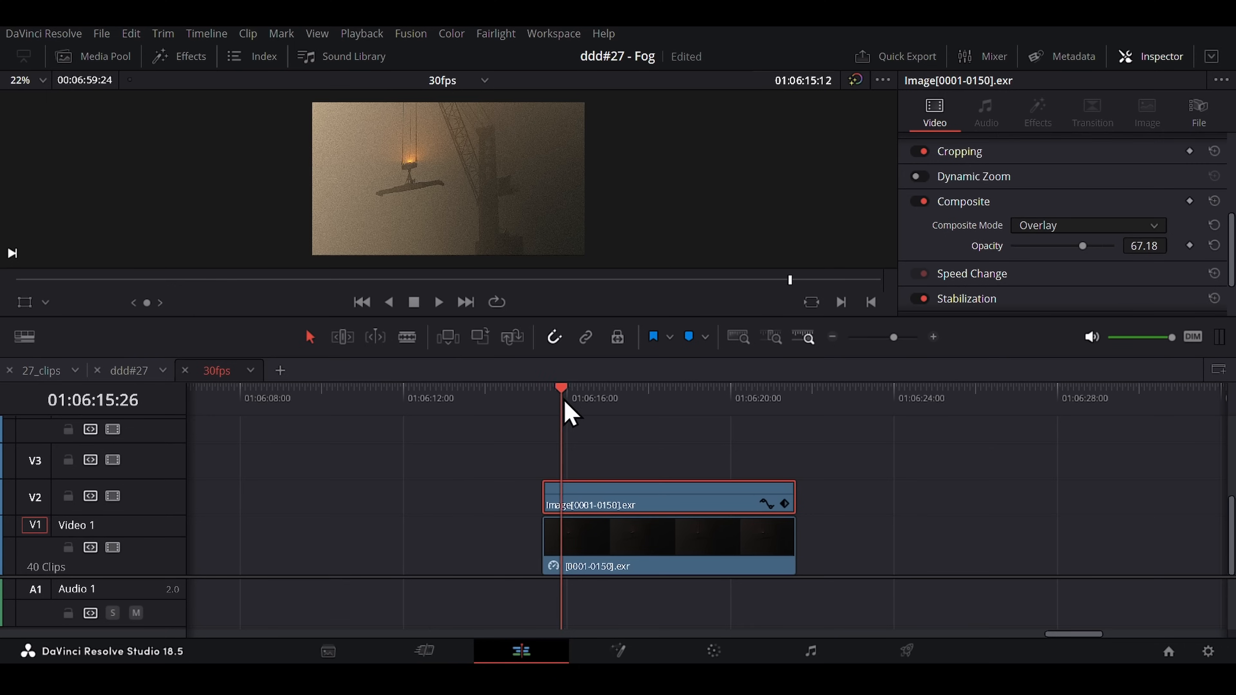
Switch to DaVinci Resolve and compare the crane shot with the V2 mist track disabled and enabled.
drag(563, 400, 619, 441)
click(112, 496)
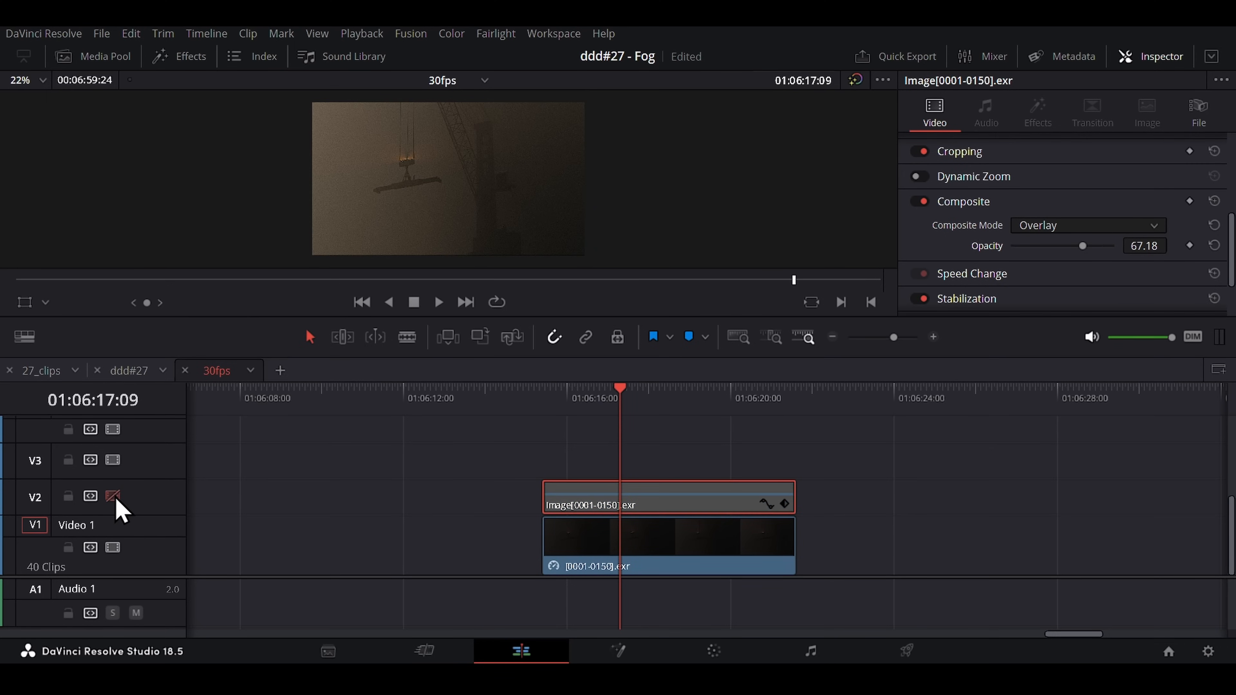
click(116, 497)
click(116, 498)
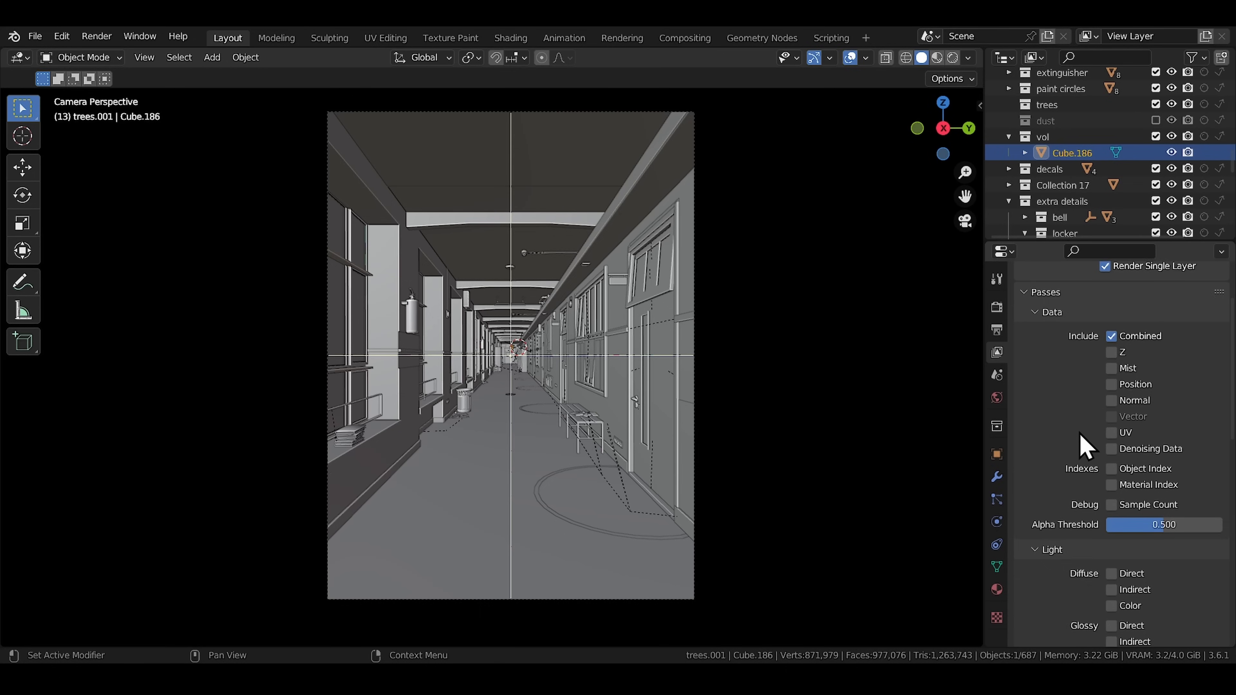
Switch to Blender's hallway scene and enable the Volume Direct and Indirect light passes.
scroll(1084, 443, down, 5)
scroll(1084, 446, down, 8)
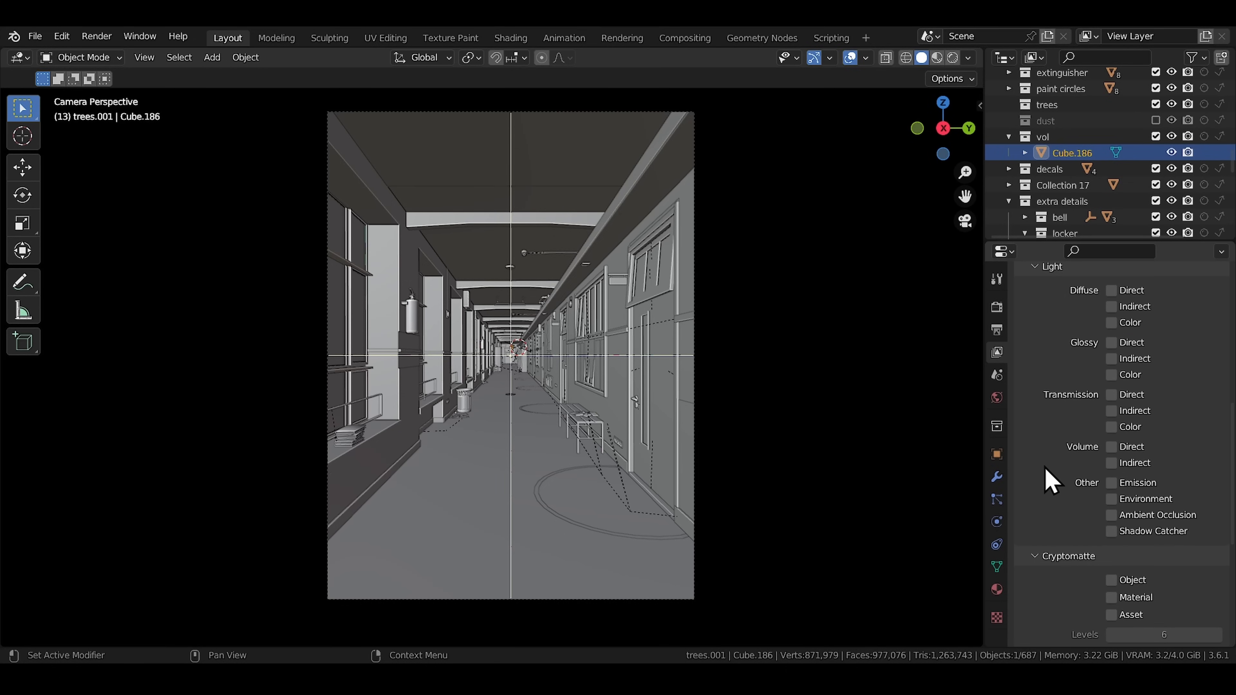
click(1111, 447)
click(1111, 463)
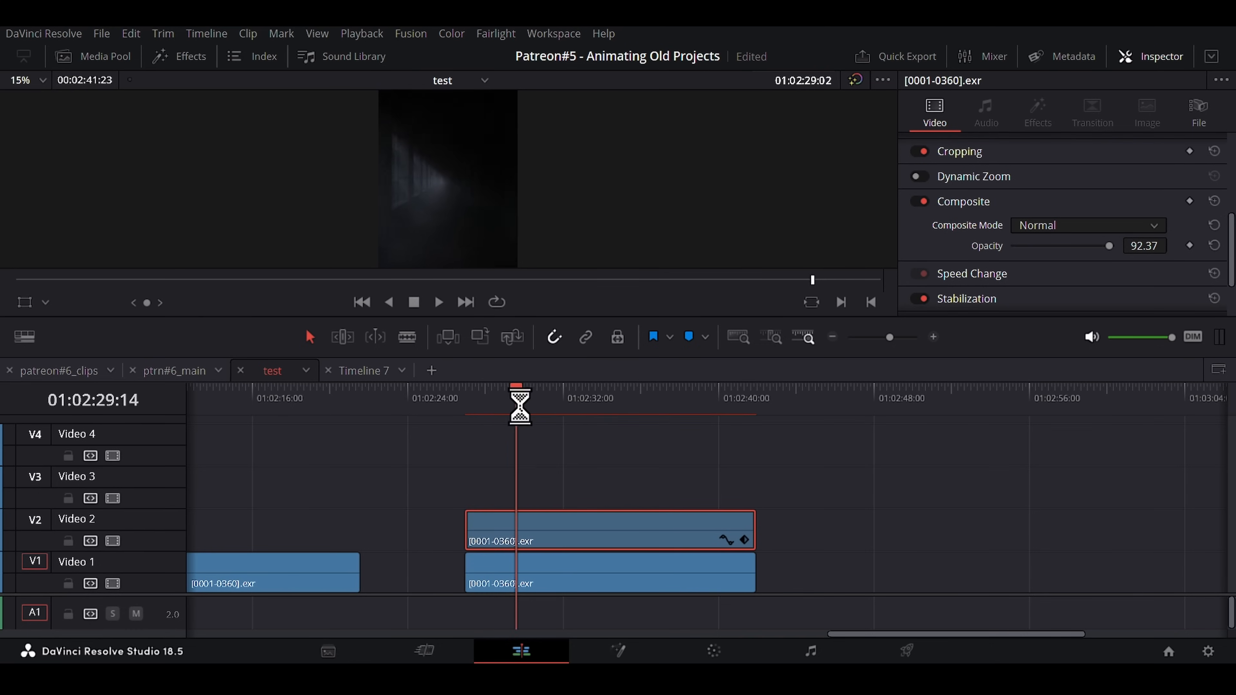
Switch to DaVinci Resolve and set the V2 volume clip's composite mode to Screen with 100 opacity.
drag(519, 405, 481, 441)
click(1089, 227)
scroll(1061, 341, down, 2)
click(1031, 361)
drag(1112, 258, 1156, 265)
Duplicate the volume clip onto V3 at 100 opacity and onto V4 at about 38 opacity.
alt+drag(592, 512, 611, 480)
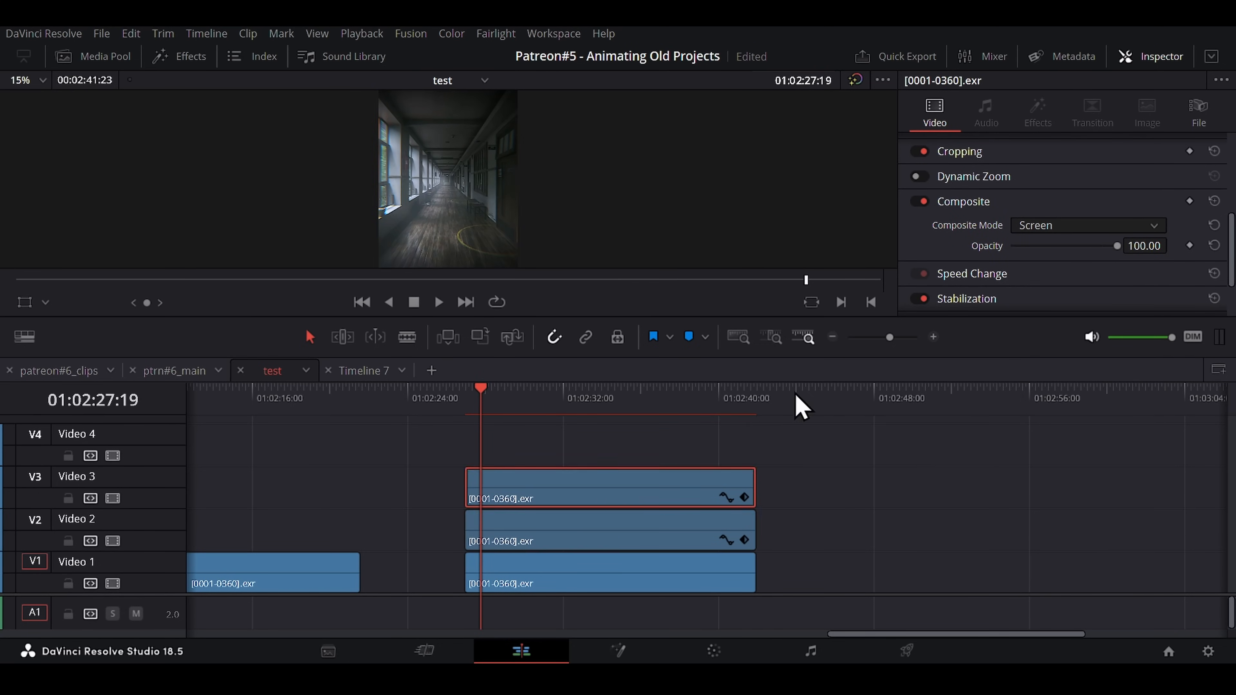
drag(1101, 251, 1151, 260)
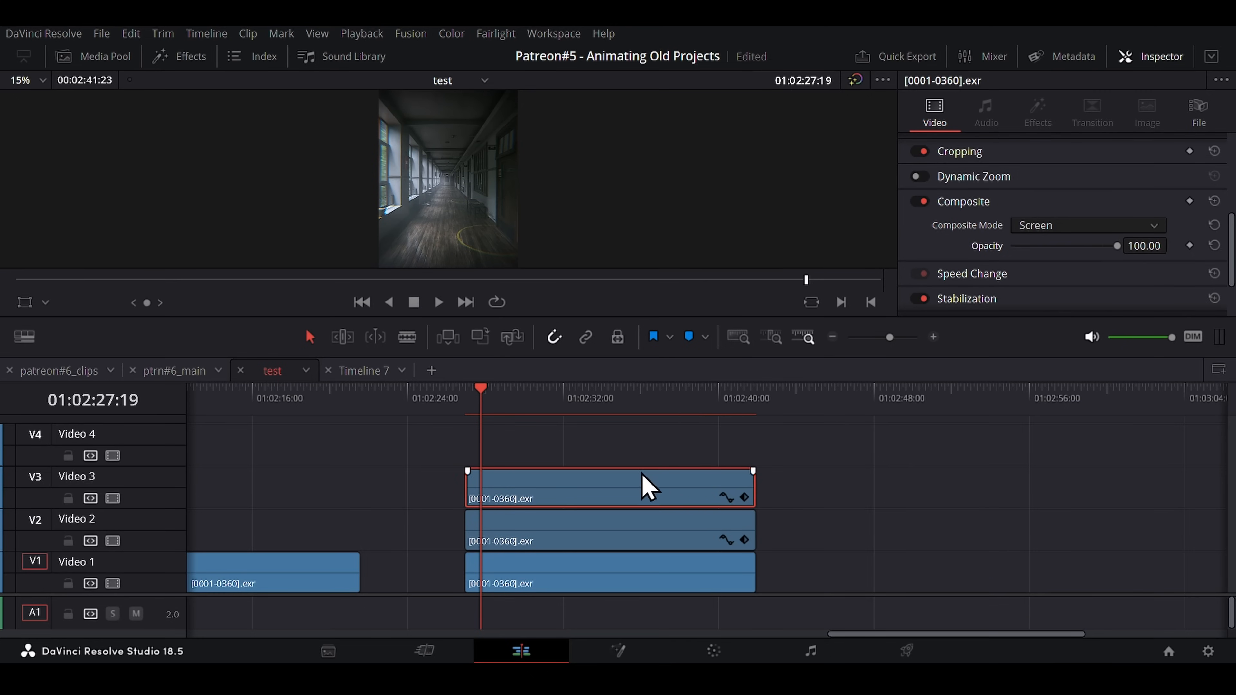
alt+drag(648, 487, 719, 440)
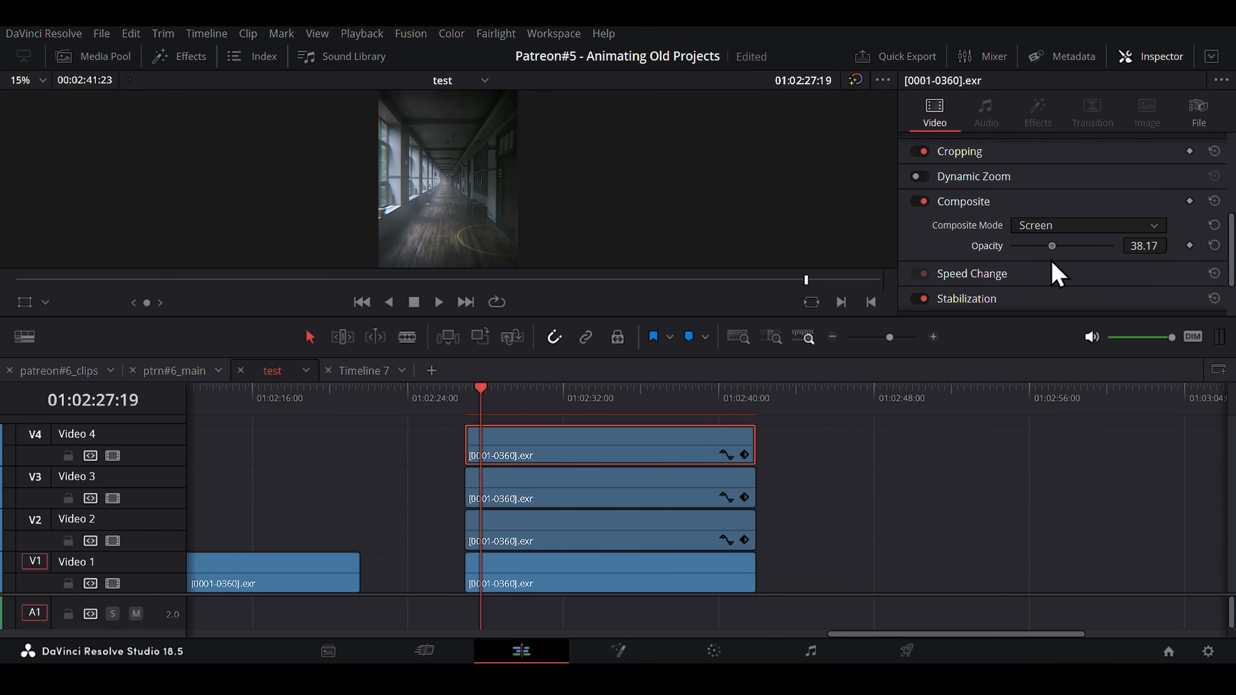
click(730, 482)
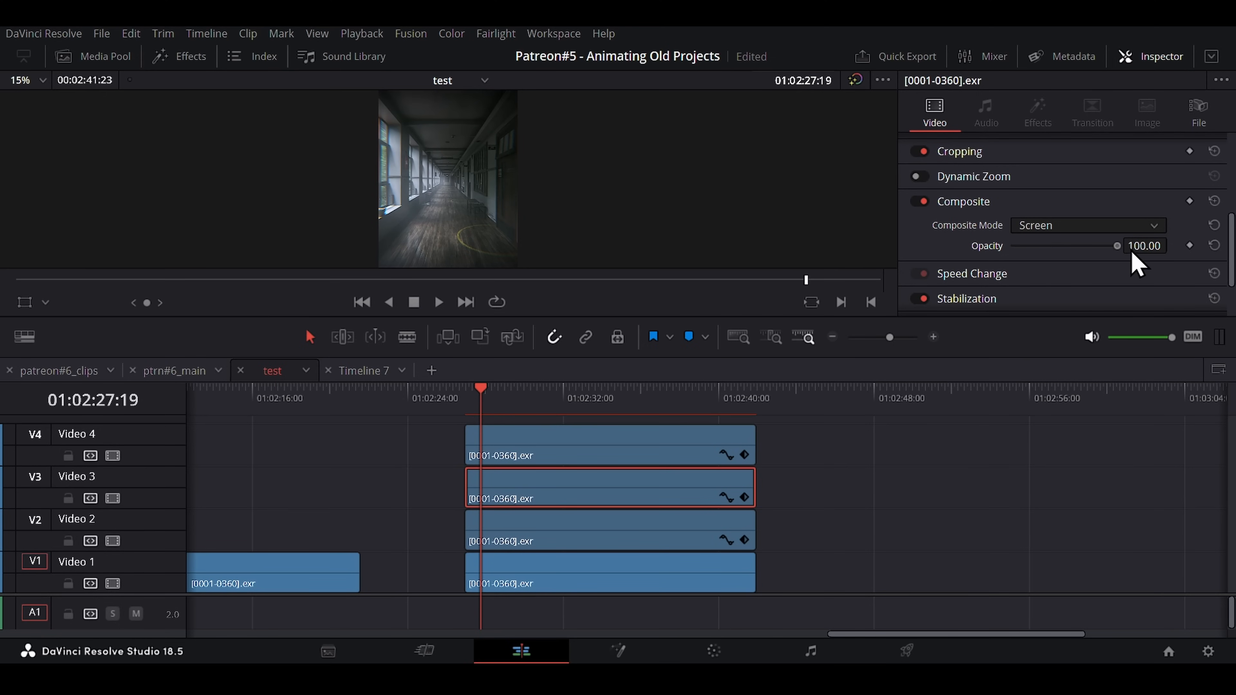
click(633, 531)
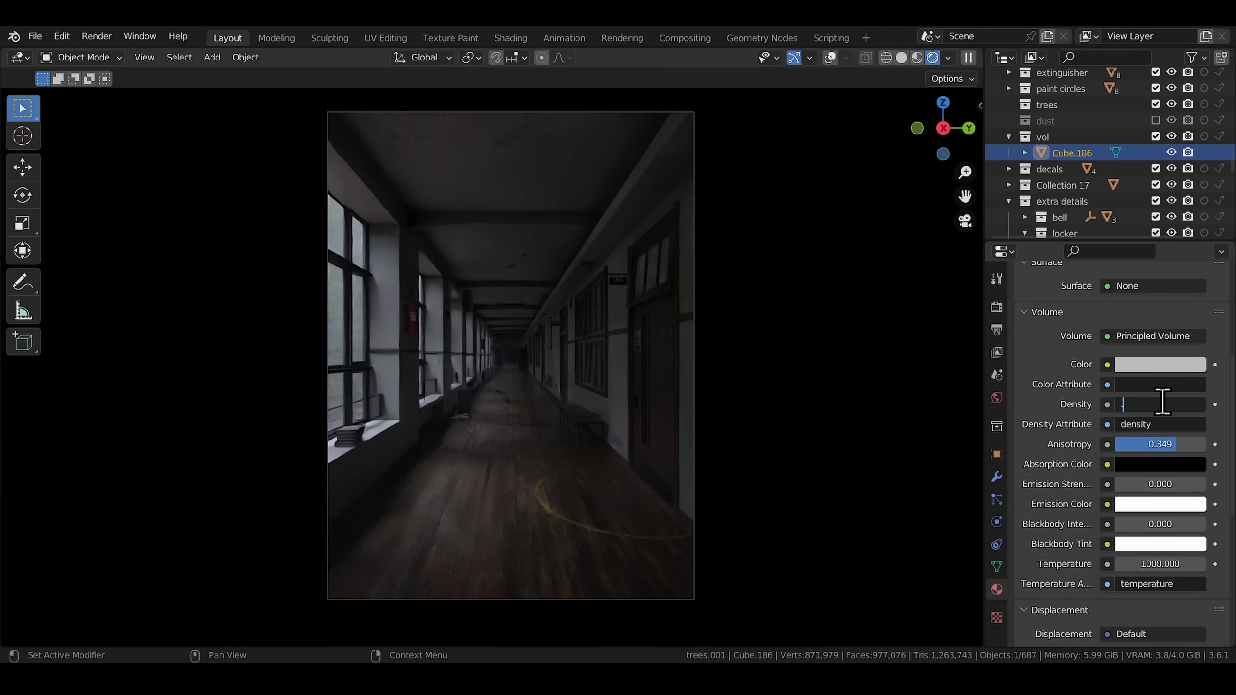
Switch to Blender and enter a new density for Cube.186's Principled Volume.
key(Return)
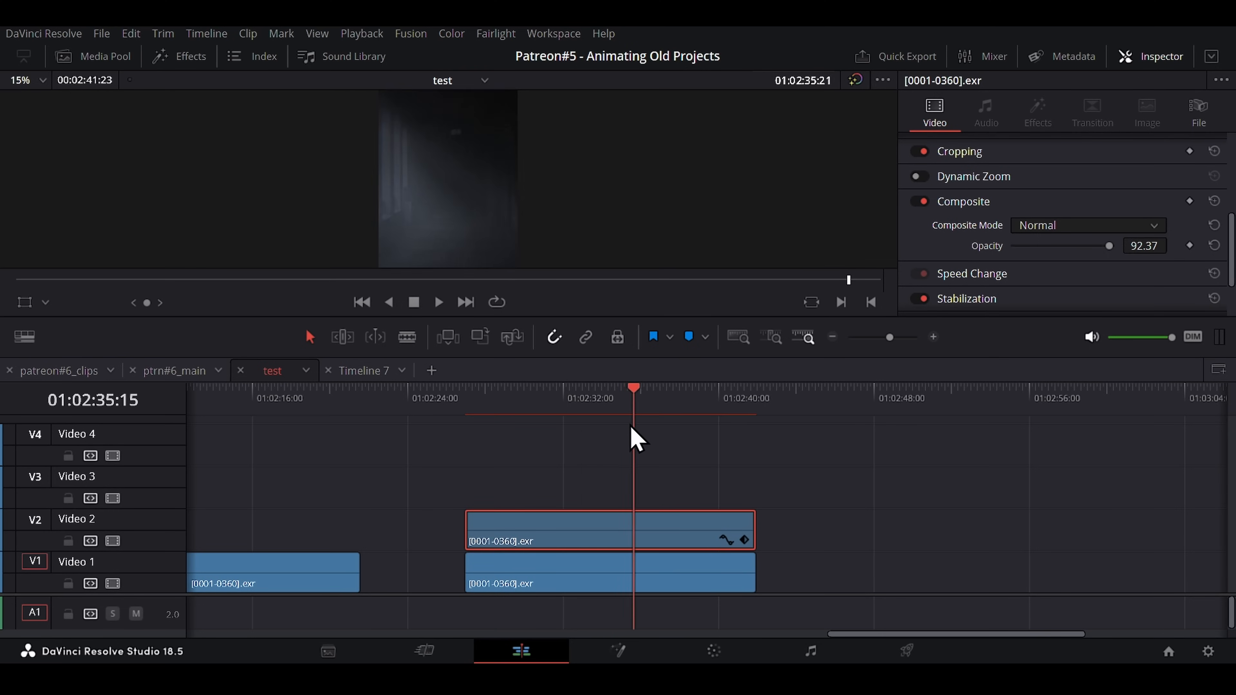
Switch to DaVinci Resolve and stack Screen-blended copies of the V2 volume clip on V3 and V4, the top one at about 31 opacity.
drag(633, 438, 481, 440)
alt+drag(599, 545, 591, 504)
drag(1104, 259, 1160, 268)
alt+drag(651, 487, 650, 444)
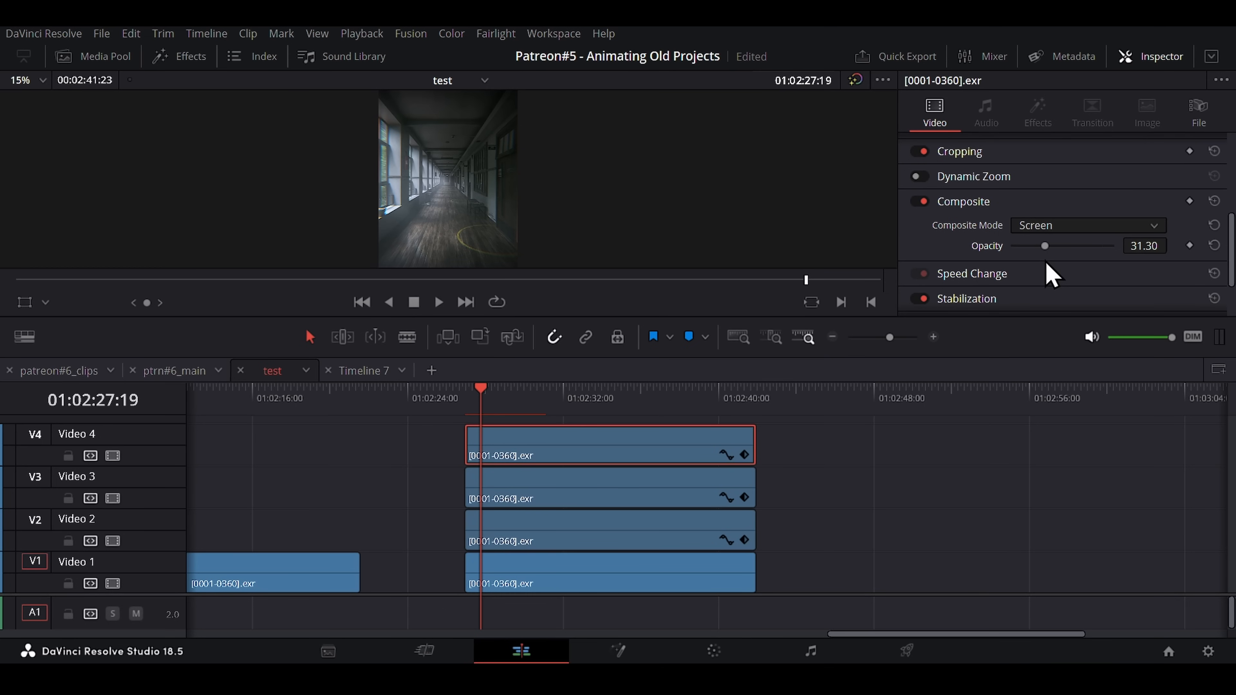
Open the top volume clip for colour grading and reshape its custom curve.
key(shift+6)
drag(92, 510, 93, 523)
drag(90, 590, 100, 591)
drag(235, 508, 236, 509)
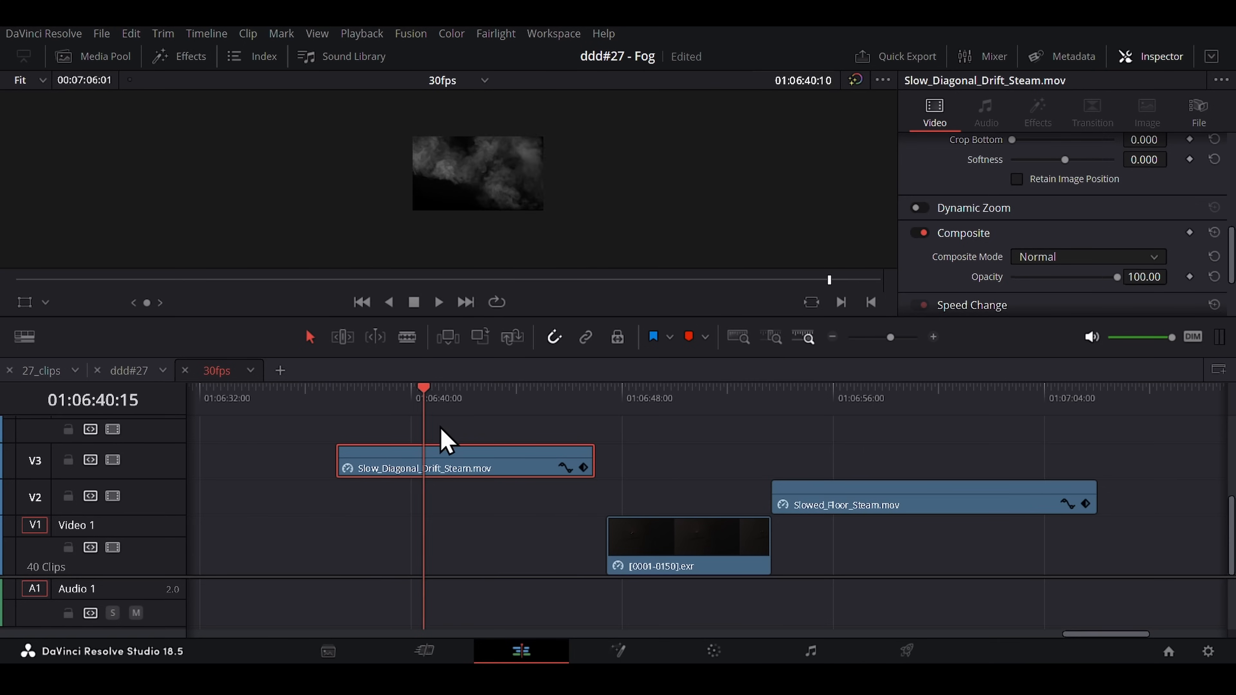
Move Slow_Diagonal_Drift_Steam.mov along V3 to start together with the crane's [0001-0150].exr clip.
drag(438, 425, 983, 414)
drag(510, 466, 755, 467)
drag(647, 407, 667, 408)
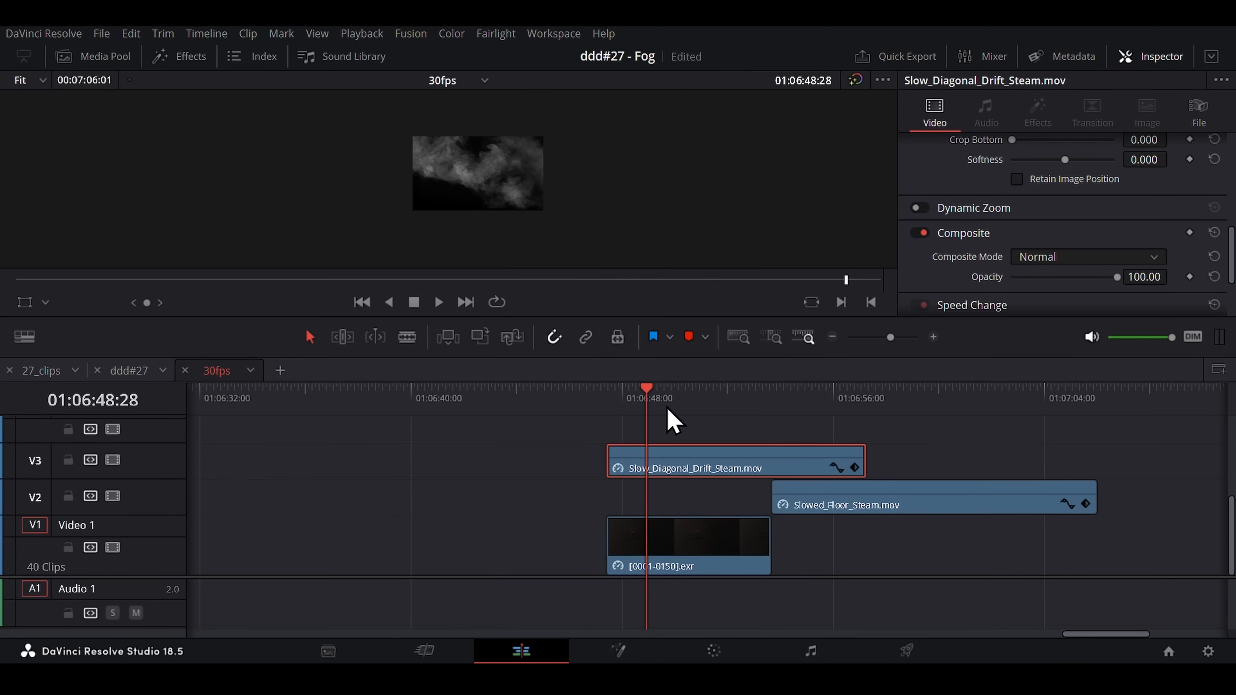
Set the Slow_Diagonal_Drift_Steam.mov clip's composite mode to Color Dodge with 37.40 opacity.
click(1088, 257)
click(1026, 355)
drag(1117, 277, 1051, 288)
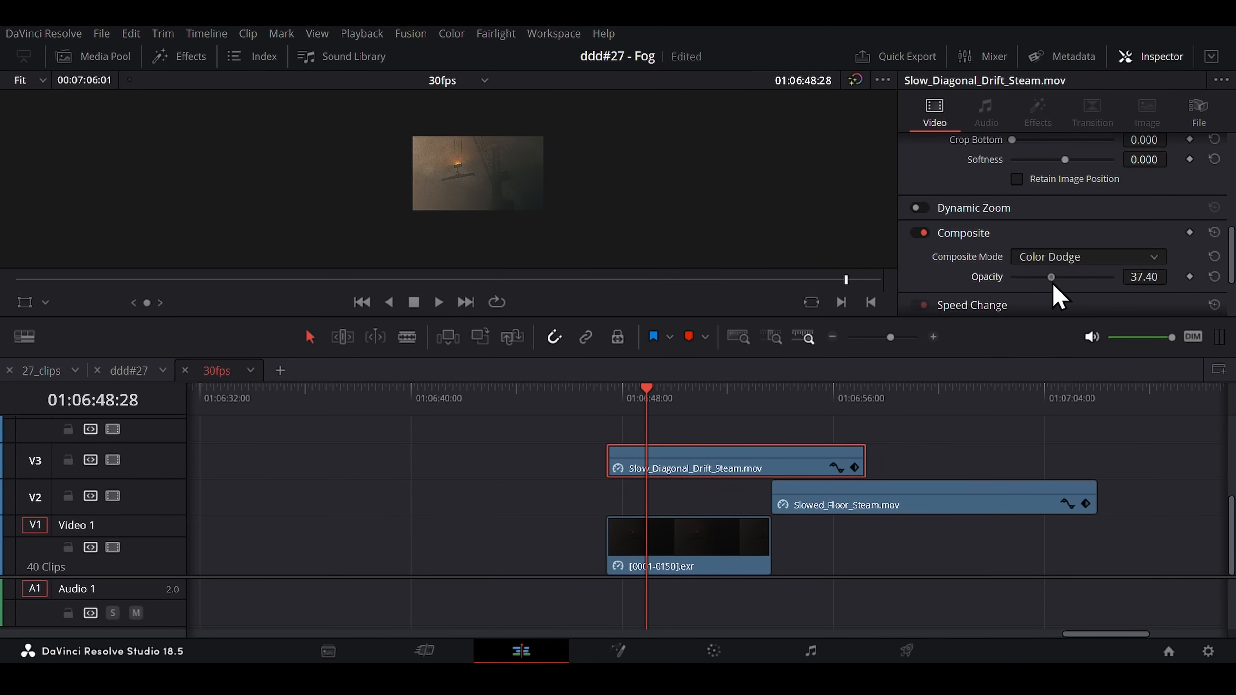
Align Slowed_Floor_Steam.mov with the start of the crane clip and blend it as Color Dodge at 19.85 opacity.
drag(885, 506, 731, 505)
click(1051, 257)
click(1052, 356)
mouse_move(1117, 277)
mouse_down()
mouse_move(1047, 284)
mouse_move(1049, 297)
mouse_up()
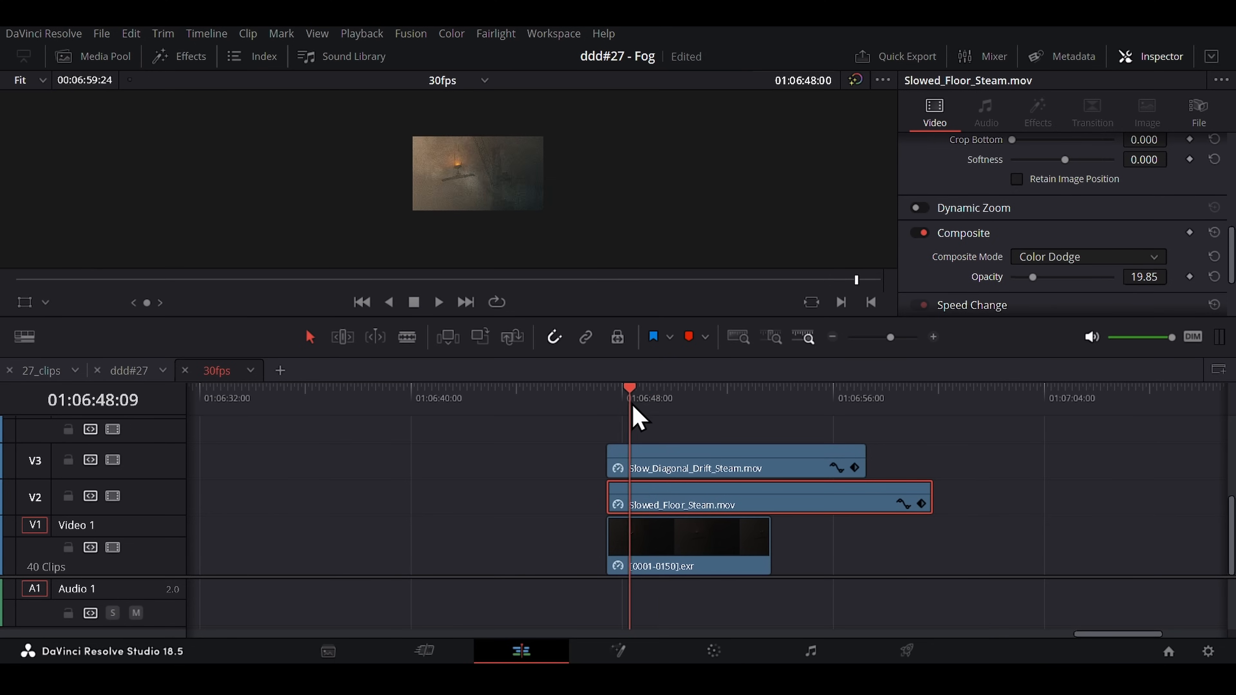
Set the Slow_Diagonal_Drift_Steam.mov clip's opacity to 19.08 and preview the combined steam over the crane shot.
click(780, 459)
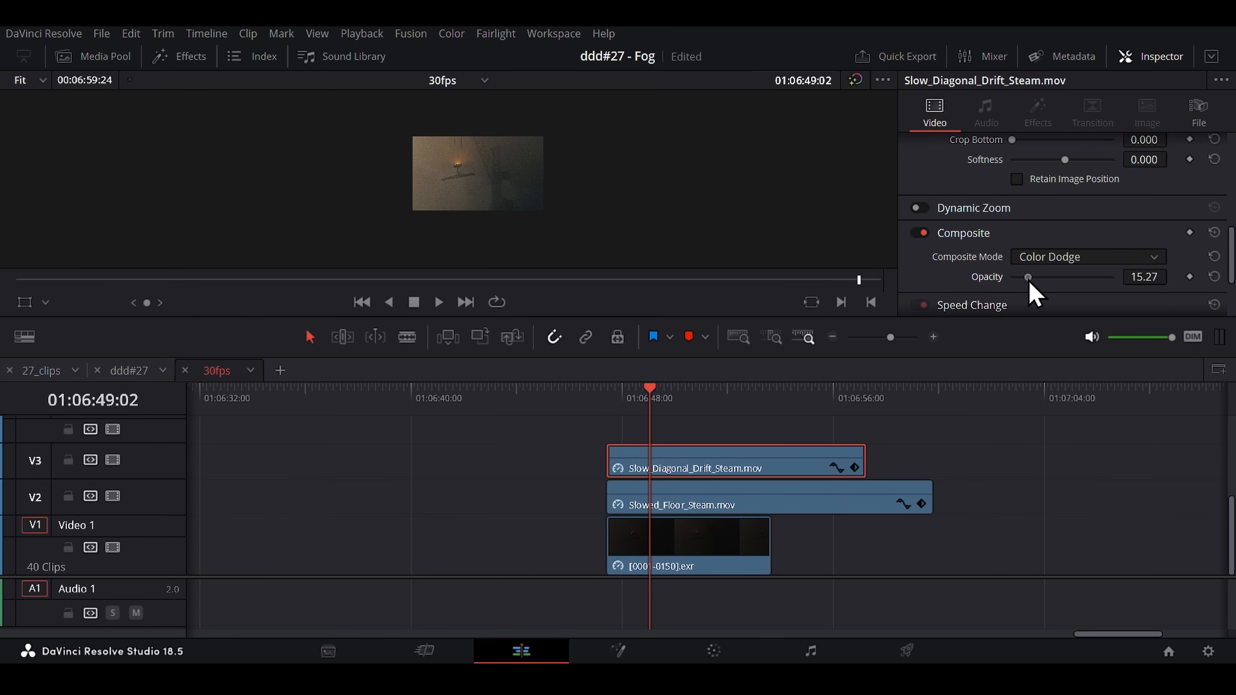
drag(603, 406, 669, 415)
scroll(538, 197, up, 7)
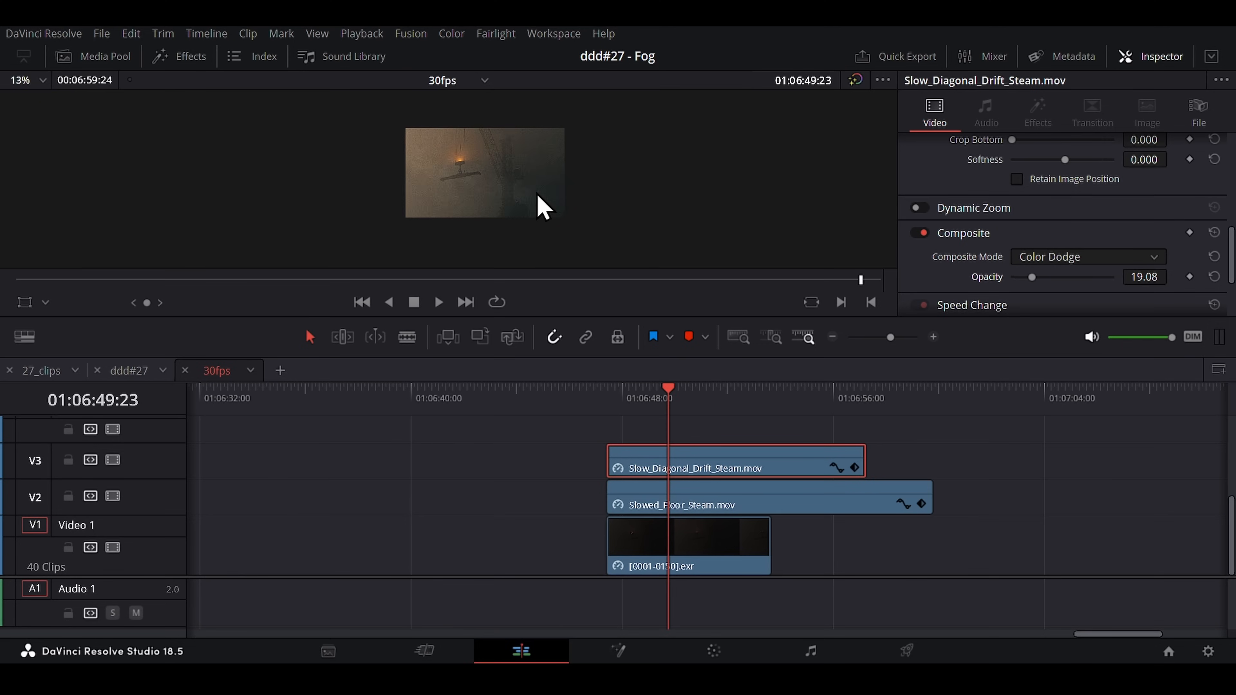
Preview the layered steam over the crane shot, and switch to the browser to look through the ActionVFX atmospheric smoke and fog assets.
middle_drag(597, 219, 582, 230)
drag(670, 424, 730, 492)
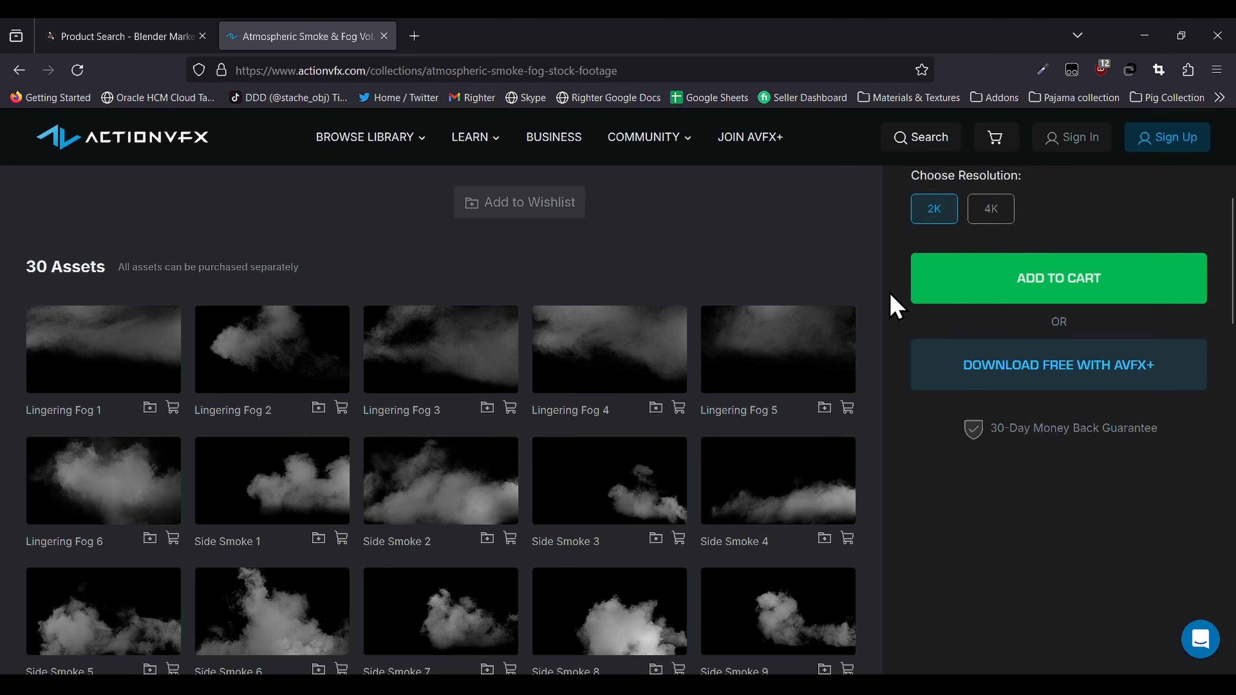
scroll(895, 306, down, 2)
scroll(895, 307, down, 7)
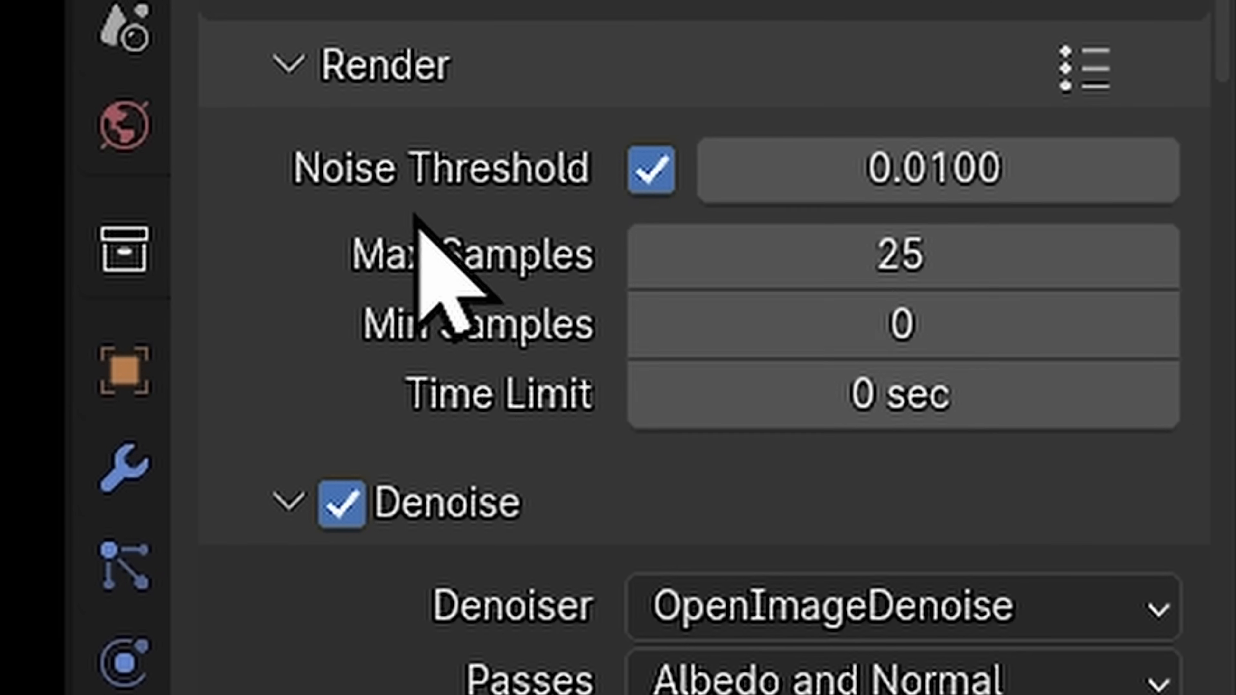
Switch to Blender and set the maximum render samples to 999999.
click(1114, 252)
text(999999)
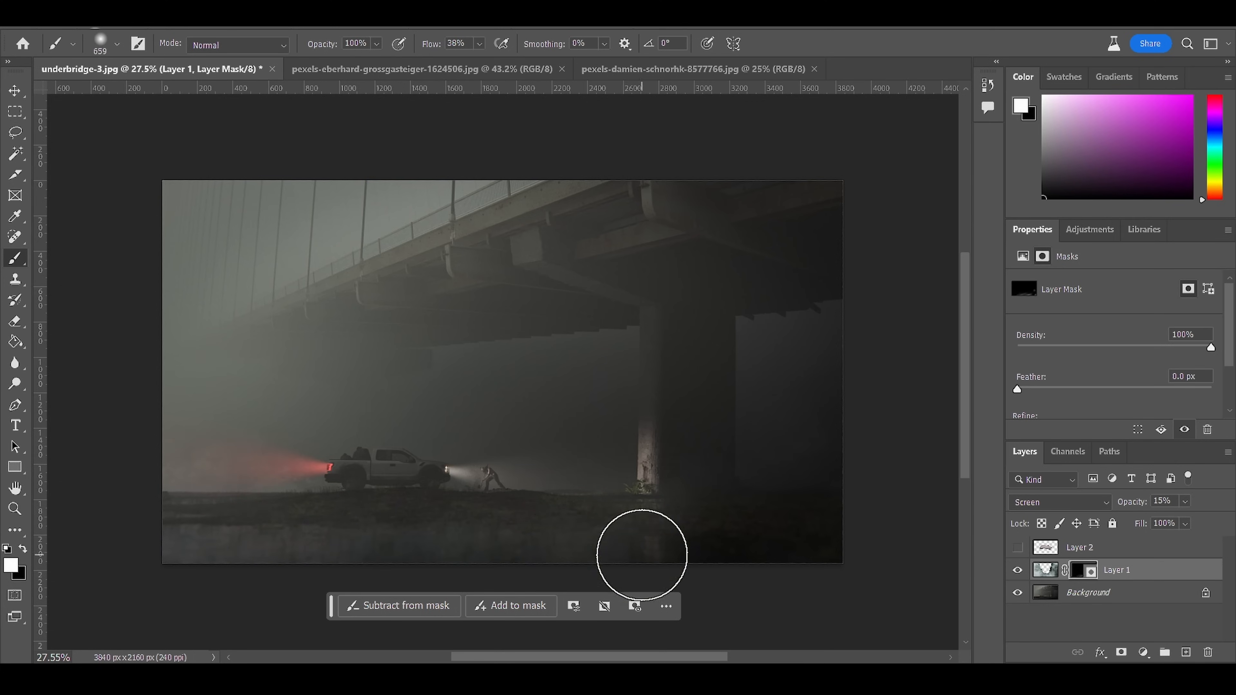
Switch to Photoshop and paste the copied fog image into underbridge-3.jpg, painting its mask to blend it under the bridge.
drag(380, 310, 428, 433)
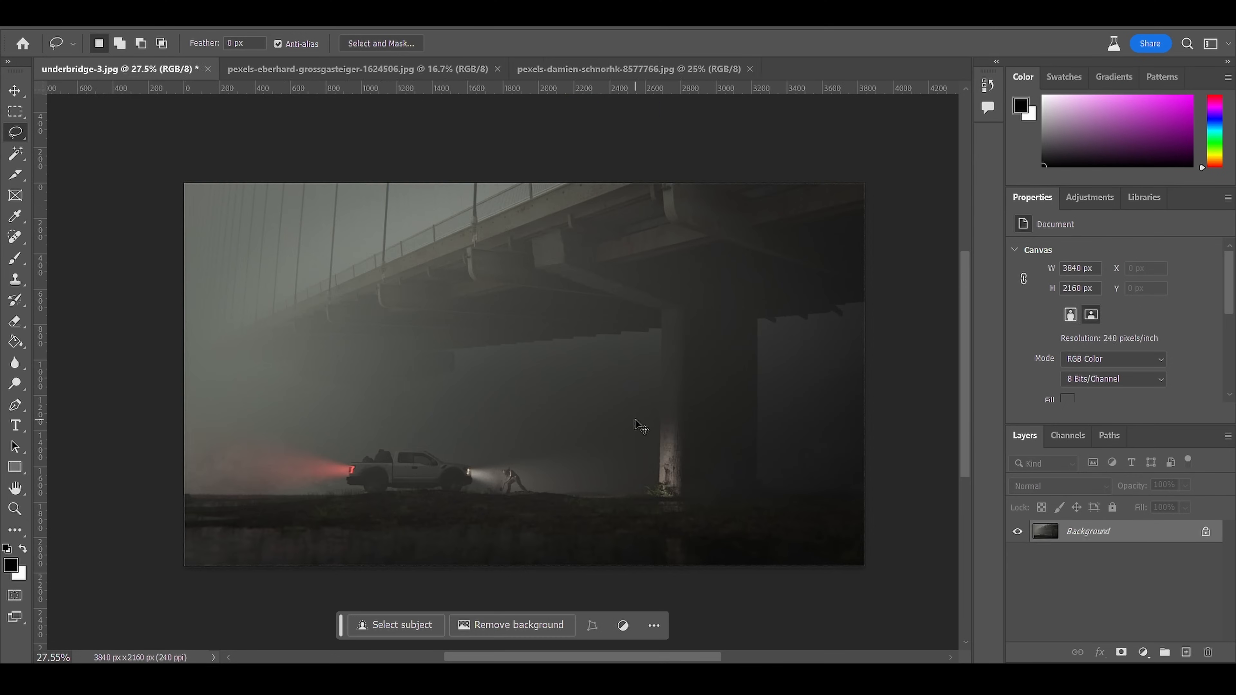
key(ctrl+v)
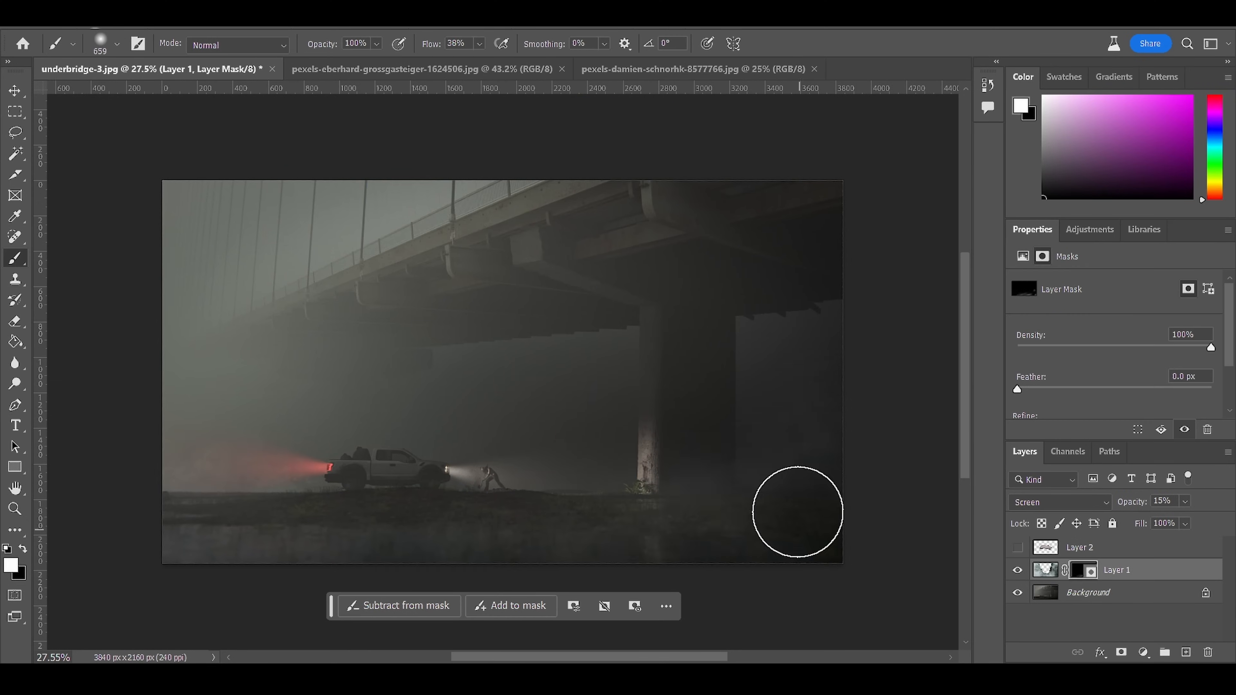
Switch to the browser, highlight the title of the 2D Fog Effect in Blender Eevee video on YouTube and like the video.
drag(101, 595, 174, 594)
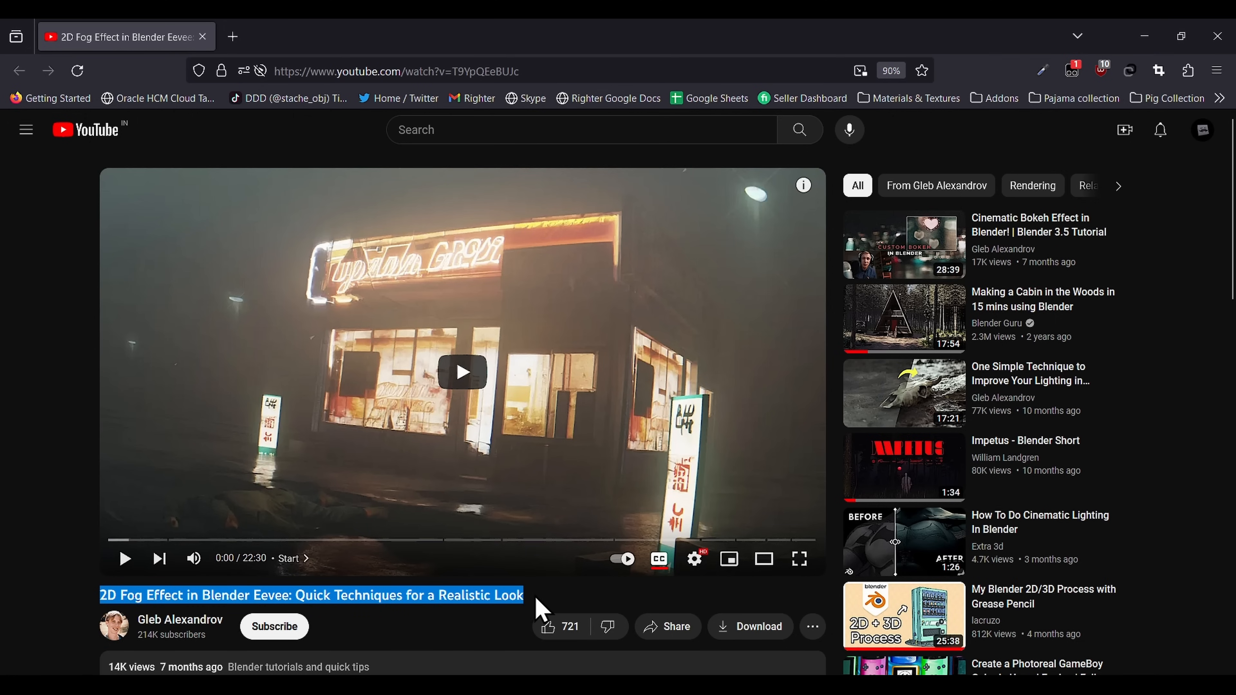
click(564, 633)
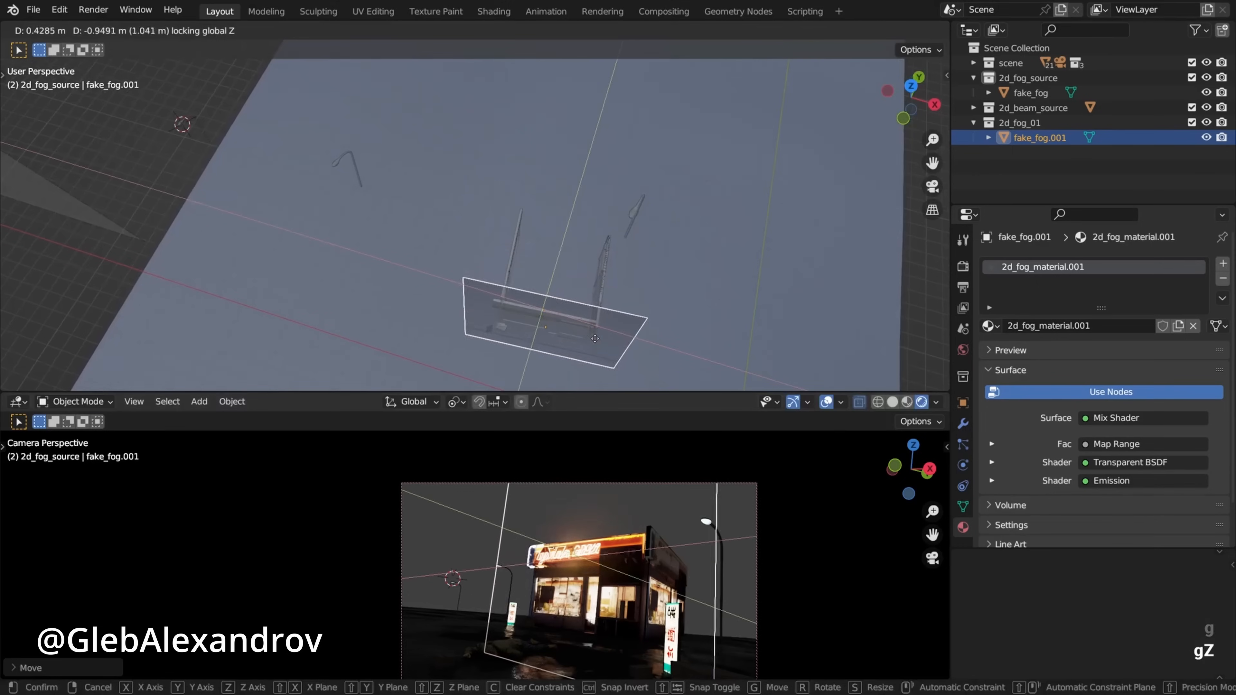
In Blender, rotate the fake_fog.001 plane and stretch it about 3.44 times along its local X axis.
key(r)
key(s)
key(x)
key(x)
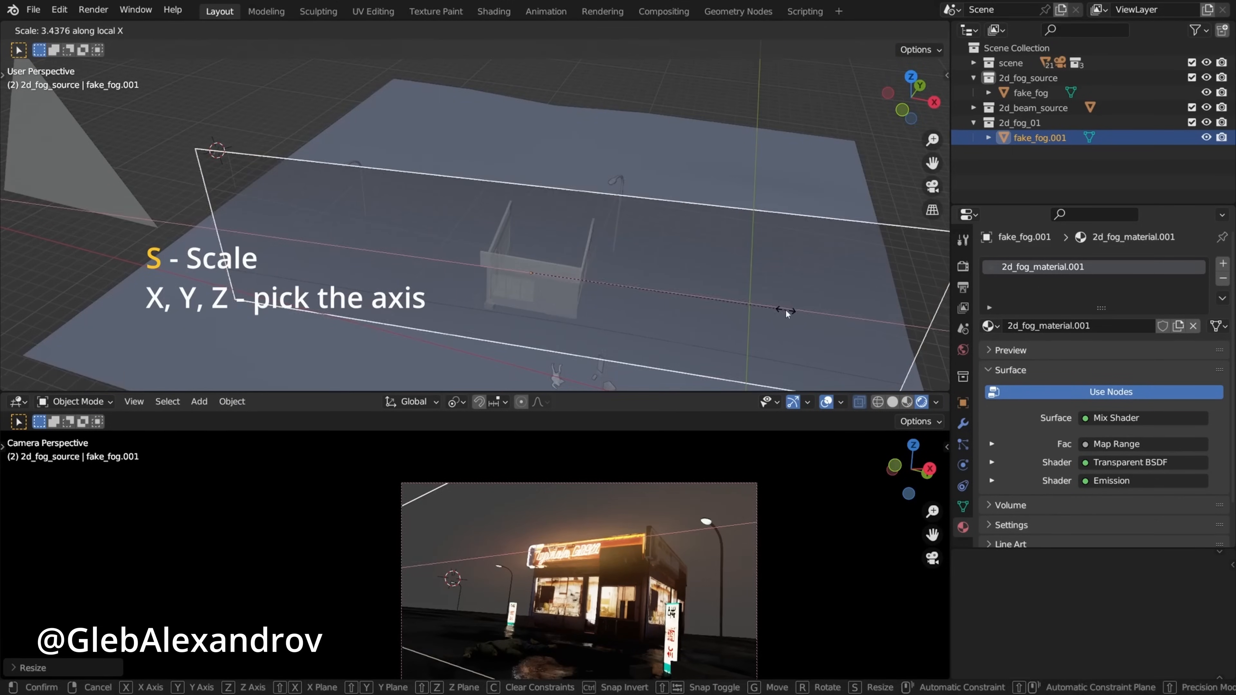
click(785, 310)
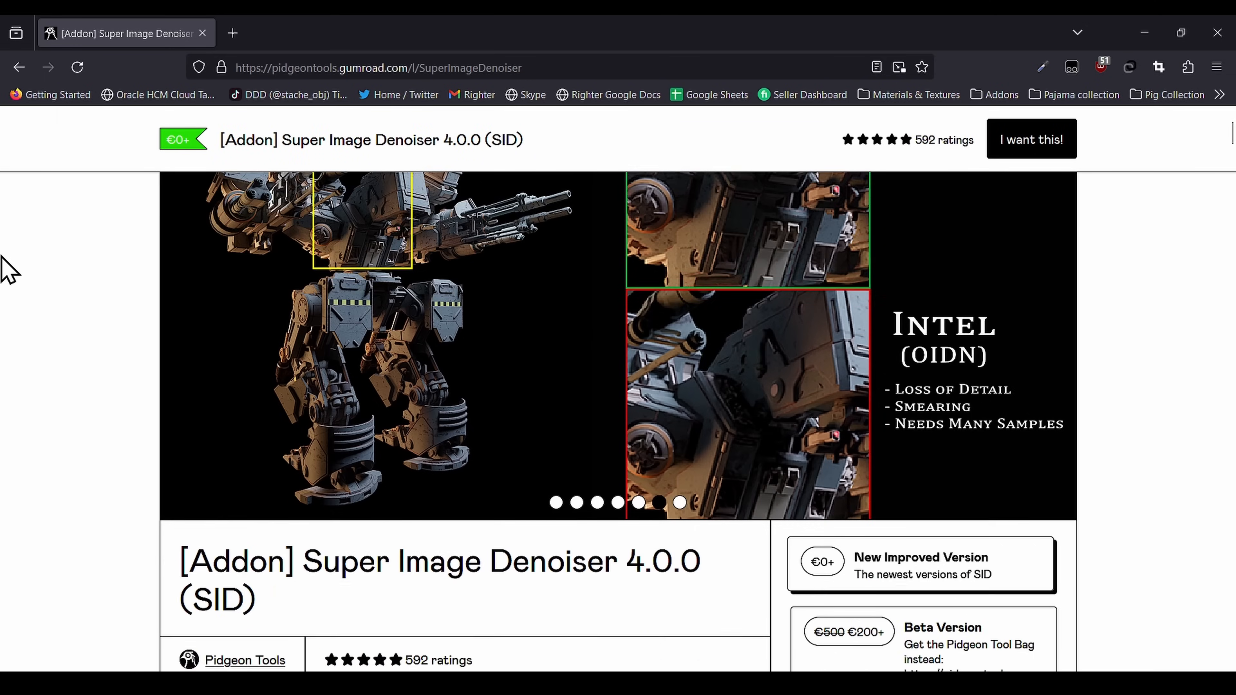
Review the Super Image Denoiser add-on page in the browser, and position its node between Render Layers and Composite in Blender's compositor.
scroll(5, 269, down, 3)
scroll(3, 258, down, 2)
drag(263, 353, 212, 327)
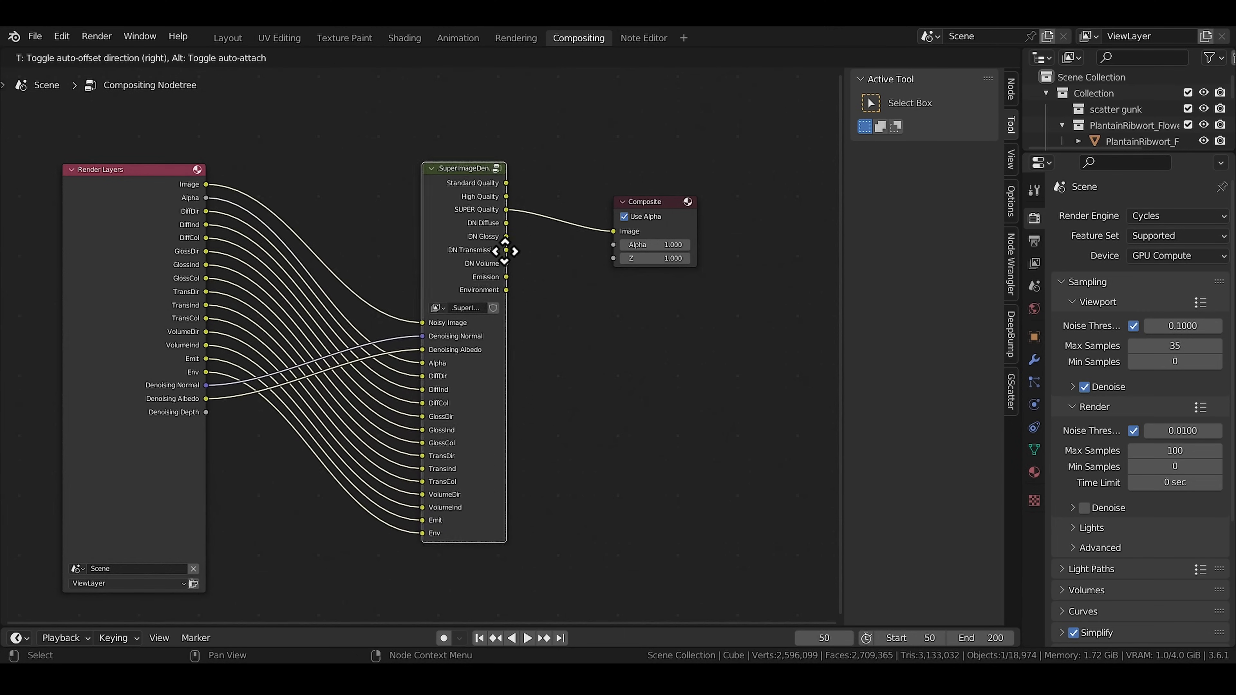
mouse_move(508, 248)
mouse_down()
mouse_move(488, 249)
mouse_move(496, 265)
mouse_up()
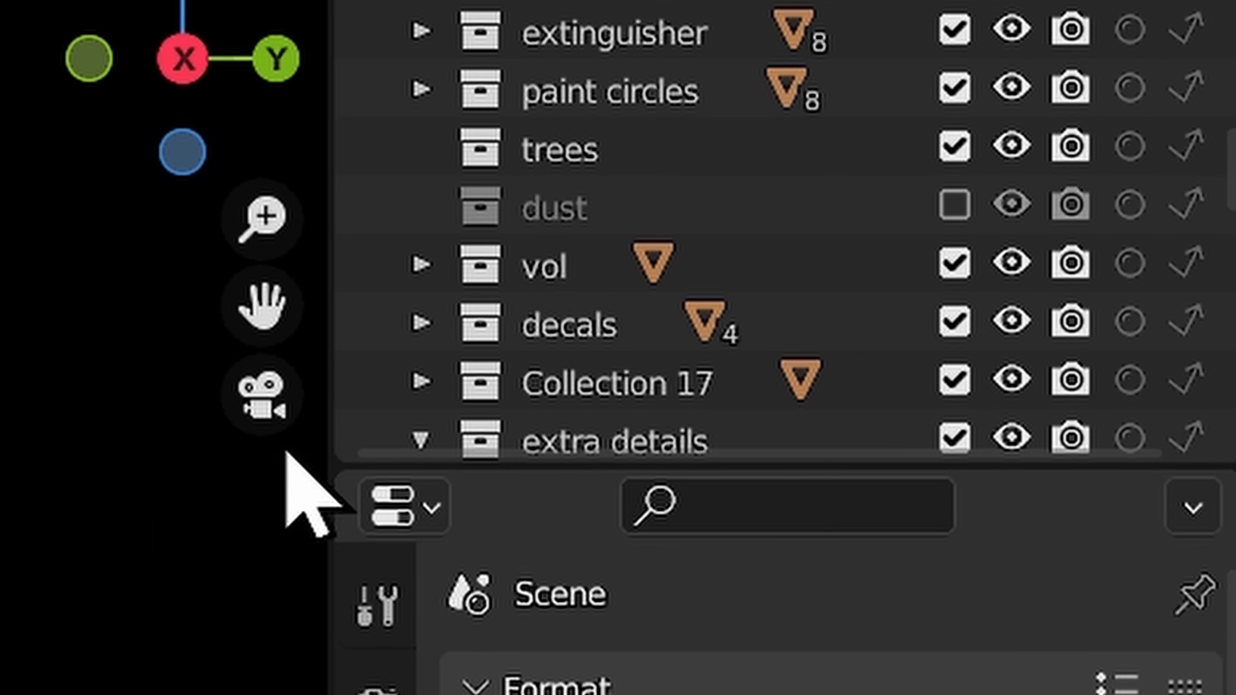
Make the collections around vol, including extinguisher, paint circles and trees, holdouts in the view layer.
click(957, 270)
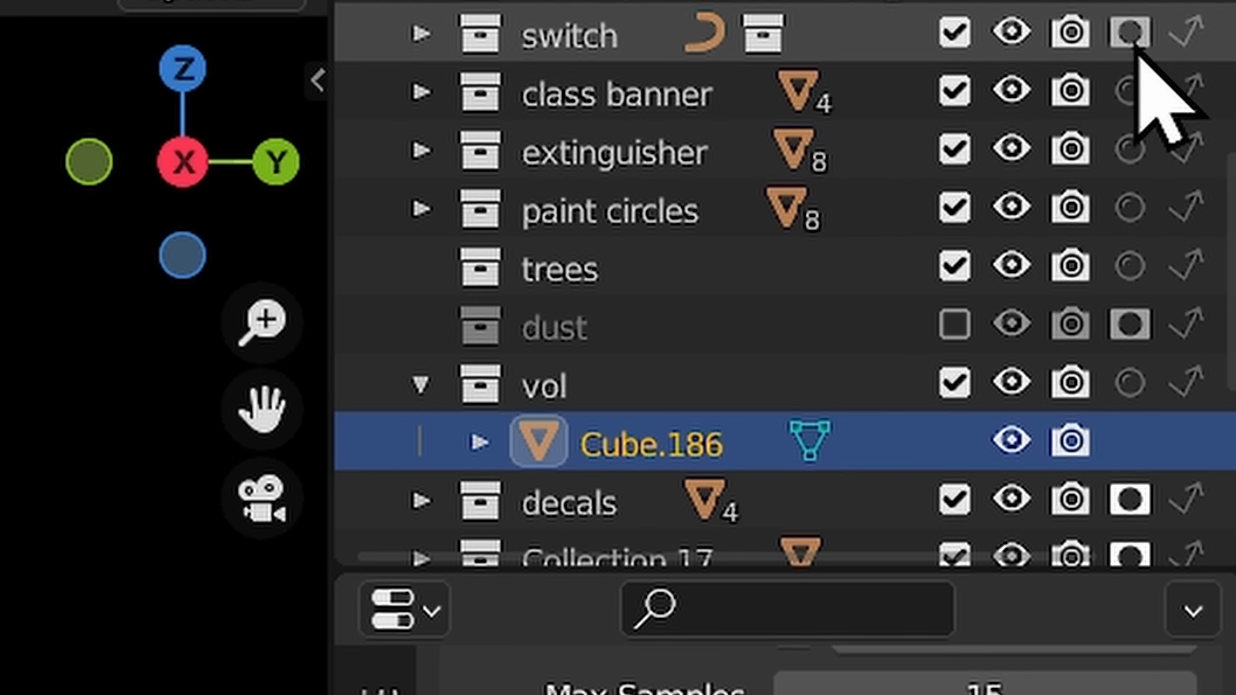
click(1204, 104)
drag(1131, 146, 1129, 267)
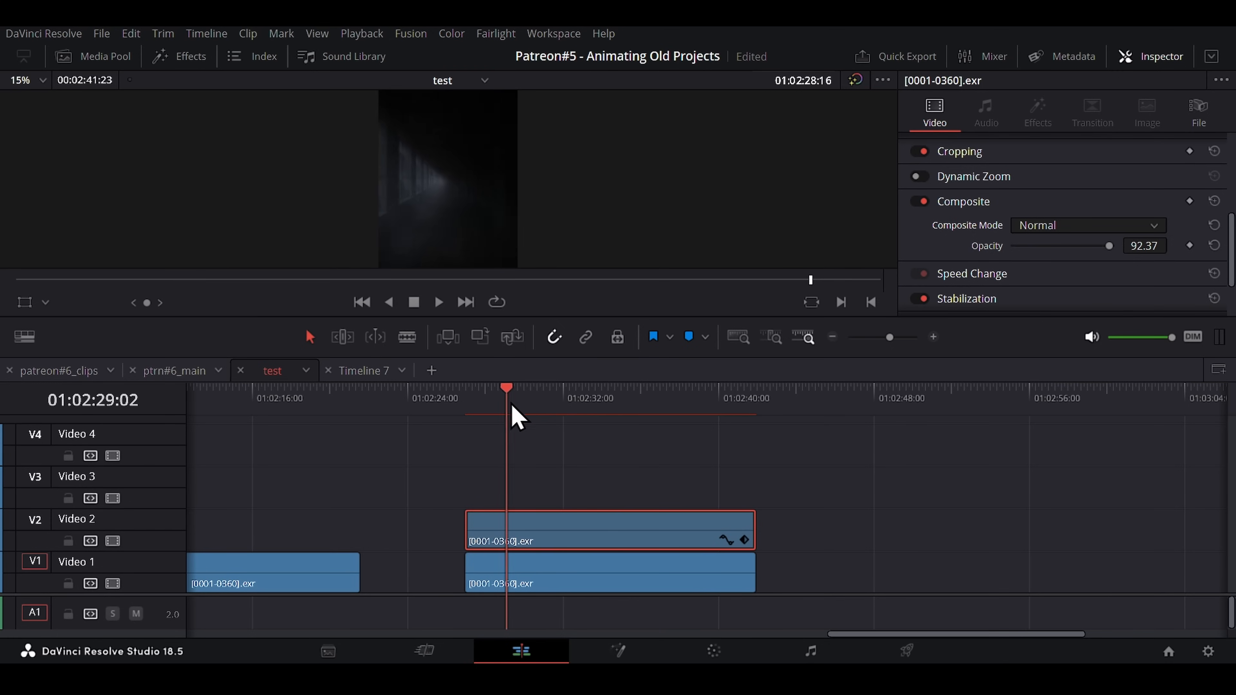
Switch to DaVinci Resolve, scrub the corridor shot and blend the V2 [0001-0360].exr clip as Screen at 28.24 opacity.
drag(514, 408, 629, 426)
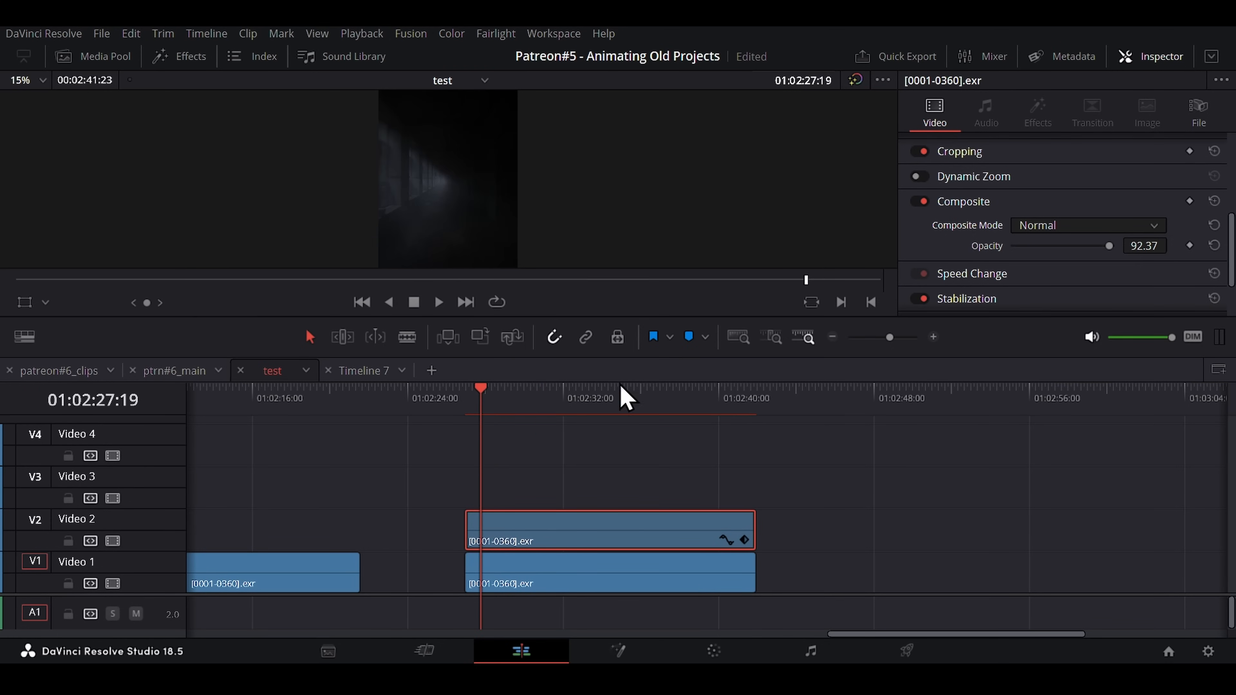
click(1088, 225)
scroll(1066, 332, down, 3)
click(1047, 354)
drag(1109, 245, 1046, 248)
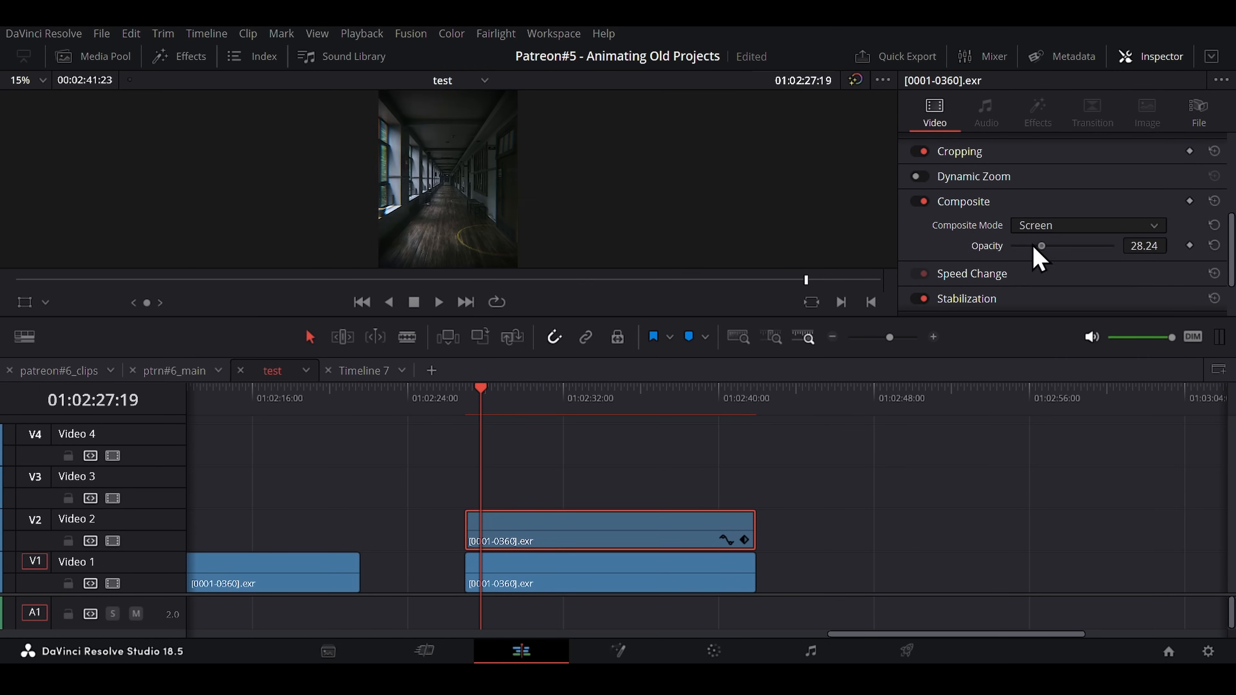